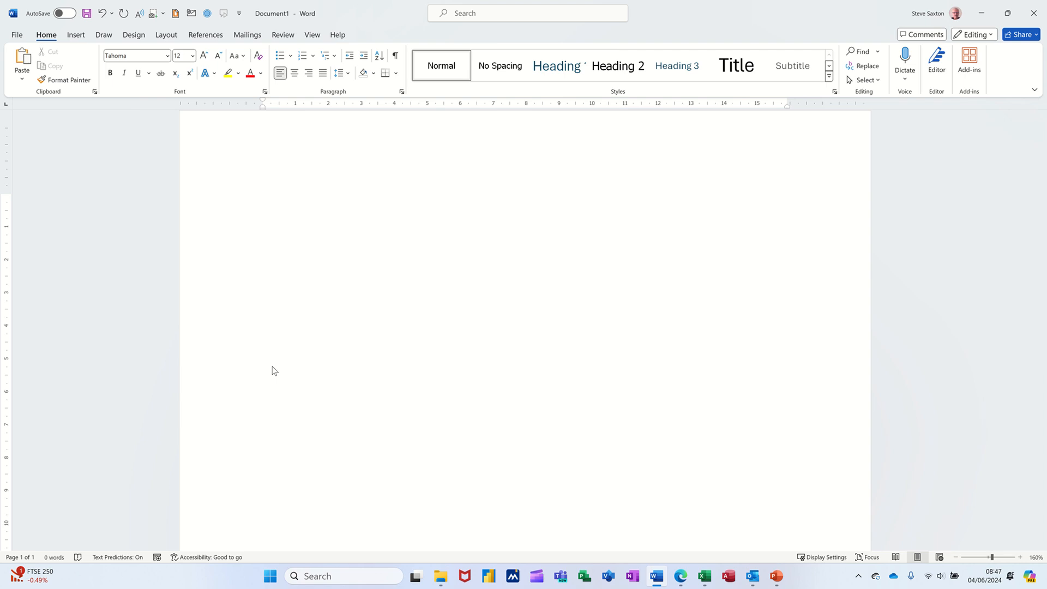
- Generate five paragraphs of sample text in the blank document with =rand()
{"action": "type", "text": "=rand"}
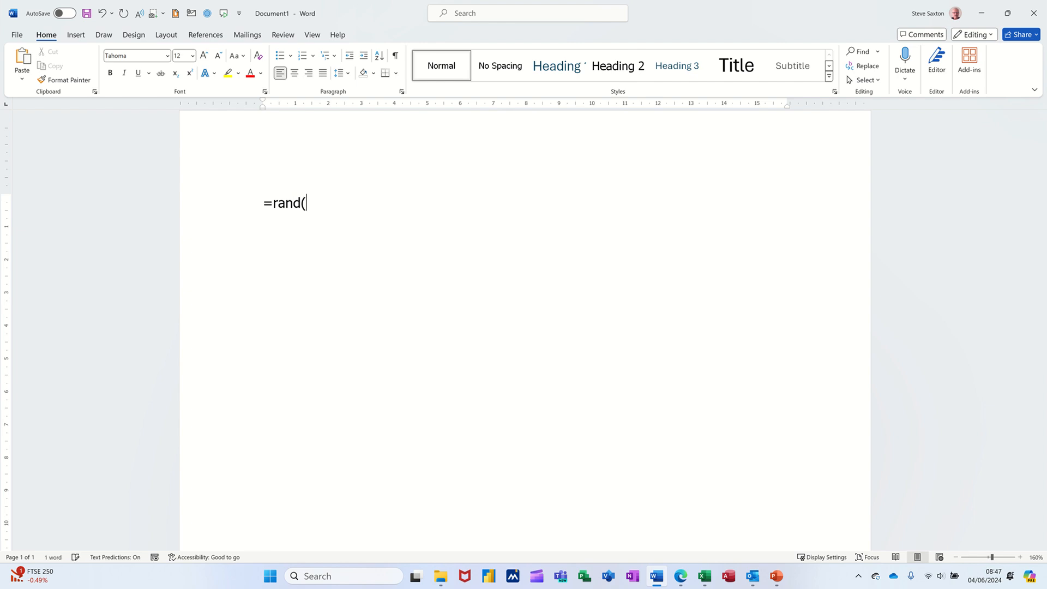
{"action": "type", "text": "()"}
{"action": "key", "text": "Return"}
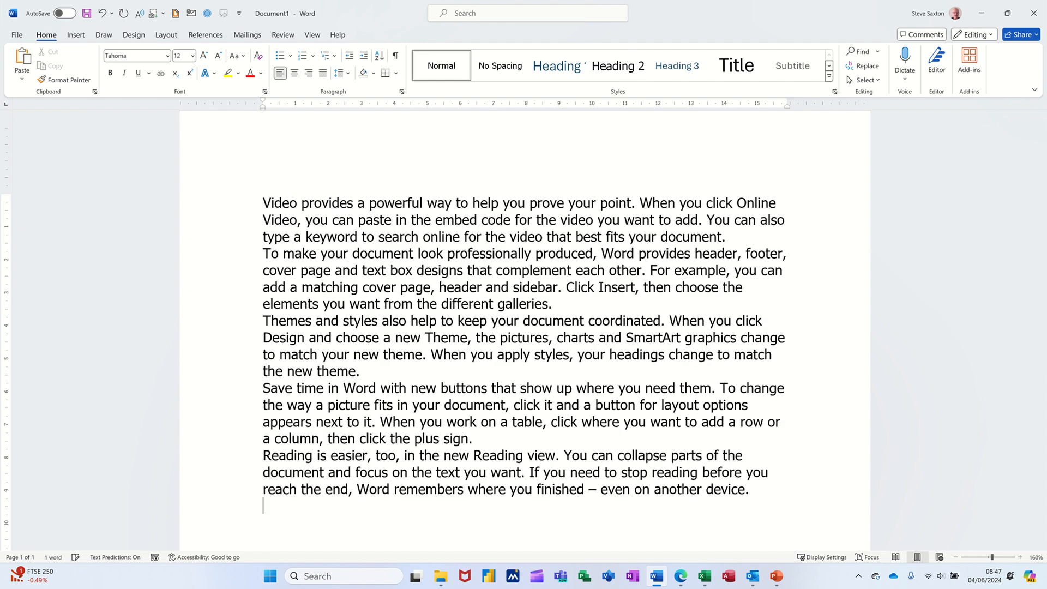
- Add a blank line after each of the second, third and fourth paragraphs
{"action": "left_click", "coordinate": [579, 304]}
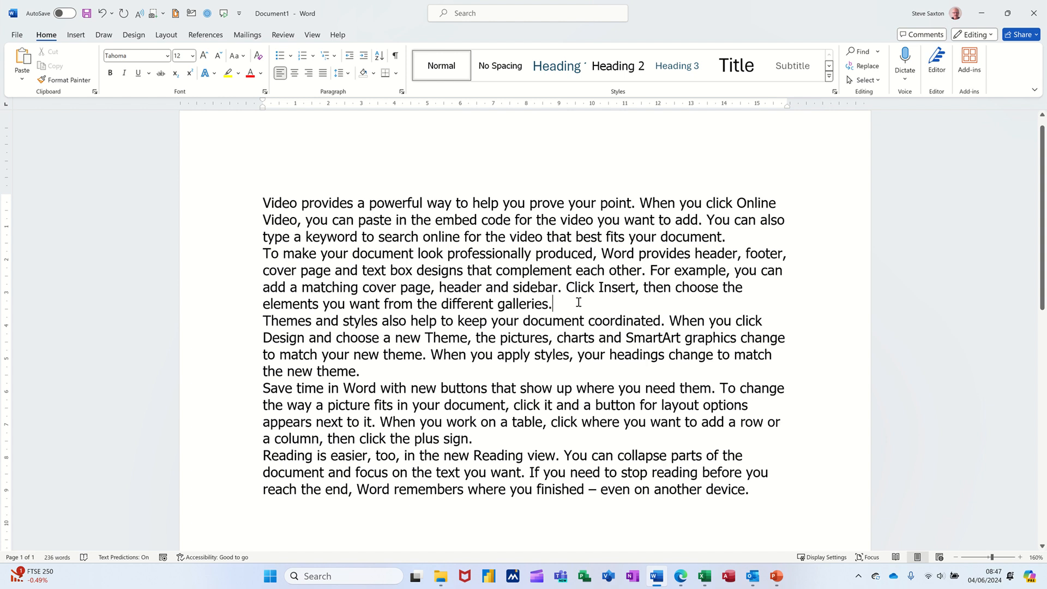
{"action": "key", "text": "Return"}
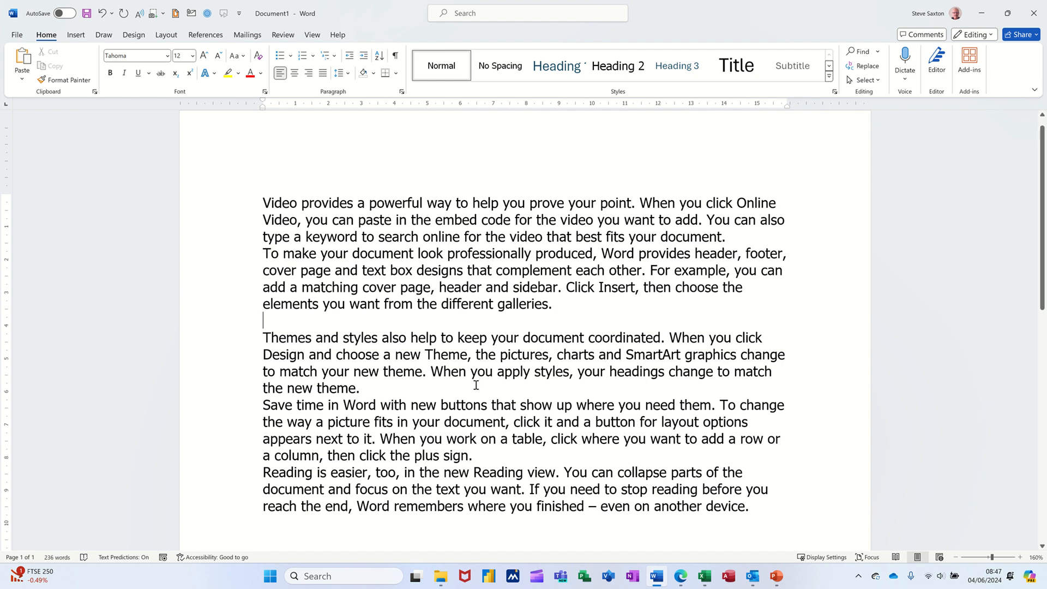
{"action": "left_click", "coordinate": [475, 386]}
{"action": "key", "text": "Return"}
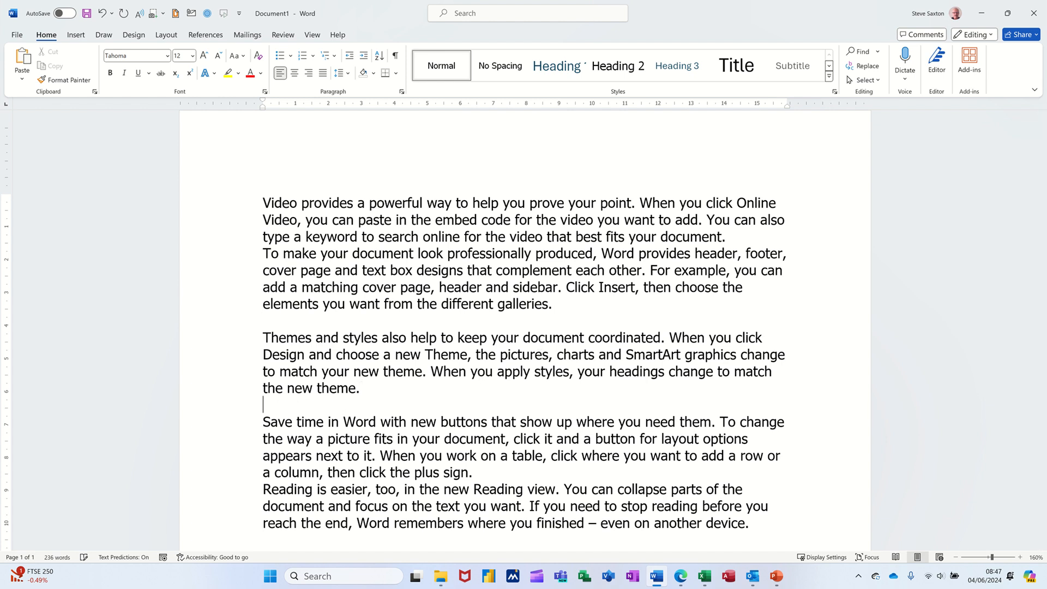
{"action": "left_click", "coordinate": [513, 476]}
{"action": "key", "text": "Return"}
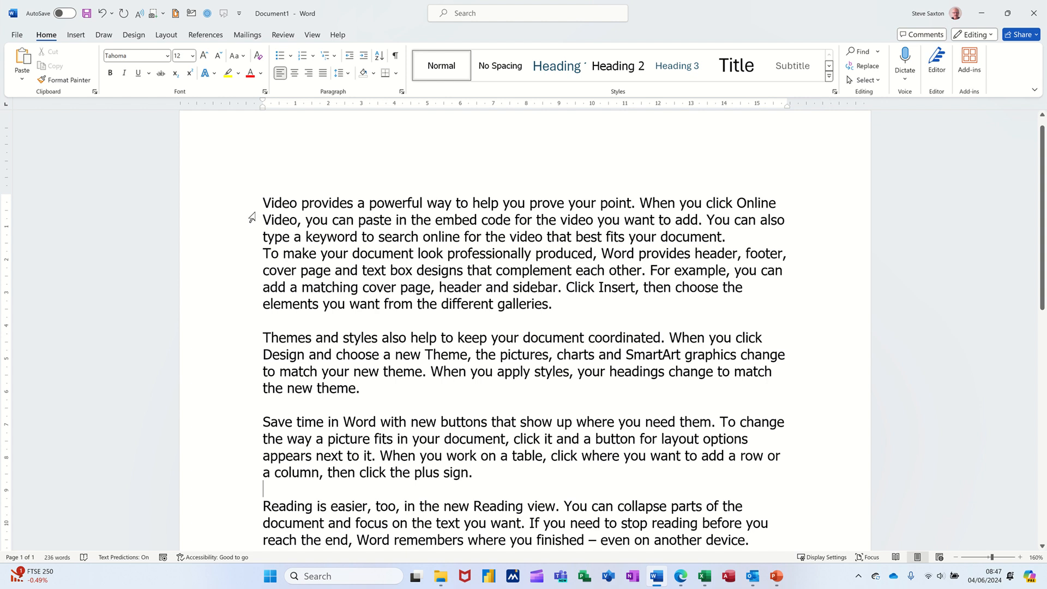
- Select each of the three sentences in the first paragraph separately, and clear the selection
{"action": "left_click", "coordinate": [264, 202]}
{"action": "left_click_drag", "start_coordinate": [266, 201], "coordinate": [636, 203]}
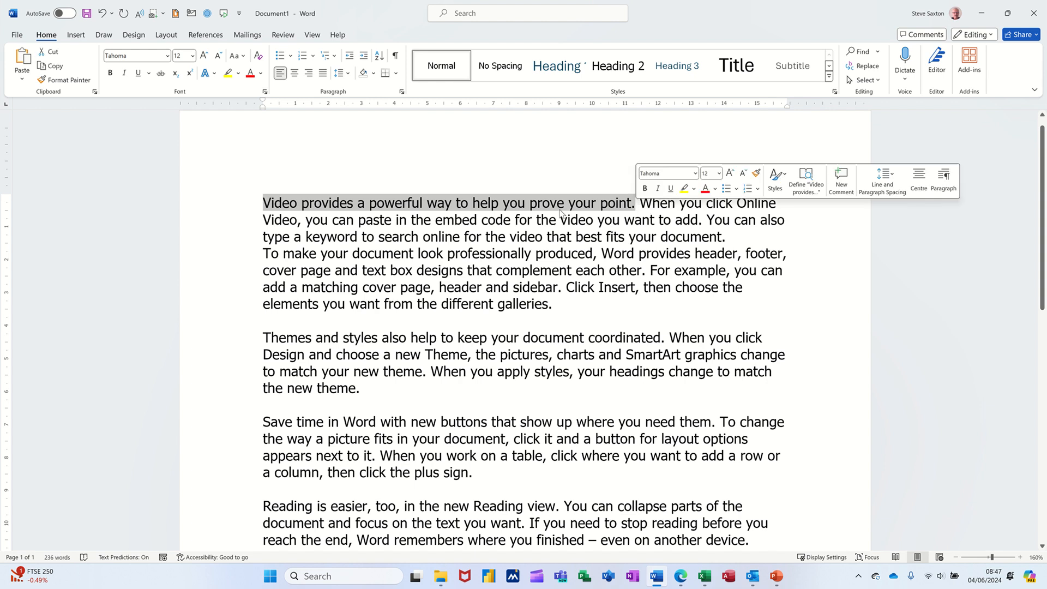
{"action": "left_click", "coordinate": [267, 206]}
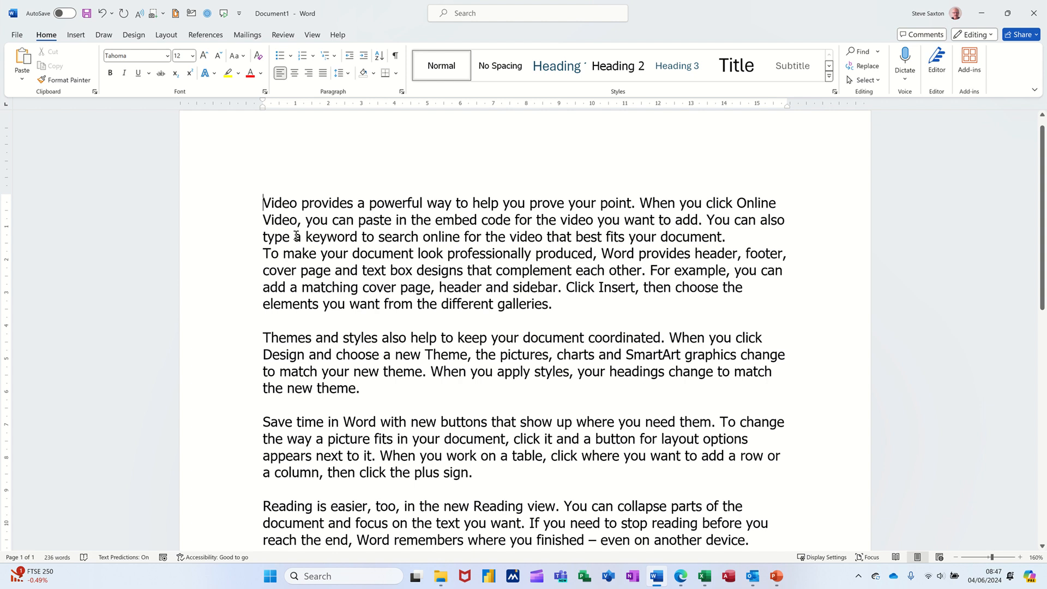
{"action": "left_click", "coordinate": [265, 200], "text": "ctrl"}
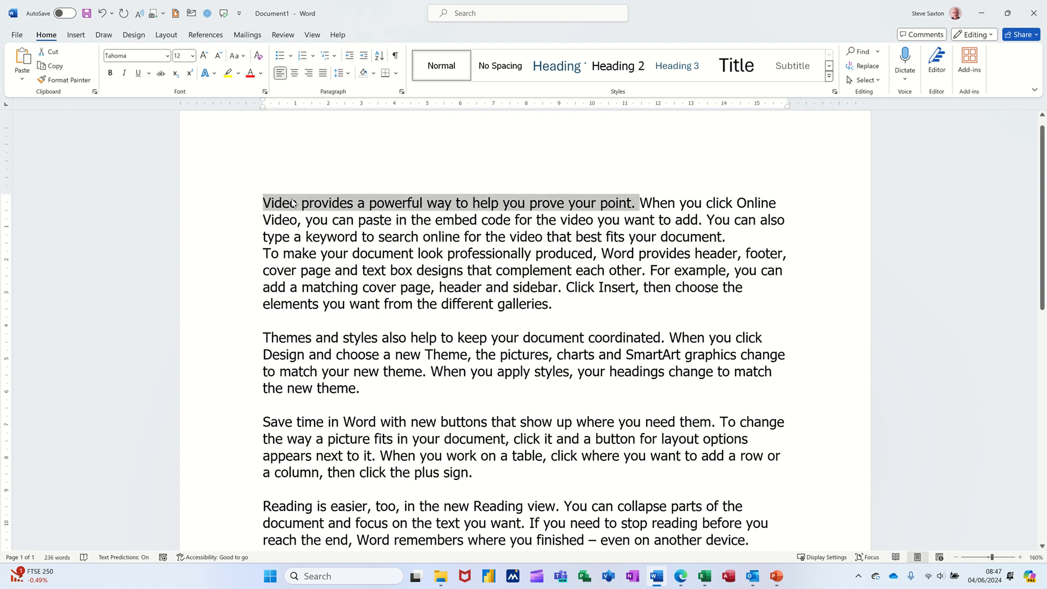
{"action": "left_click", "coordinate": [641, 202]}
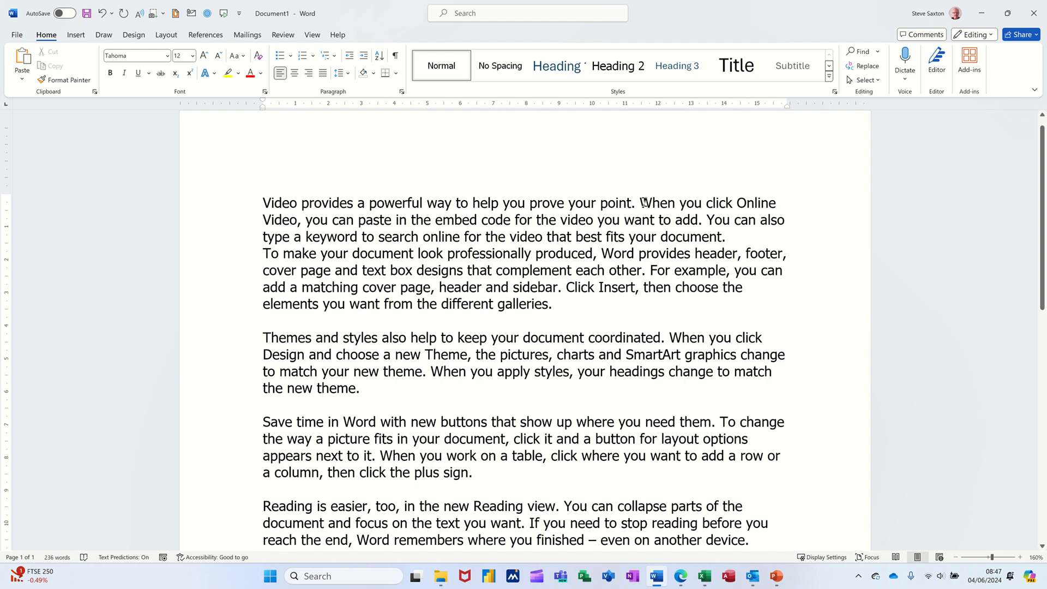
{"action": "left_click", "coordinate": [642, 202], "text": "ctrl"}
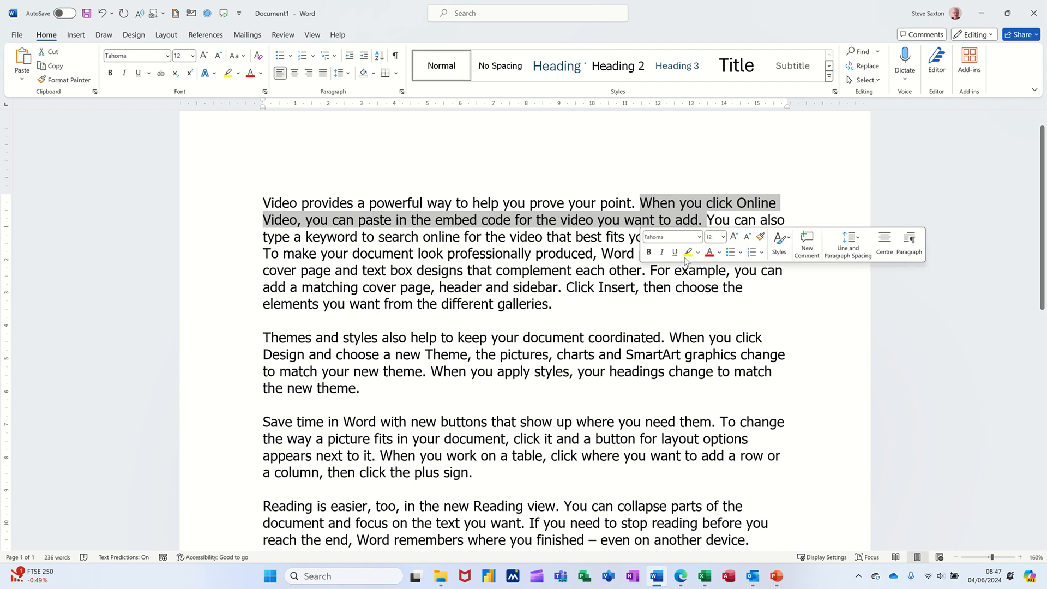
{"action": "left_click", "coordinate": [710, 220]}
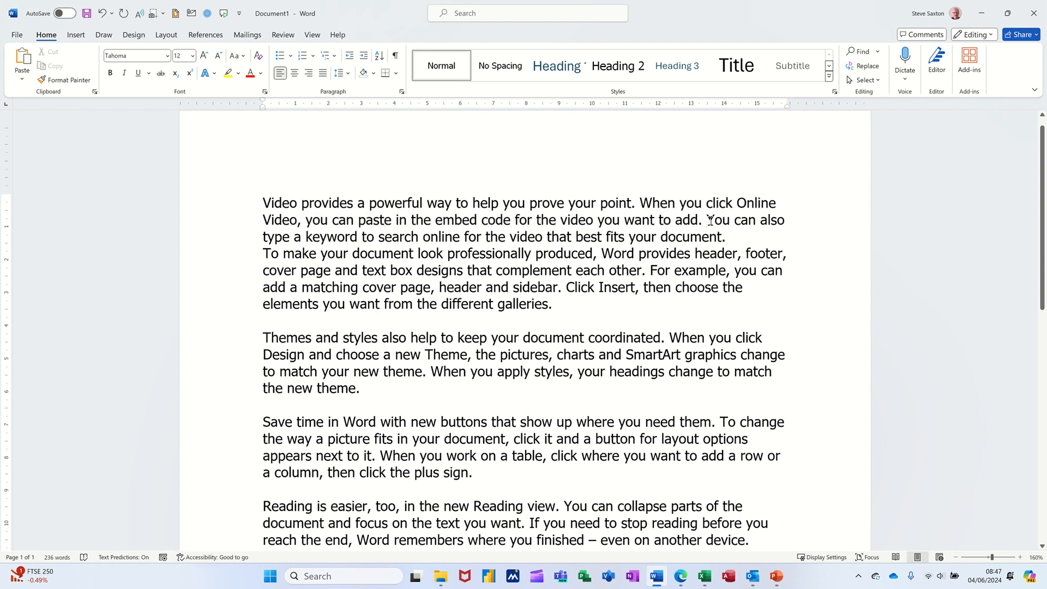
{"action": "left_click", "coordinate": [711, 220], "text": "ctrl"}
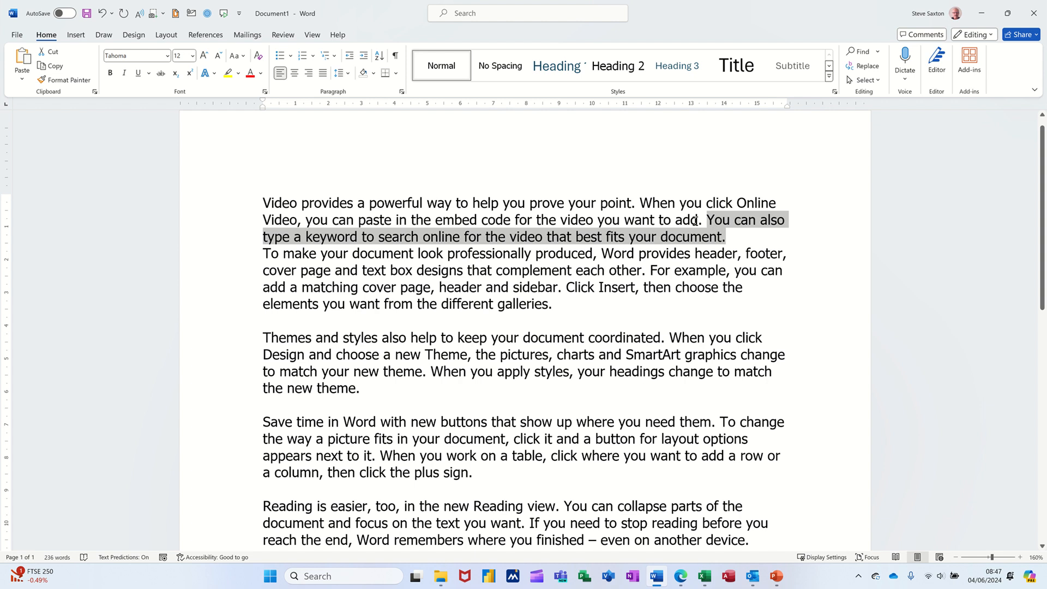
{"action": "left_click", "coordinate": [432, 270]}
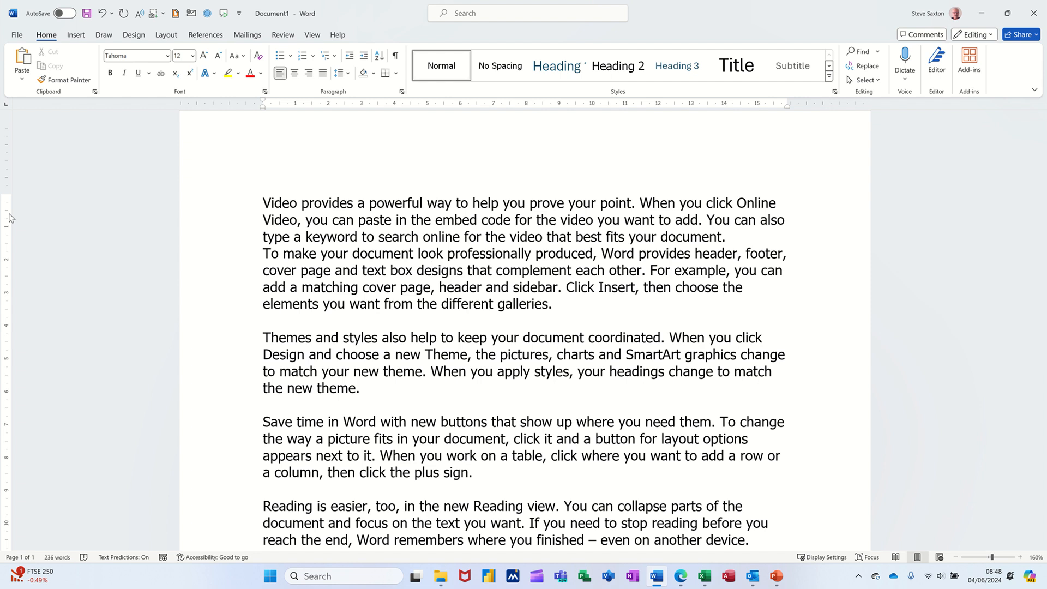
- Select the first line and the whole first paragraph in turn, and add a blank line after that paragraph
{"action": "left_click", "coordinate": [232, 204]}
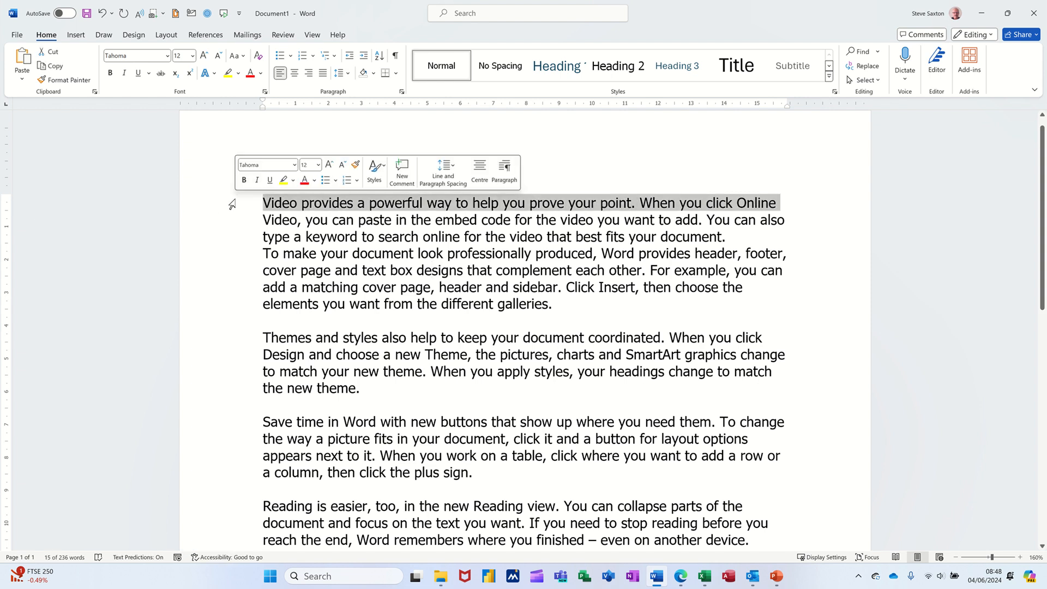
{"action": "double_click", "coordinate": [232, 205]}
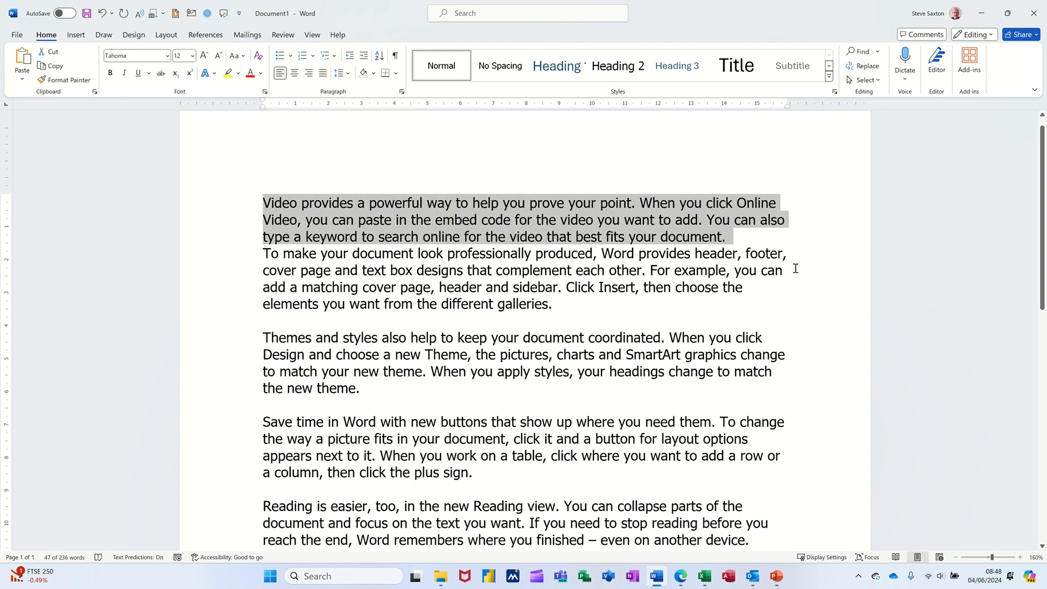
{"action": "left_click", "coordinate": [759, 241]}
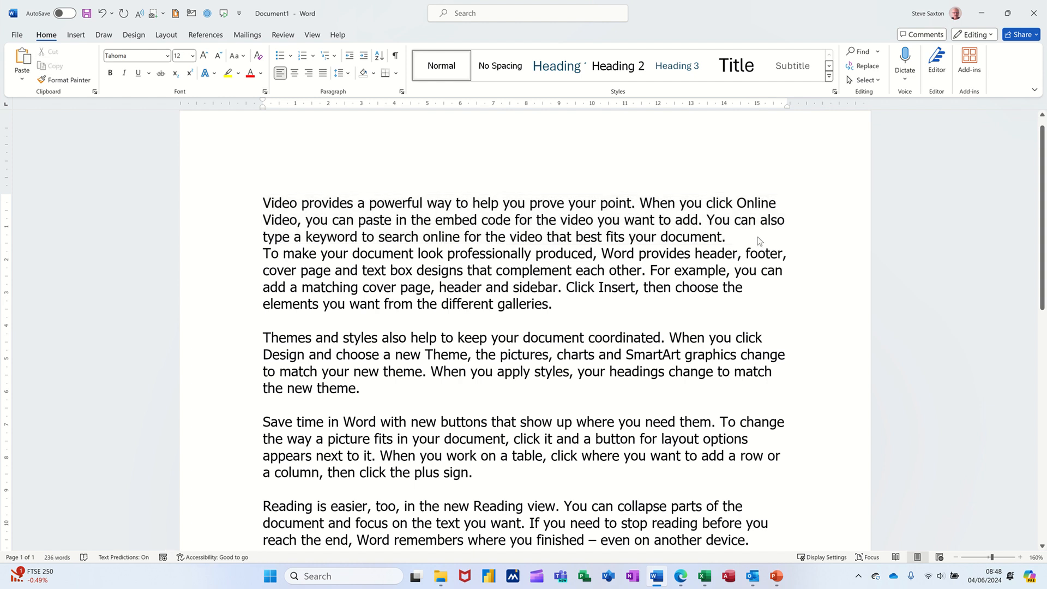
{"action": "key", "text": "Return"}
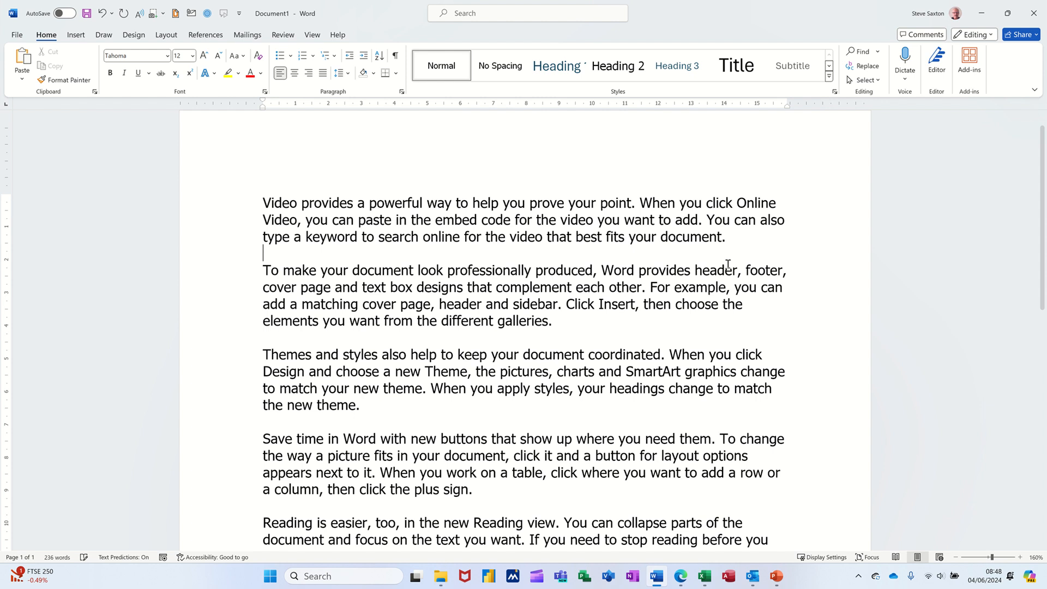
- Select the entire document, the first line and the first paragraph in turn, and clear the selection
{"action": "triple_click", "coordinate": [227, 217]}
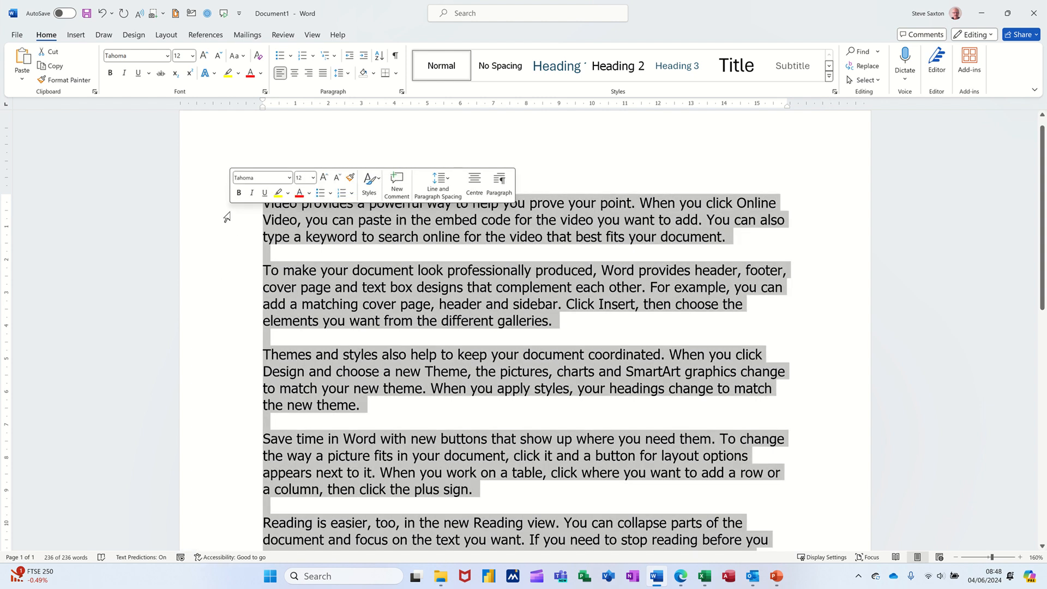
{"action": "left_click", "coordinate": [431, 239]}
{"action": "left_click", "coordinate": [226, 210]}
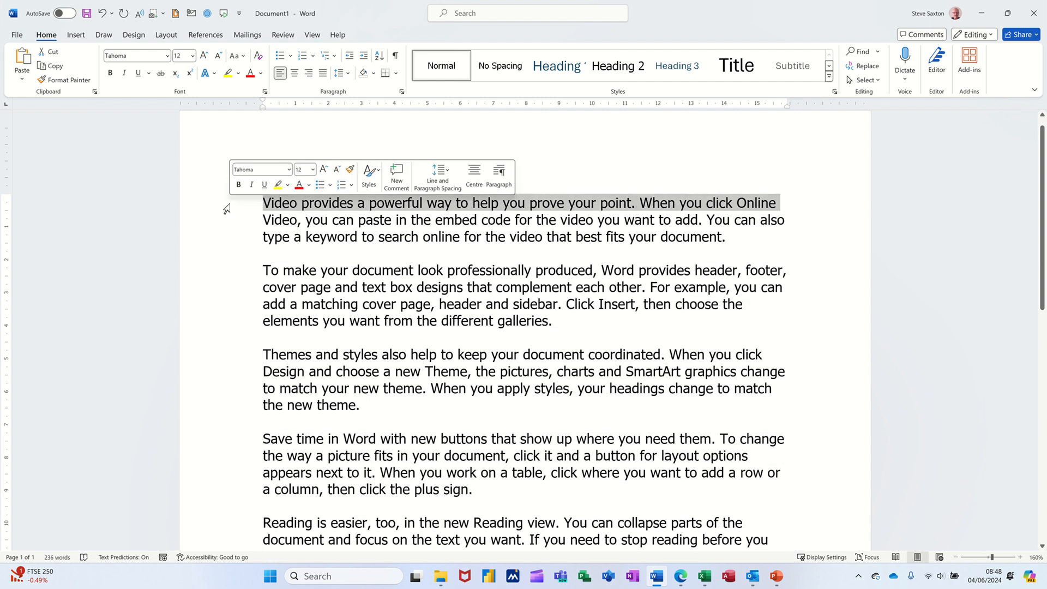
{"action": "double_click", "coordinate": [228, 216]}
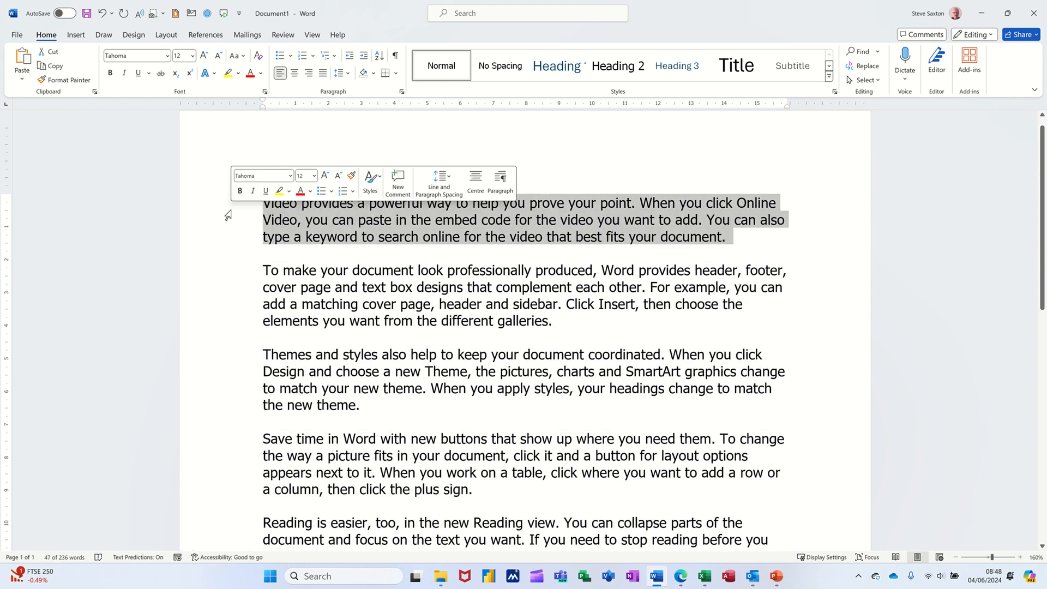
{"action": "double_click", "coordinate": [228, 215]}
{"action": "left_click", "coordinate": [228, 216]}
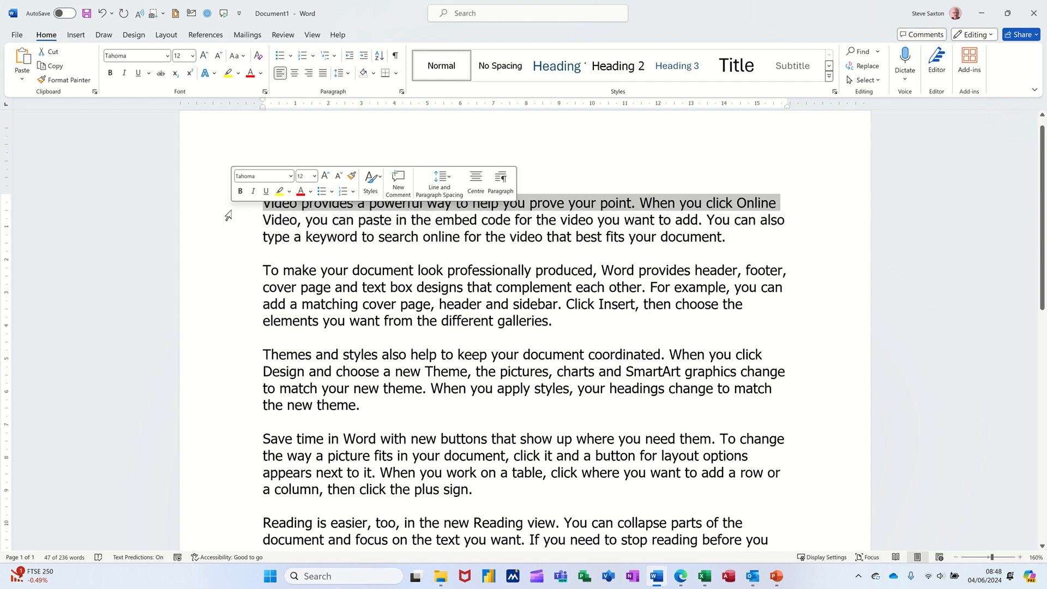
{"action": "triple_click", "coordinate": [228, 216]}
{"action": "left_click", "coordinate": [371, 252]}
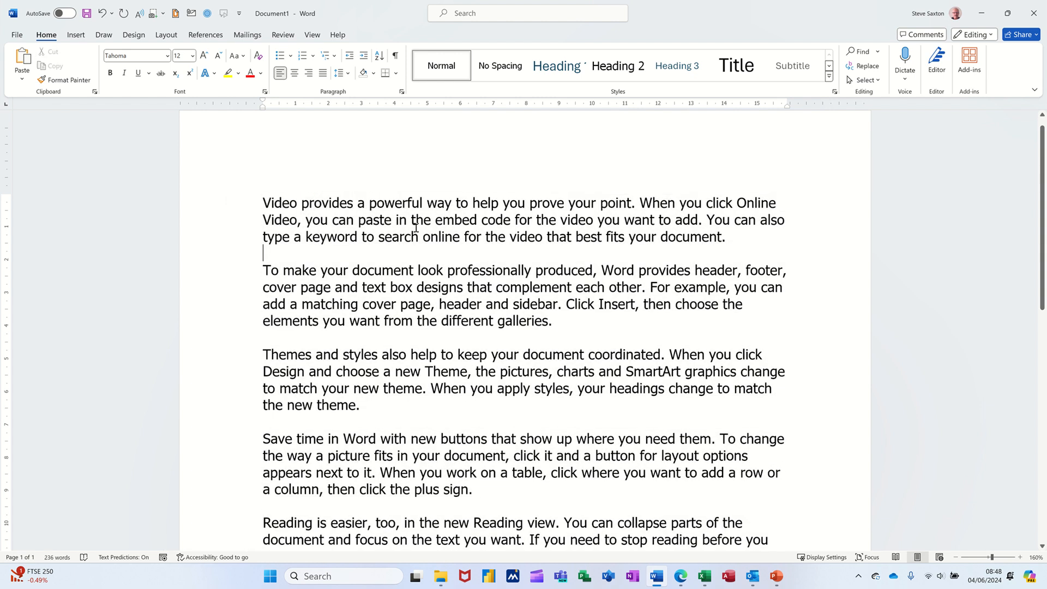
- Select the separate words "embed", "provides", "video" and "add" together in the first paragraph
{"action": "double_click", "coordinate": [455, 218]}
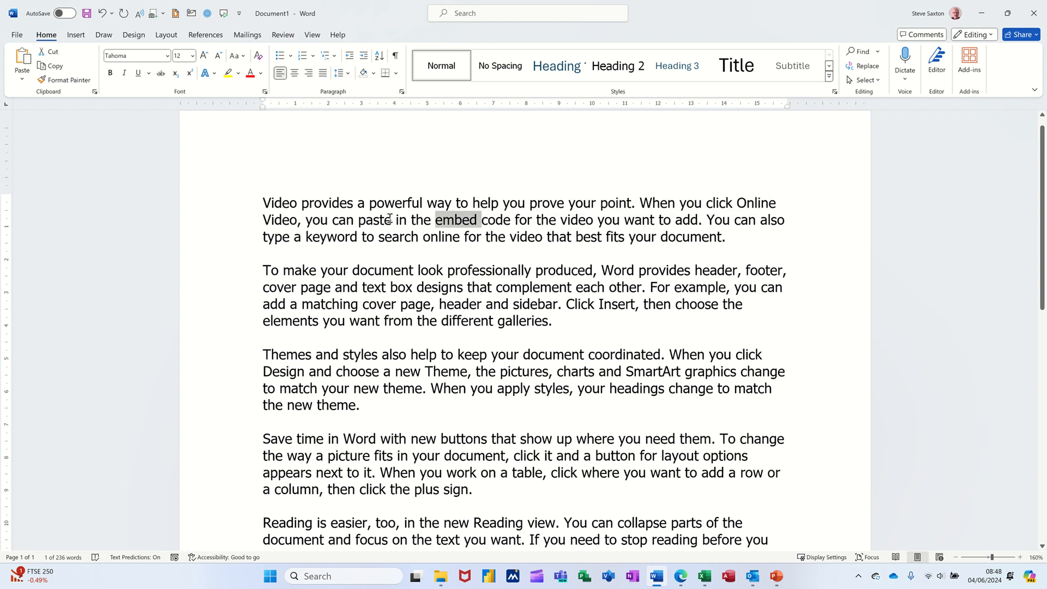
{"action": "double_click", "coordinate": [333, 203], "text": "ctrl"}
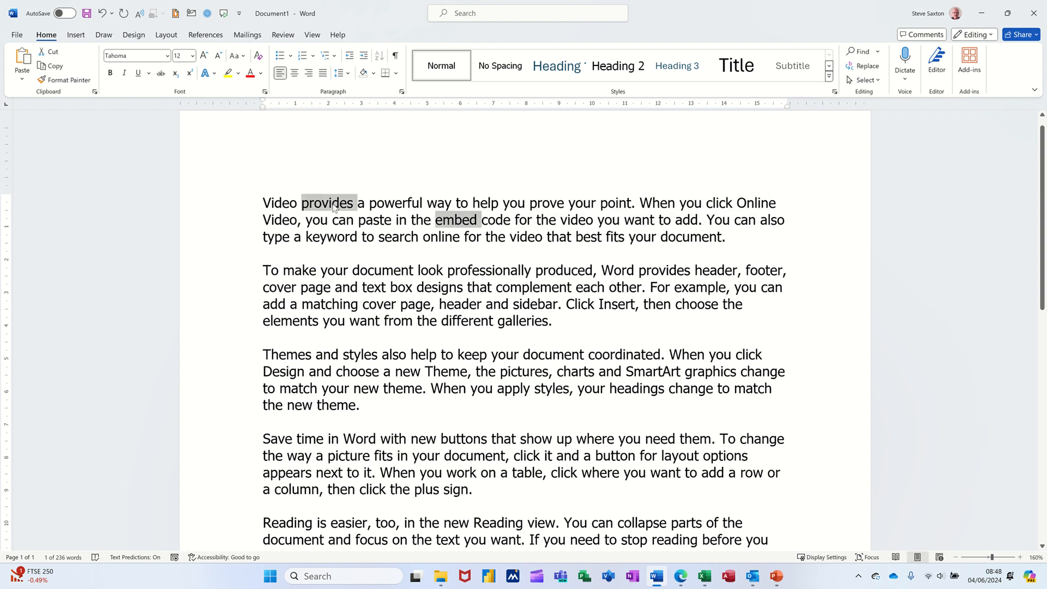
{"action": "double_click", "coordinate": [581, 220], "text": "ctrl"}
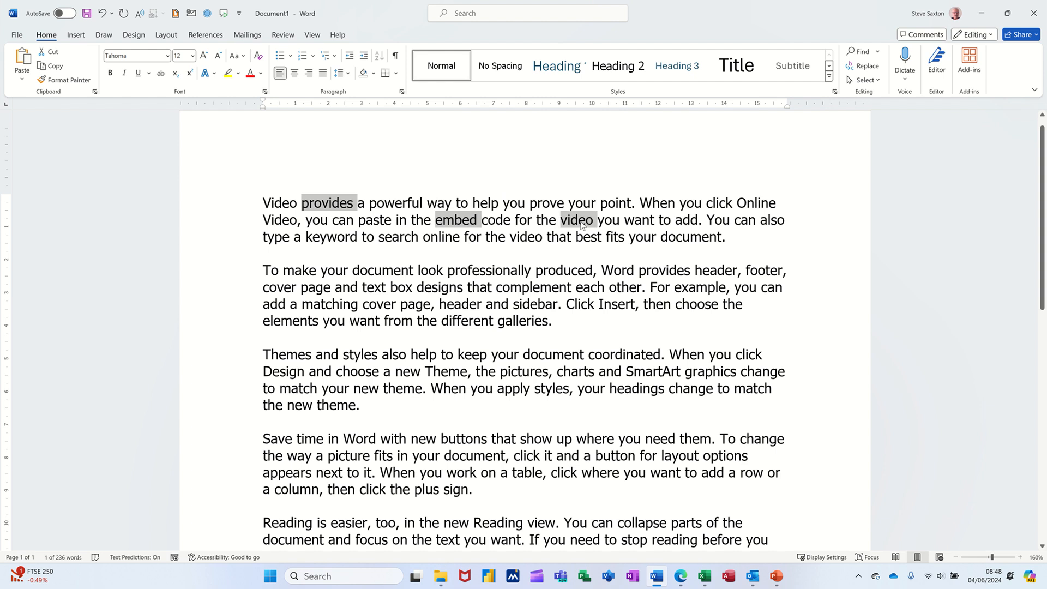
{"action": "double_click", "coordinate": [686, 221], "text": "ctrl"}
{"action": "left_click", "coordinate": [263, 269]}
{"action": "left_click_drag", "start_coordinate": [264, 269], "coordinate": [267, 270]}
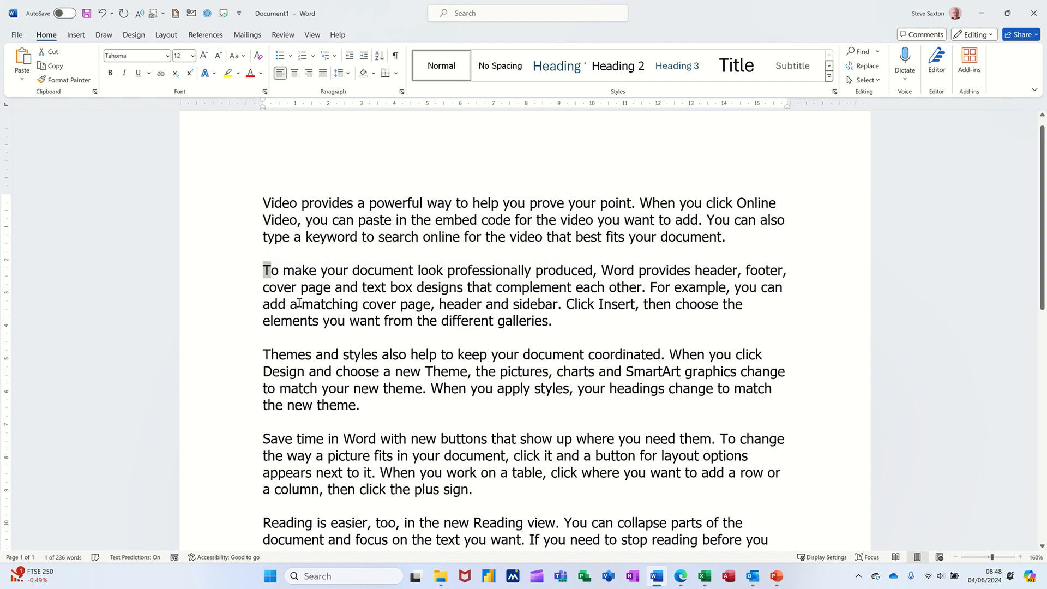
{"action": "left_click_drag", "start_coordinate": [298, 303], "coordinate": [303, 304]}
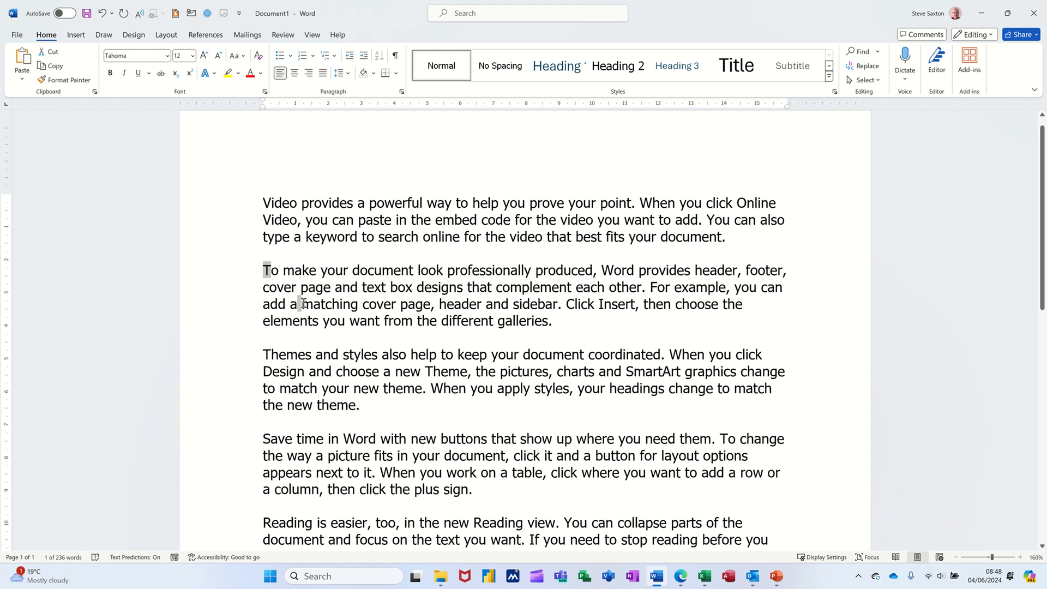
{"action": "left_click", "coordinate": [305, 304]}
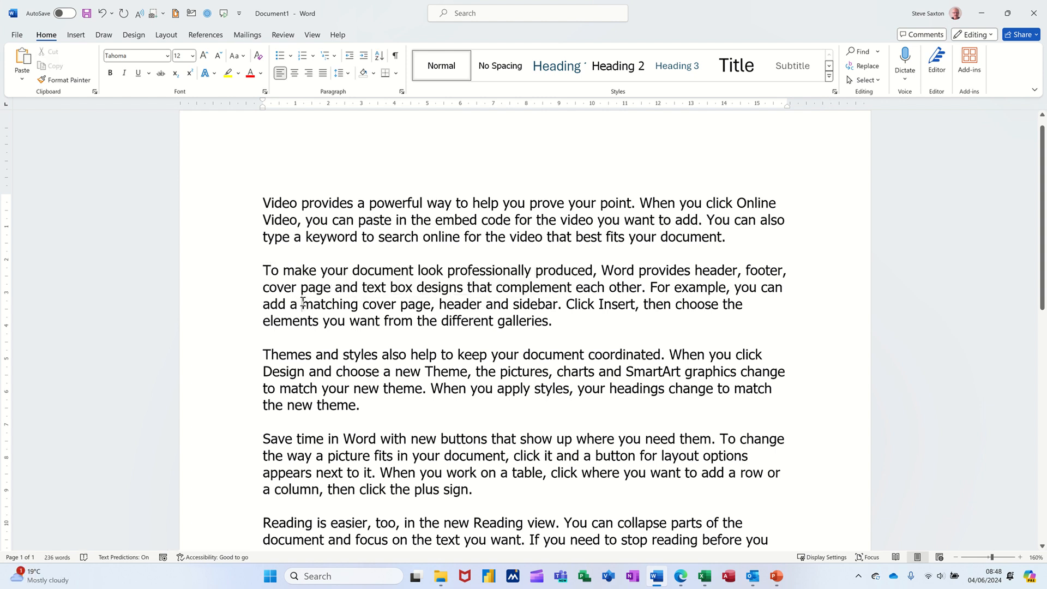
{"action": "left_click", "coordinate": [303, 303], "text": "ctrl"}
{"action": "left_click", "coordinate": [303, 304]}
{"action": "left_click", "coordinate": [303, 303], "text": "ctrl"}
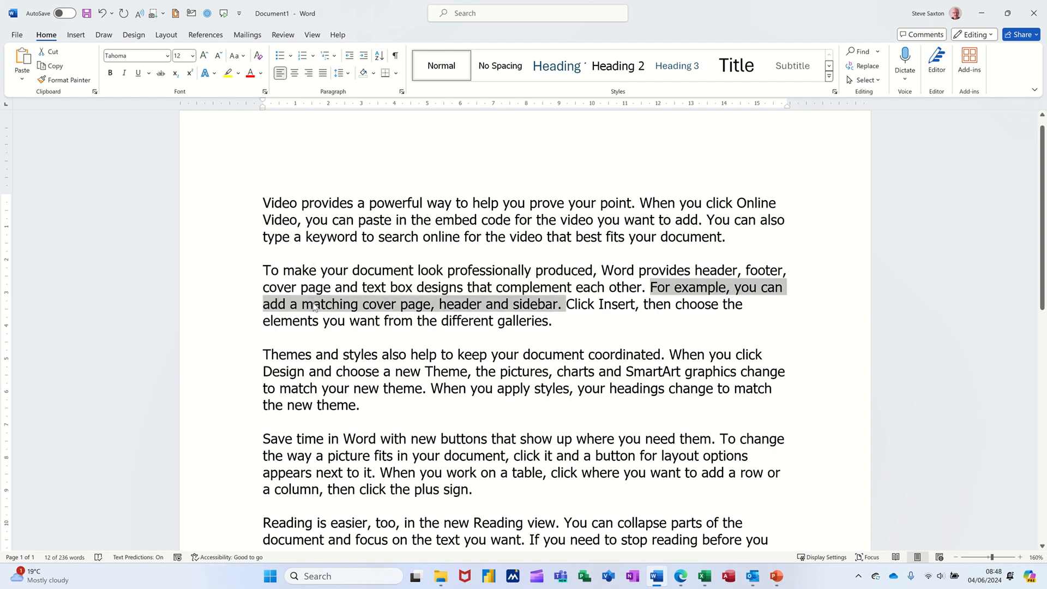
{"action": "left_click", "coordinate": [315, 304]}
{"action": "left_click", "coordinate": [307, 304], "text": "ctrl"}
{"action": "left_click", "coordinate": [307, 304]}
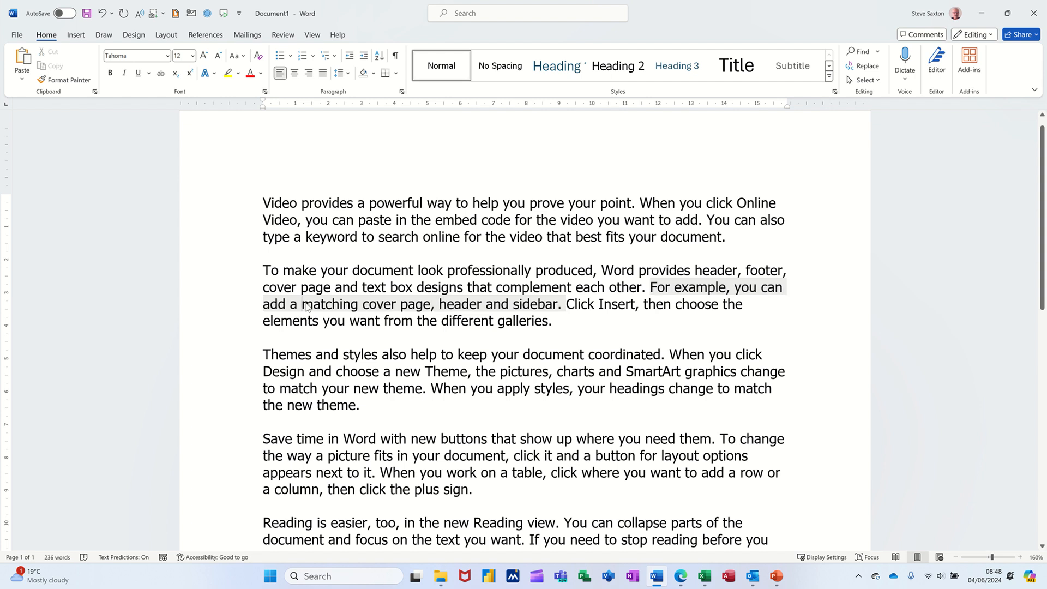
- Select the initial T of the second and third paragraphs together and enlarge both letters to font size 19
{"action": "left_click_drag", "start_coordinate": [262, 266], "coordinate": [267, 266]}
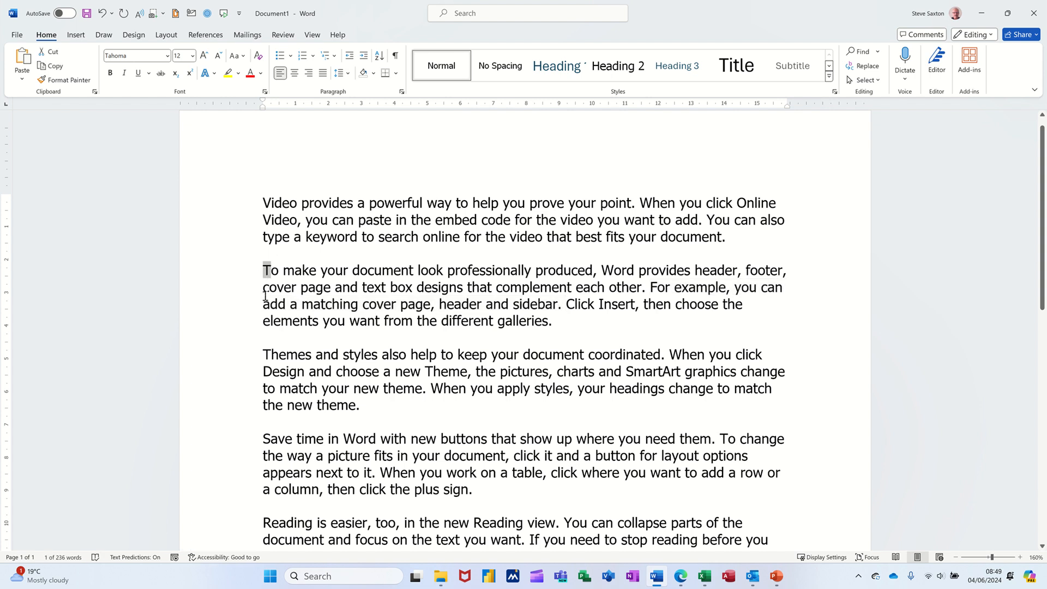
{"action": "left_click_drag", "start_coordinate": [262, 355], "coordinate": [267, 356]}
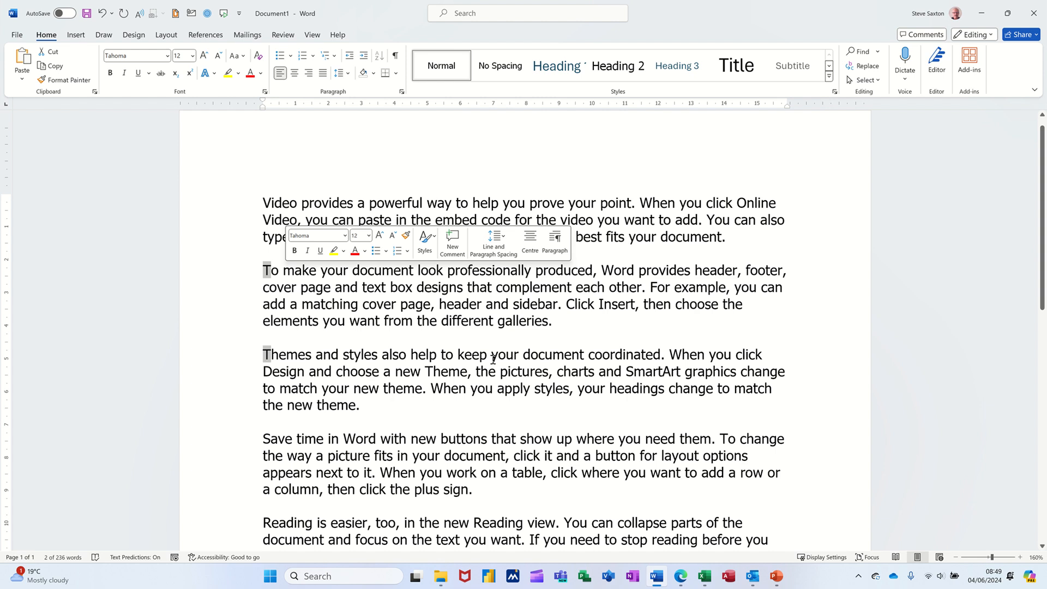
{"action": "key", "text": "ctrl+bracketright"}
{"action": "key", "text": "ctrl+bracketright"}
{"action": "key", "text": "ctrl+bracketright"}
{"action": "key", "text": "ctrl+bracketright"}
{"action": "key", "text": "ctrl+bracketright"}
{"action": "key", "text": "ctrl+bracketright"}
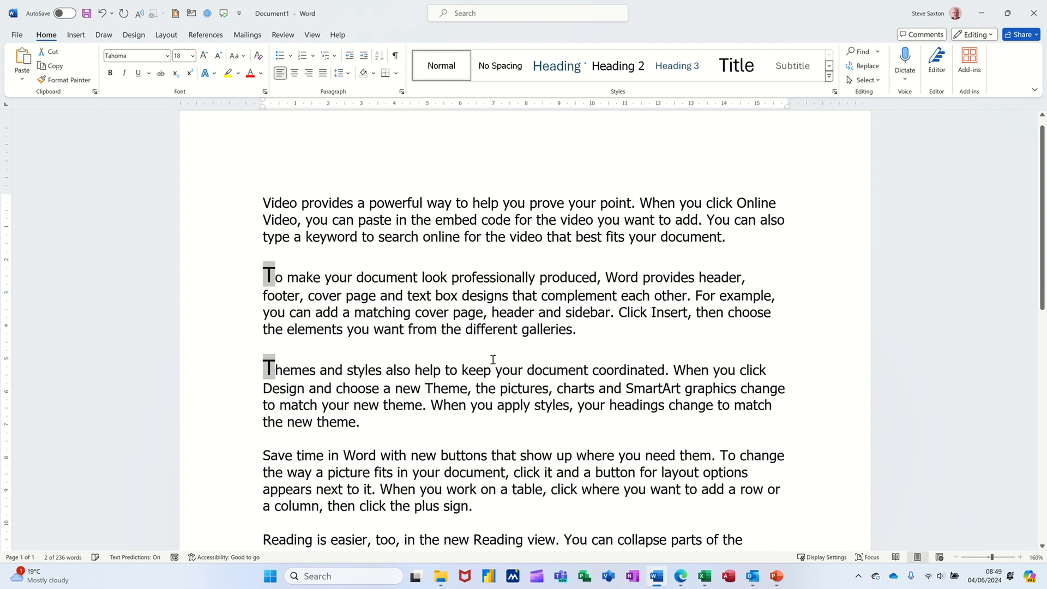
{"action": "key", "text": "ctrl+bracketright"}
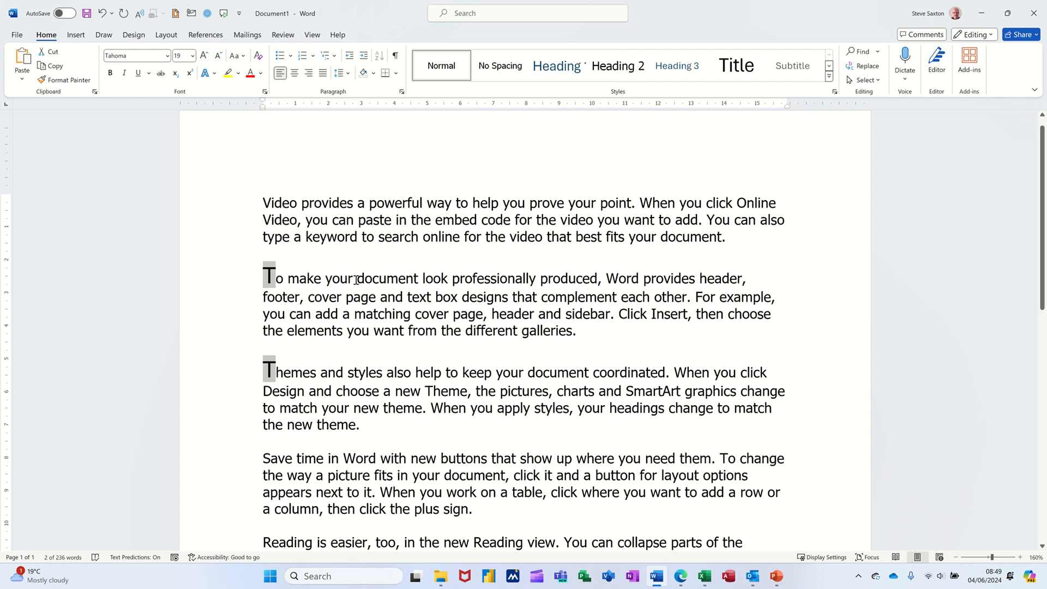
- Place a 4 cm left tab stop in the second paragraph with the ruler, then view its tab settings and cancel
{"action": "left_click", "coordinate": [380, 286]}
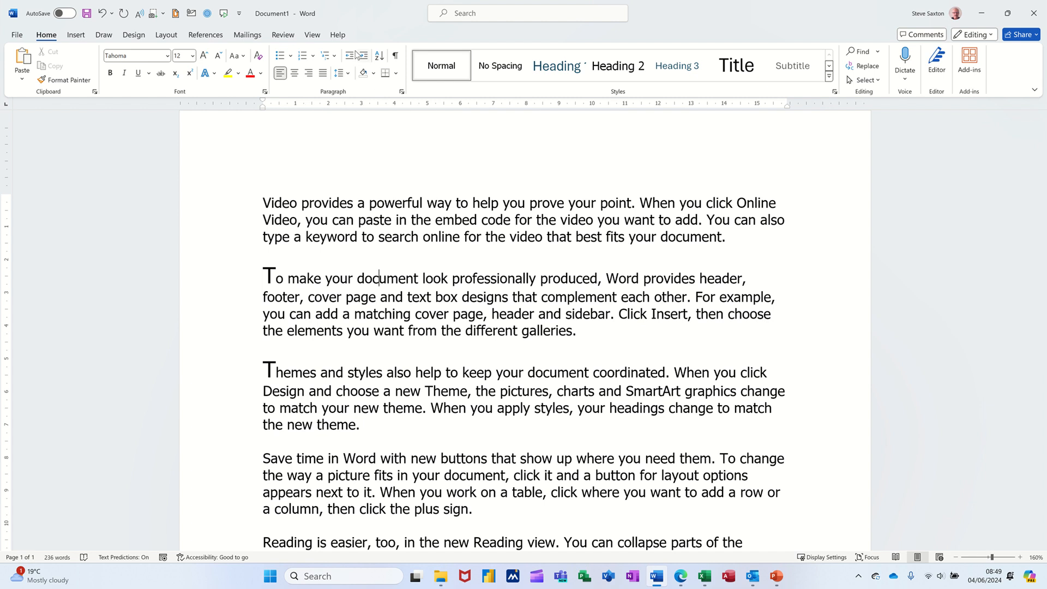
{"action": "left_click", "coordinate": [312, 34]}
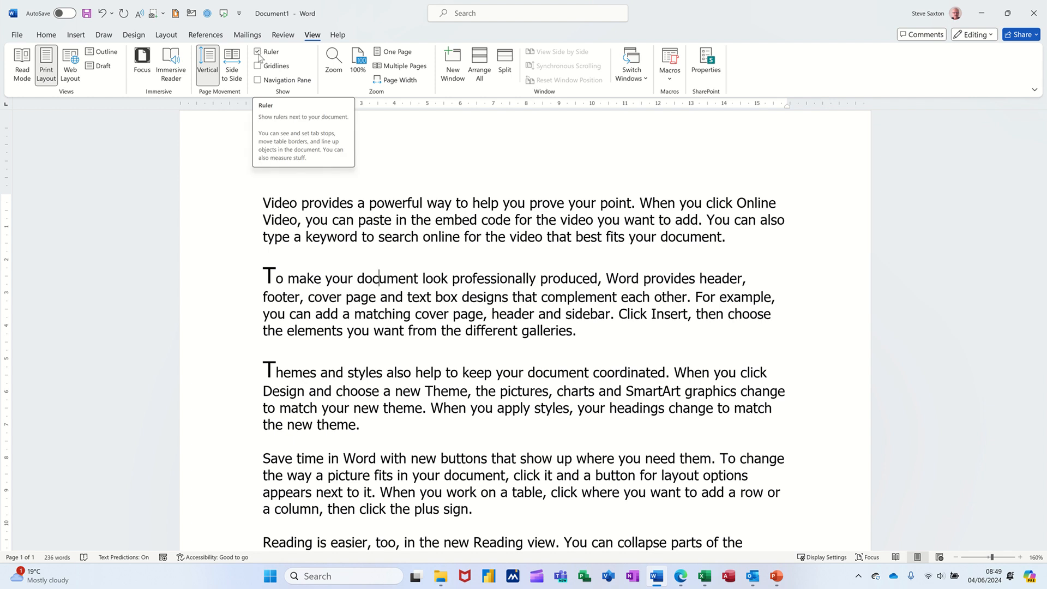
{"action": "left_click", "coordinate": [46, 35]}
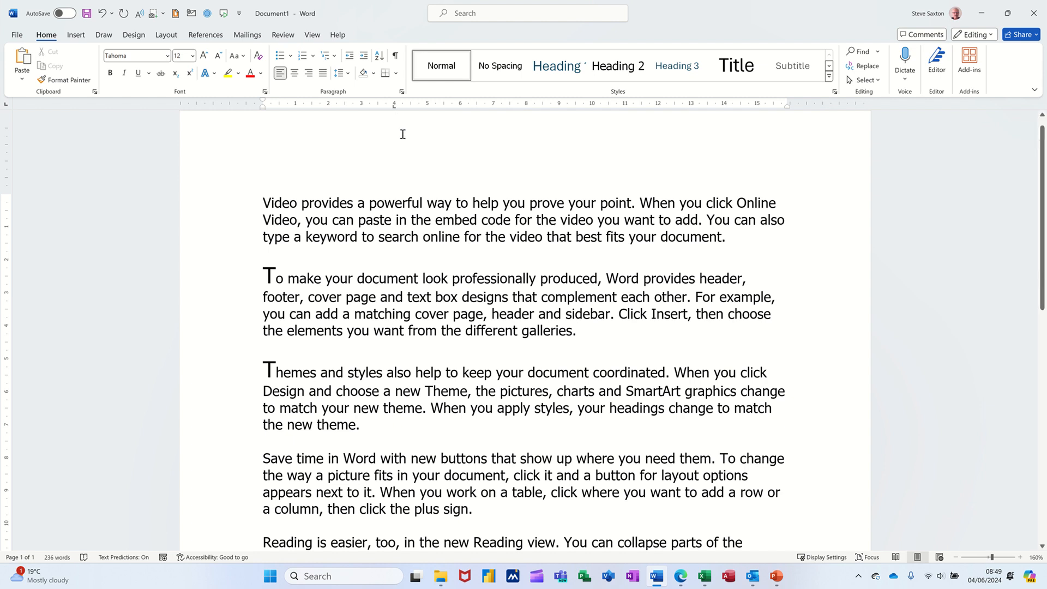
{"action": "double_click", "coordinate": [394, 106]}
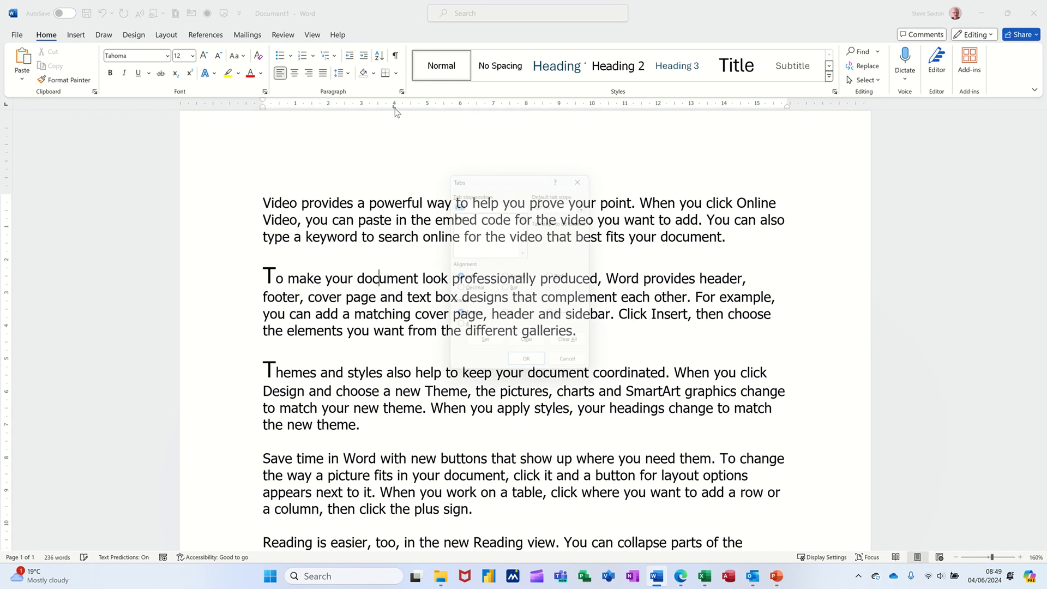
{"action": "left_click_drag", "start_coordinate": [505, 173], "coordinate": [441, 150]}
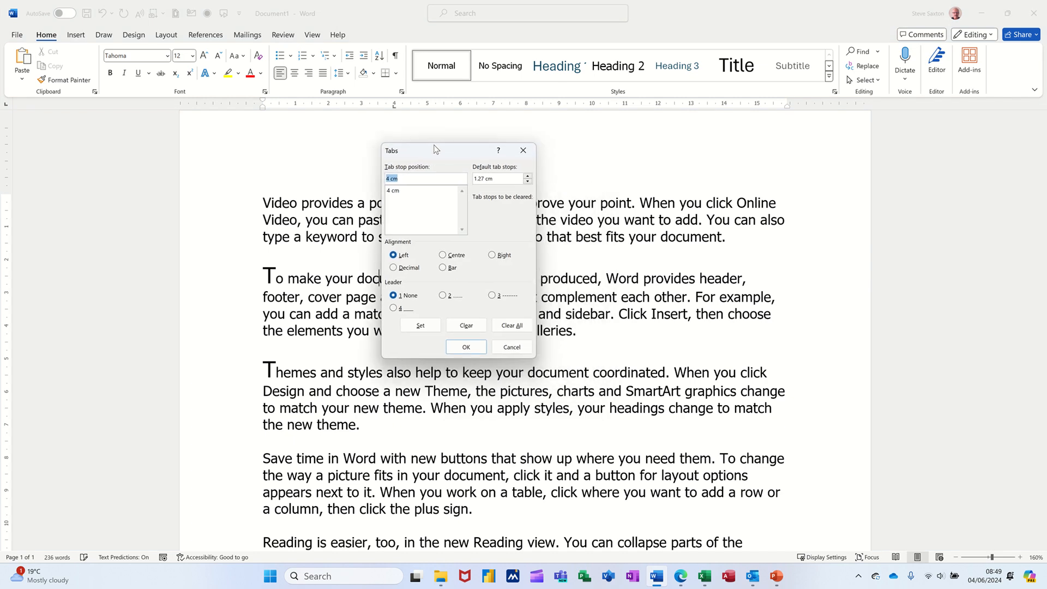
{"action": "left_click", "coordinate": [510, 347]}
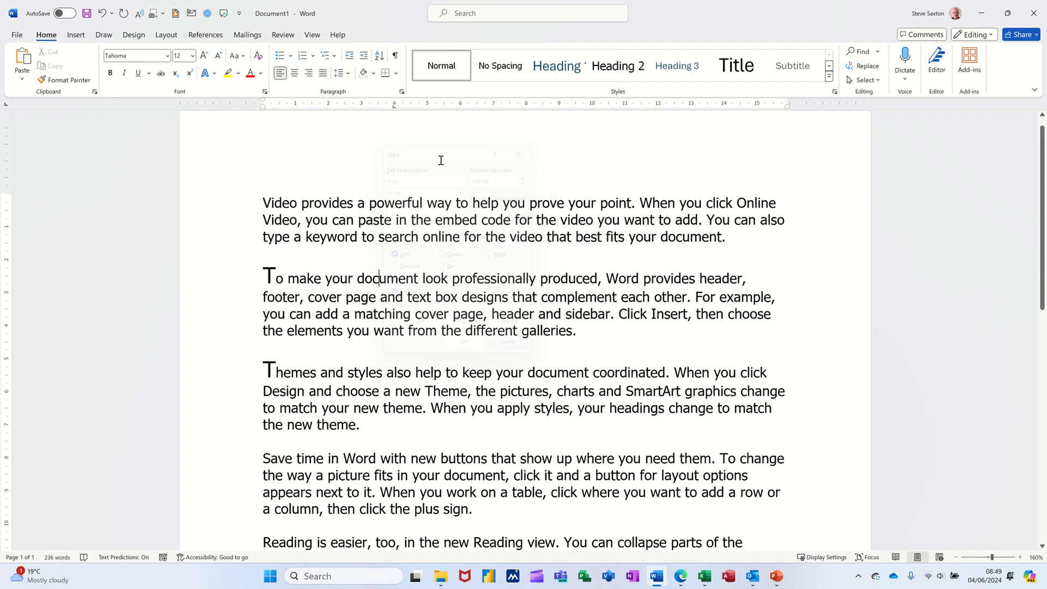
- View the second paragraph's tab stop settings by way of its paragraph settings, and cancel without changes
{"action": "left_click", "coordinate": [402, 92]}
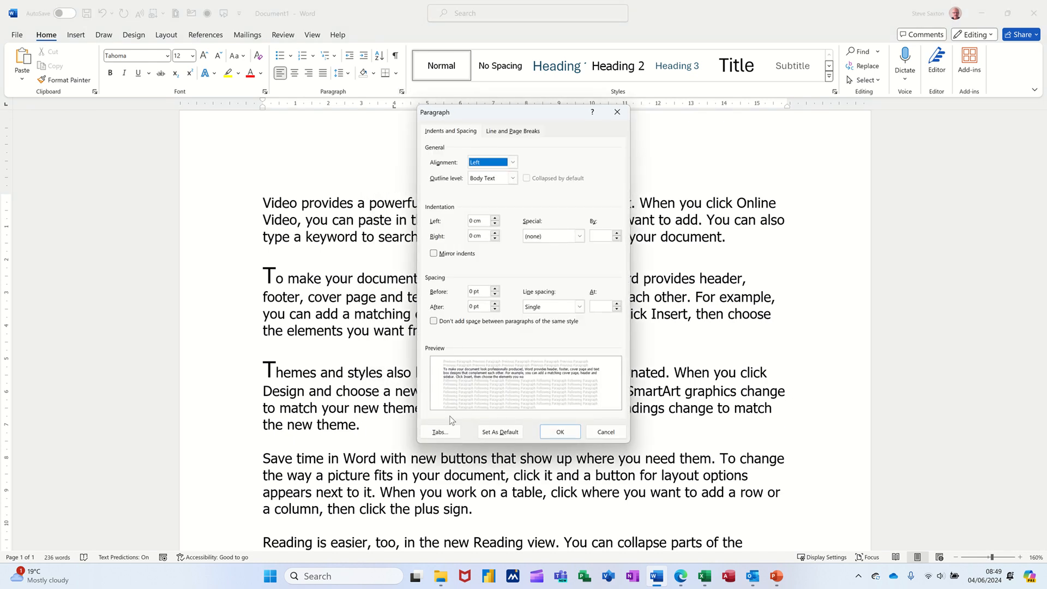
{"action": "left_click", "coordinate": [441, 430]}
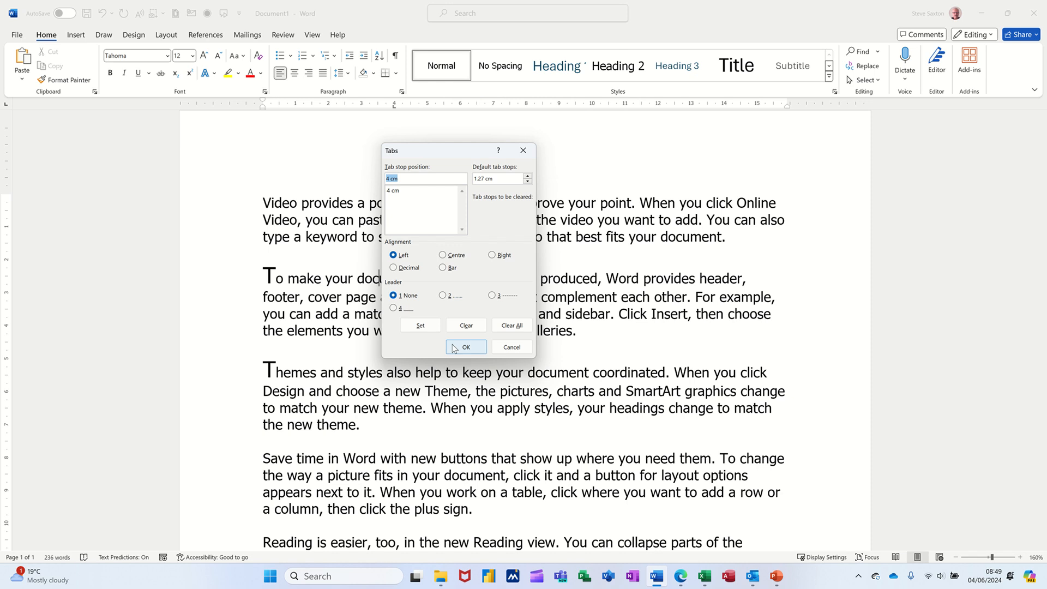
{"action": "left_click", "coordinate": [513, 349]}
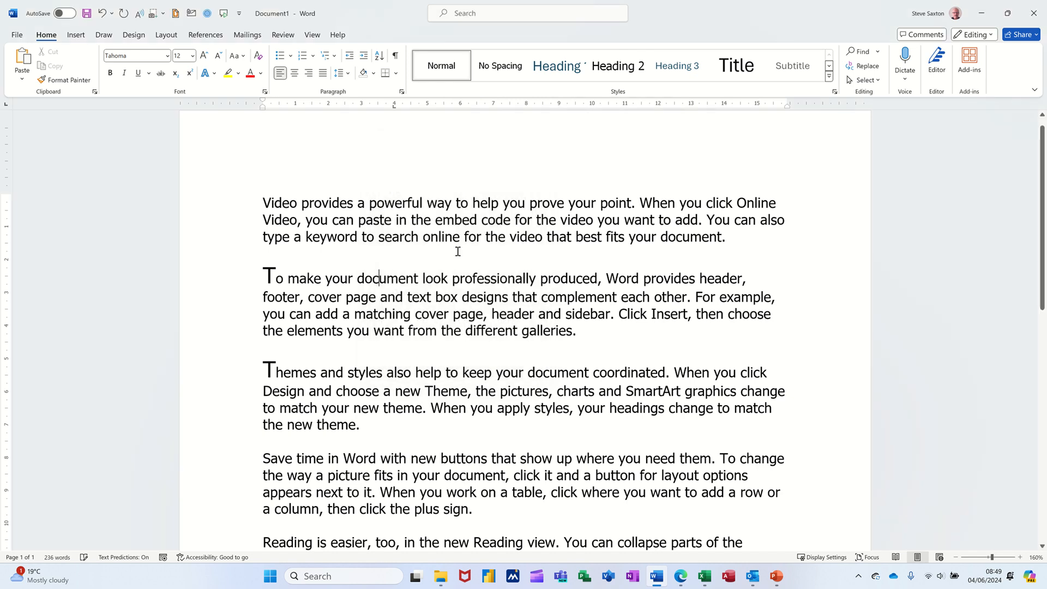
- Add a 4.75 cm tab stop to the second paragraph and clear all of its tab stops
{"action": "double_click", "coordinate": [420, 107]}
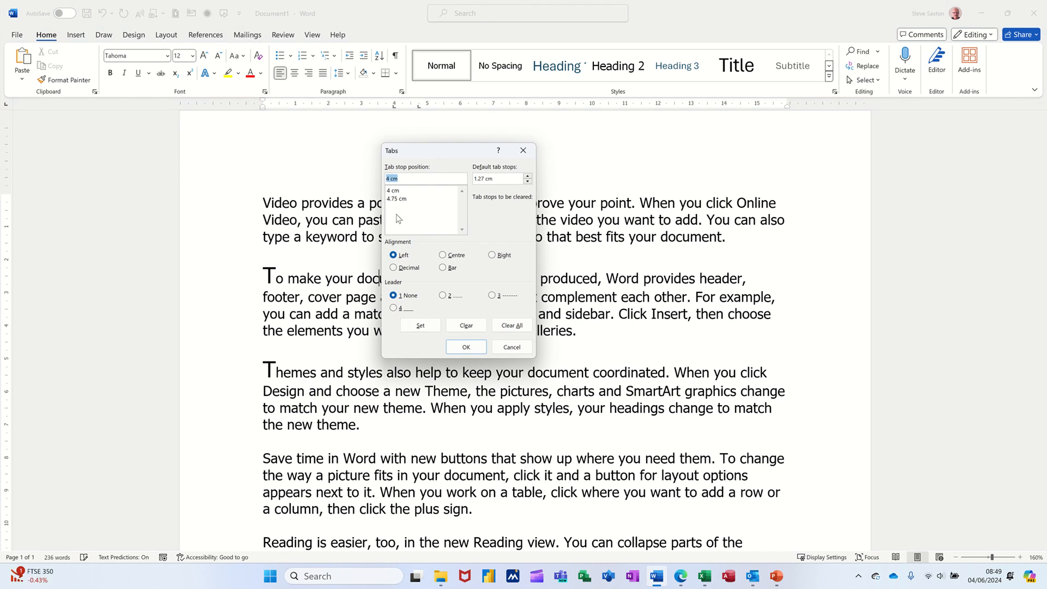
{"action": "left_click", "coordinate": [498, 325]}
{"action": "left_click", "coordinate": [464, 348]}
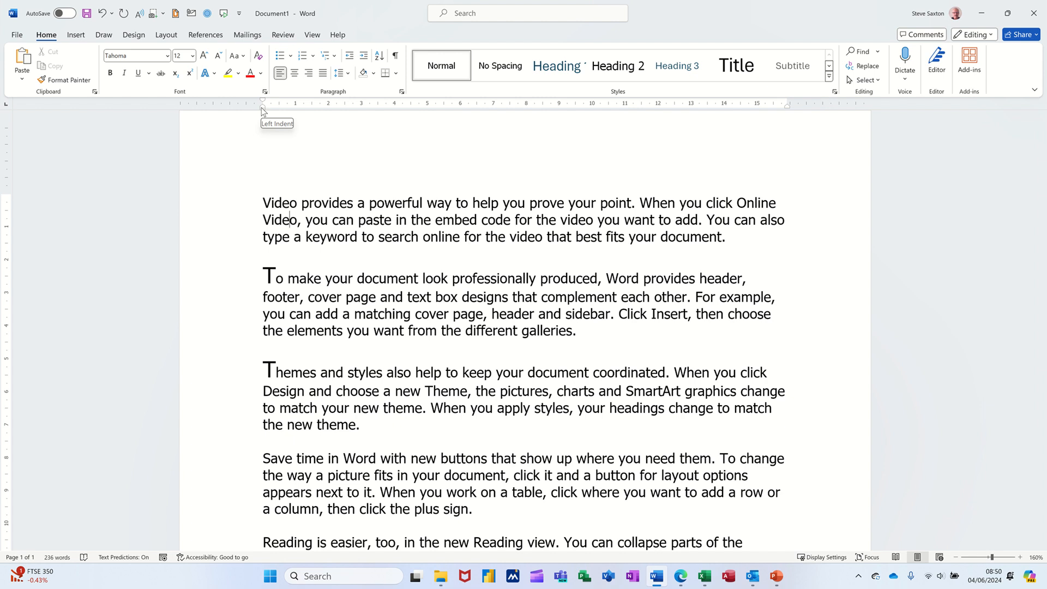
- Try a 2 cm left indent with a 3 cm first line on the first paragraph, align both at 3.5 cm, and reset the paragraph formatting
{"action": "left_click_drag", "start_coordinate": [261, 109], "coordinate": [329, 112]}
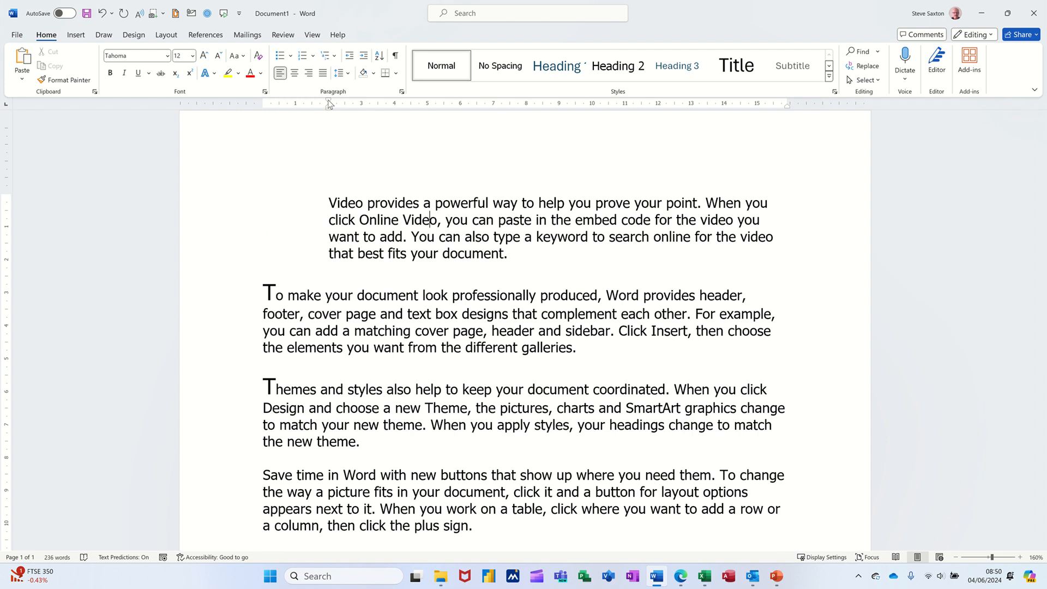
{"action": "left_click_drag", "start_coordinate": [329, 104], "coordinate": [363, 104]}
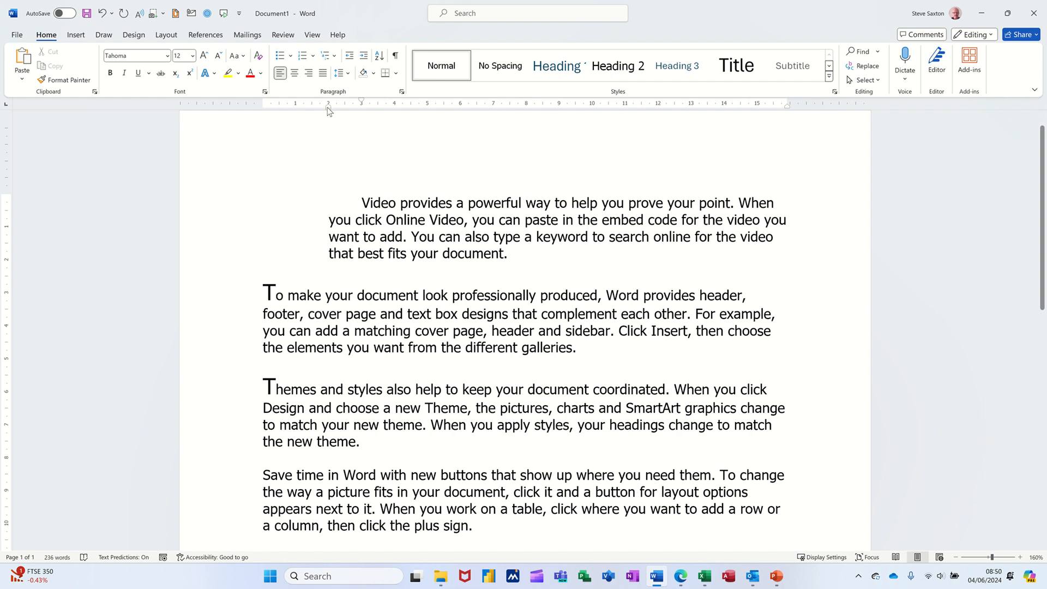
{"action": "left_click_drag", "start_coordinate": [327, 109], "coordinate": [381, 112]}
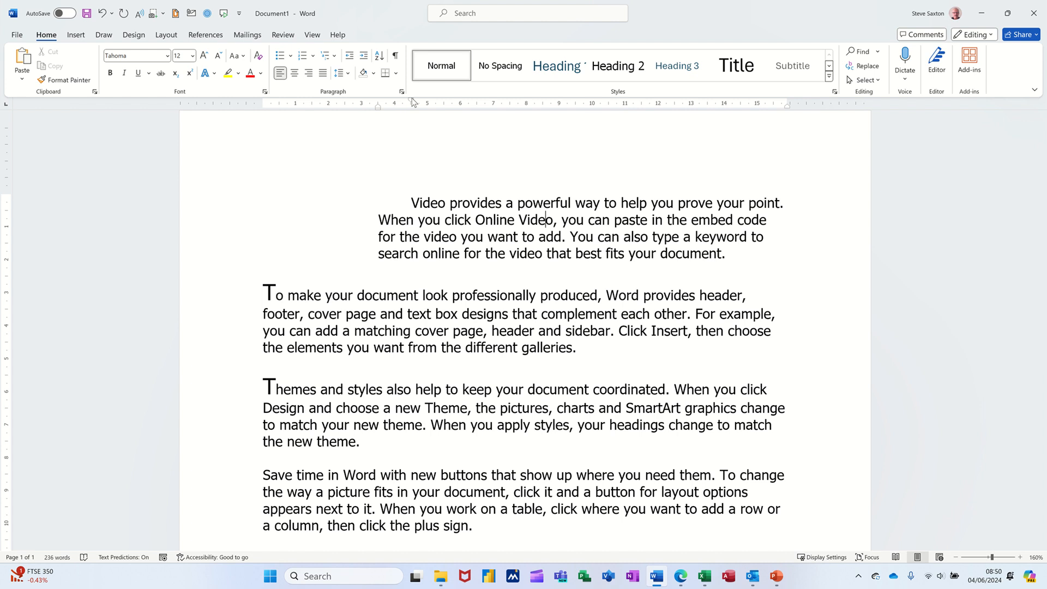
{"action": "left_click_drag", "start_coordinate": [409, 103], "coordinate": [381, 111]}
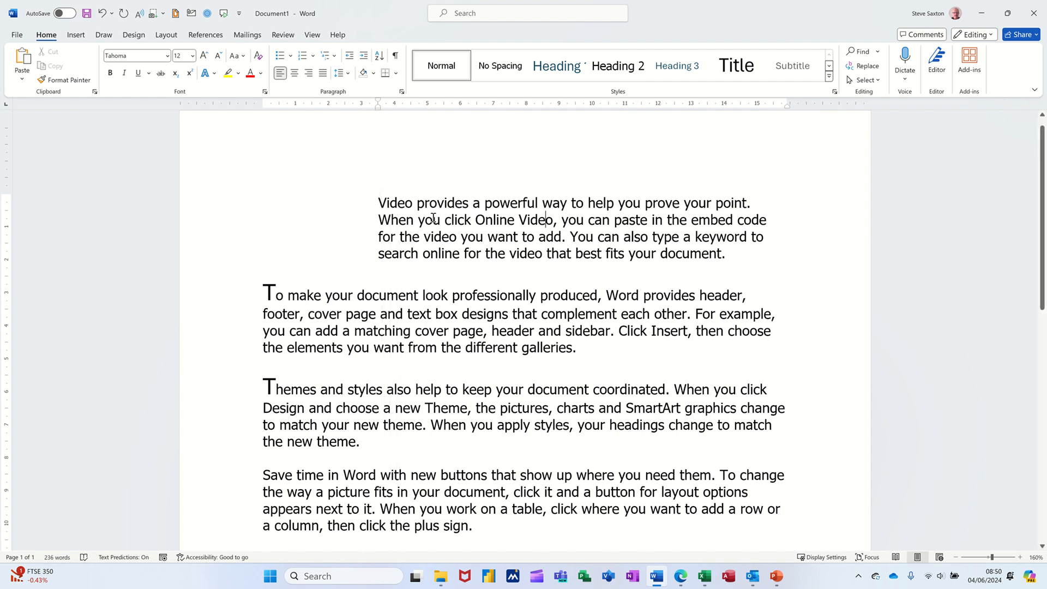
{"action": "key", "text": "ctrl+q"}
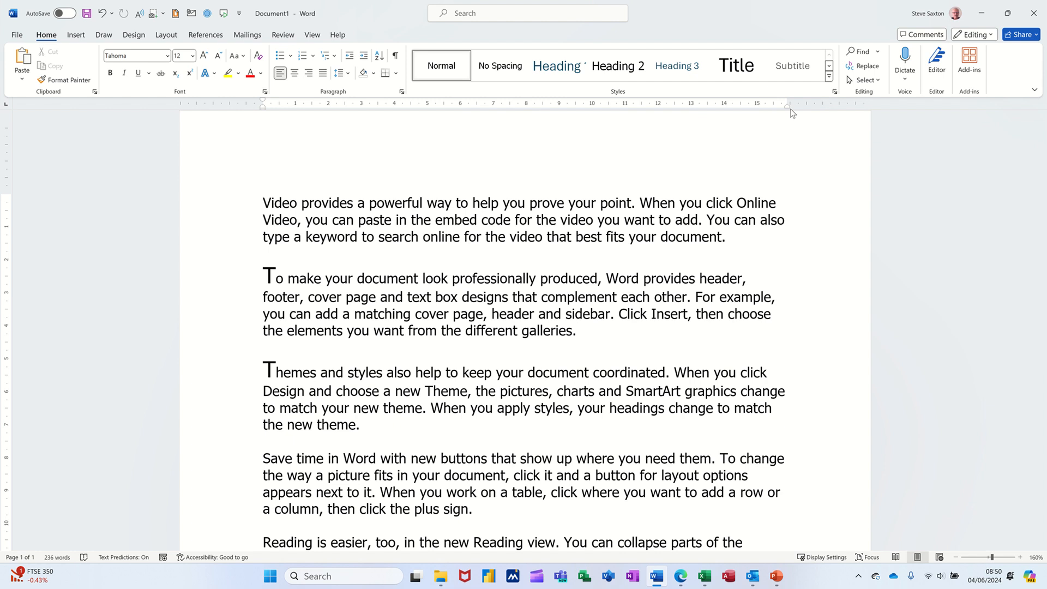
- Pull the first paragraph's right indent in to about 14.25 cm on the ruler and undo it
{"action": "left_click_drag", "start_coordinate": [788, 108], "coordinate": [733, 108]}
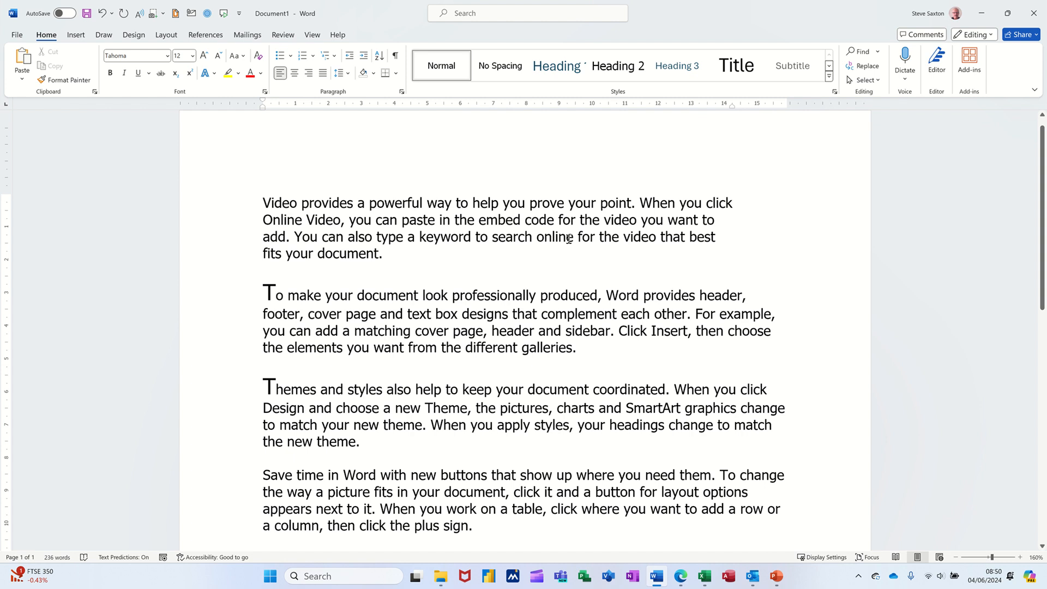
{"action": "key", "text": "ctrl+z"}
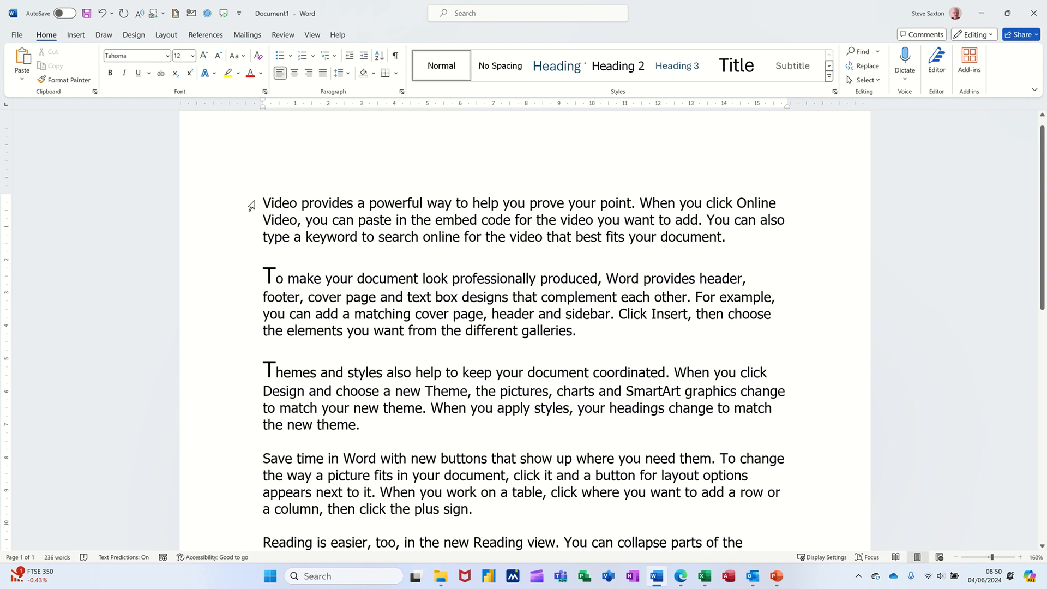
- Apply the blue-outlined preset text effect from the second row to the opening words "Video provides a powerful"
{"action": "left_click_drag", "start_coordinate": [268, 201], "coordinate": [416, 203]}
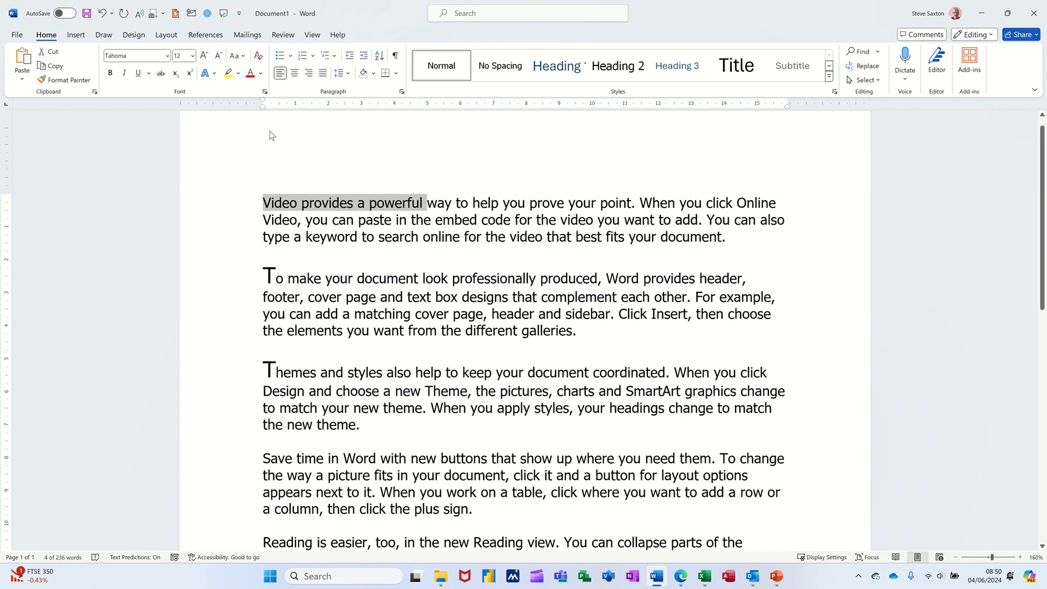
{"action": "left_click", "coordinate": [215, 74]}
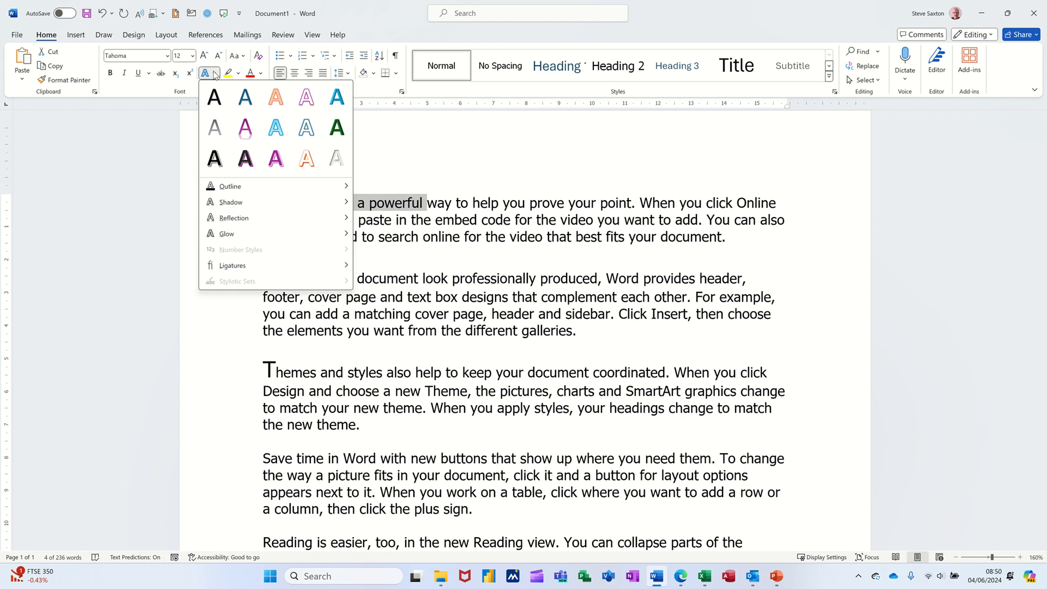
{"action": "left_click", "coordinate": [306, 129]}
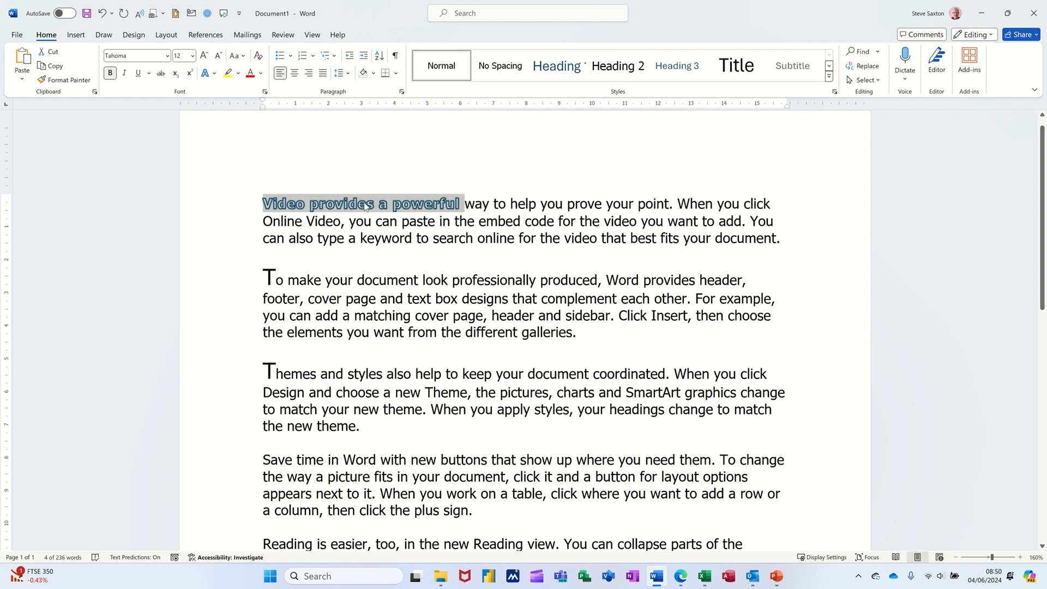
- Add the outer shadow preset offset straight downward to the opening words of the first paragraph
{"action": "left_click", "coordinate": [214, 73]}
{"action": "mouse_move", "coordinate": [258, 189]}
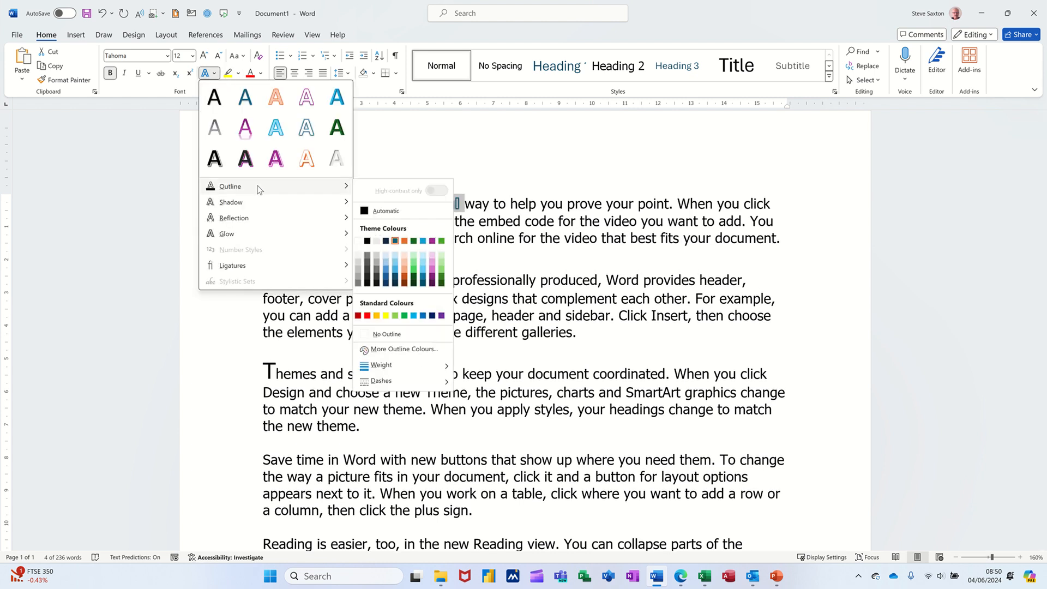
{"action": "mouse_move", "coordinate": [291, 204]}
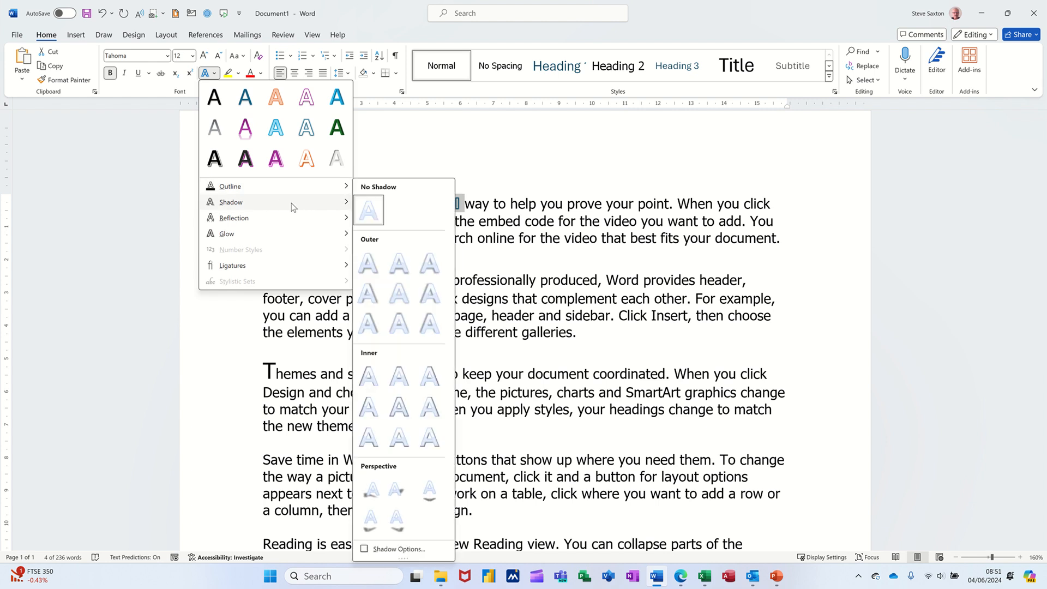
{"action": "left_click", "coordinate": [397, 266]}
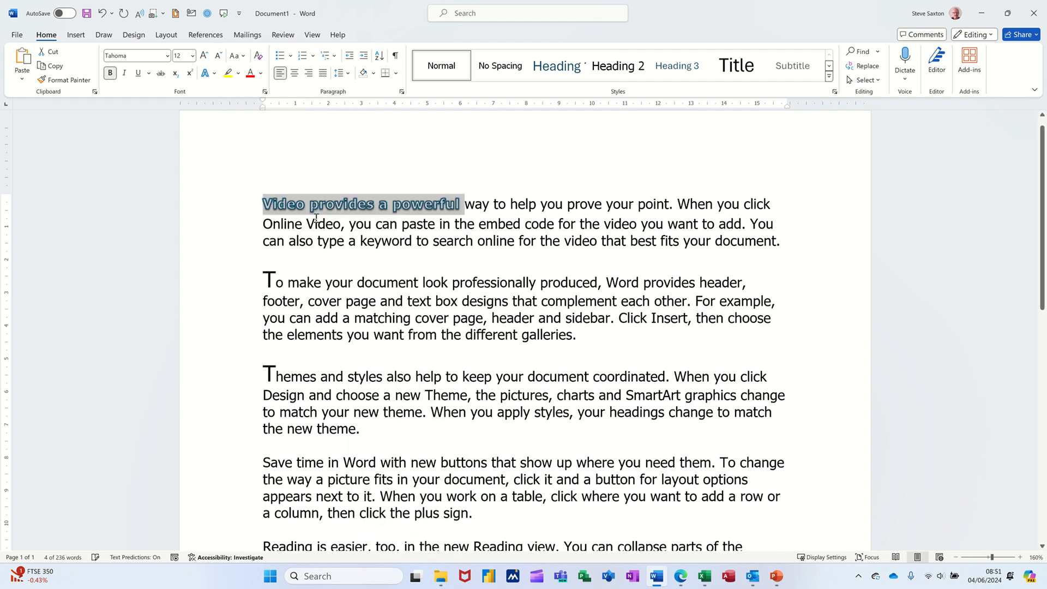
- Set the shadow colour of the opening words to standard red through the detailed shadow options, and deselect the text
{"action": "left_click", "coordinate": [217, 75]}
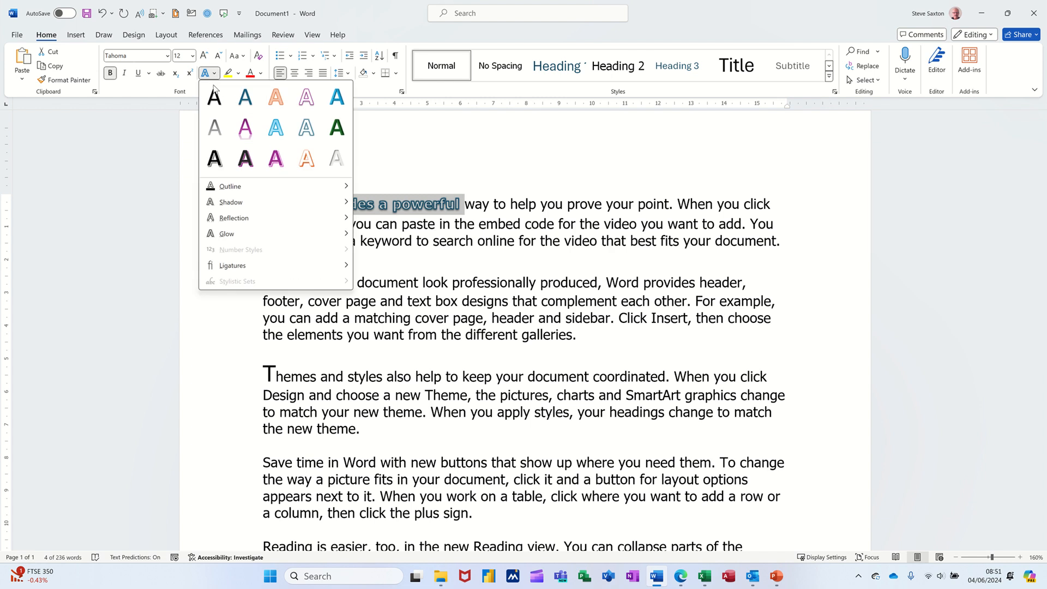
{"action": "mouse_move", "coordinate": [267, 202]}
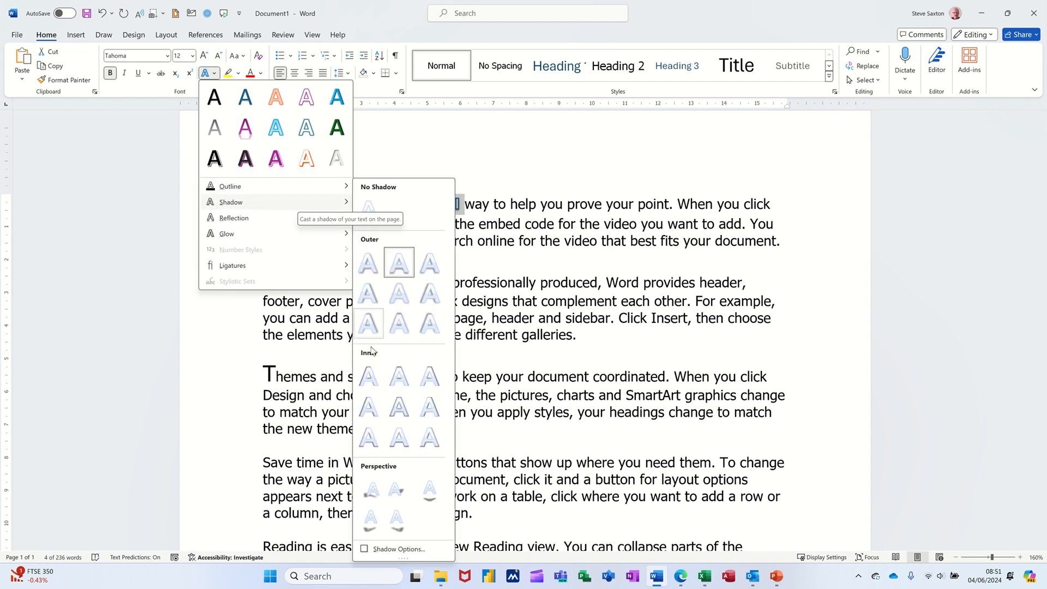
{"action": "left_click", "coordinate": [398, 550]}
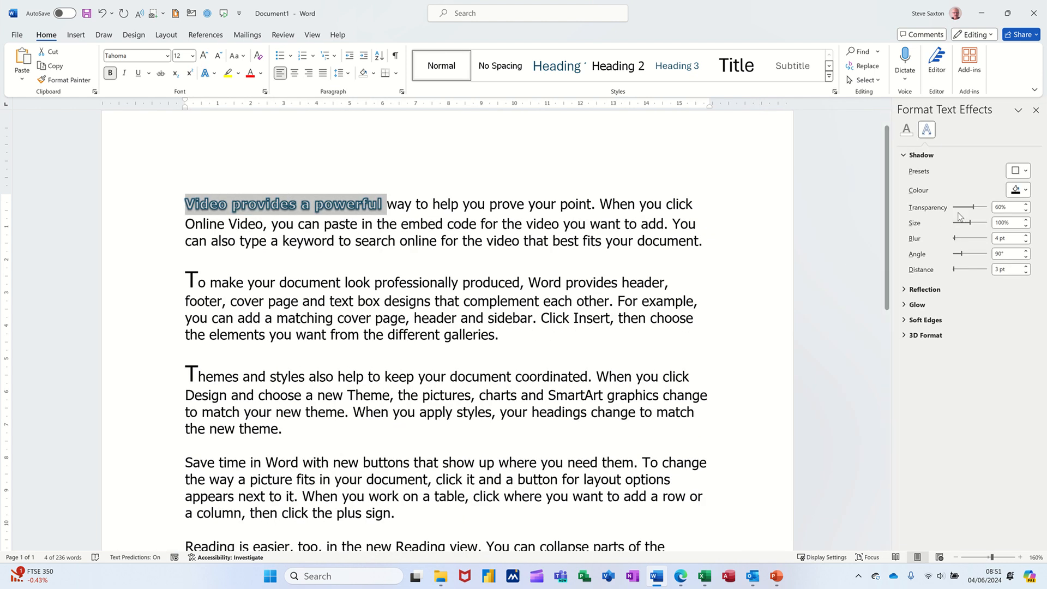
{"action": "left_click", "coordinate": [1026, 190]}
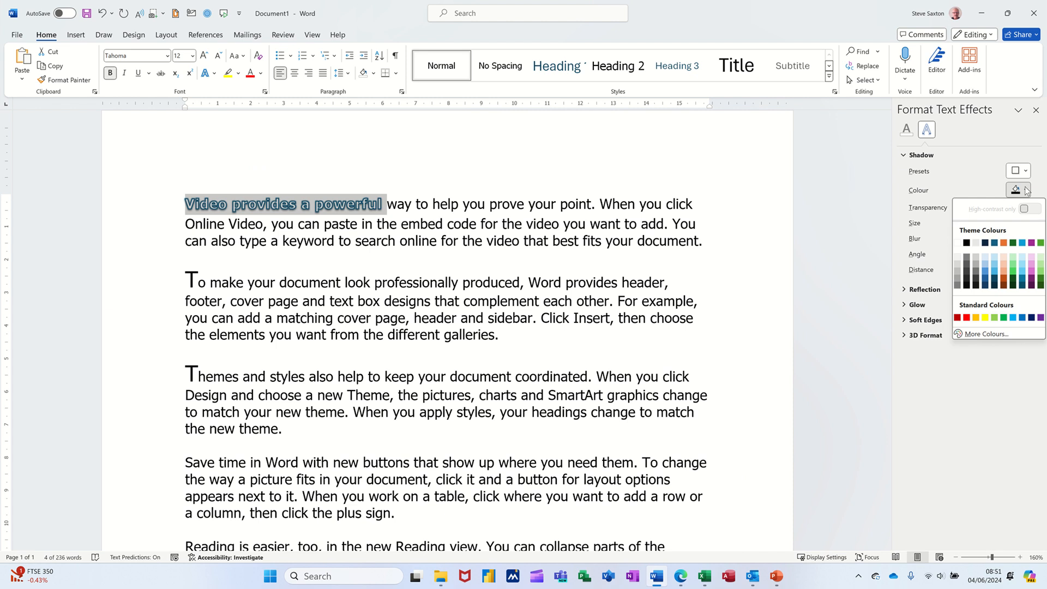
{"action": "left_click", "coordinate": [967, 318]}
{"action": "left_click", "coordinate": [296, 238]}
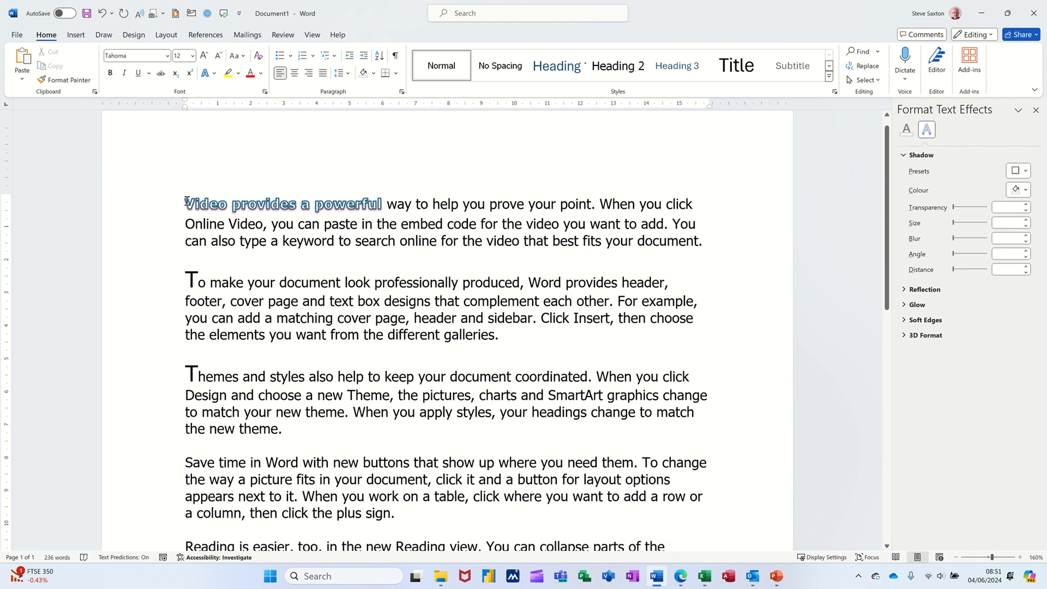
- Set the solid text fill of the opening words "Video provides a powerful" to a green theme shade through the detailed font text effects
{"action": "left_click_drag", "start_coordinate": [235, 201], "coordinate": [387, 204]}
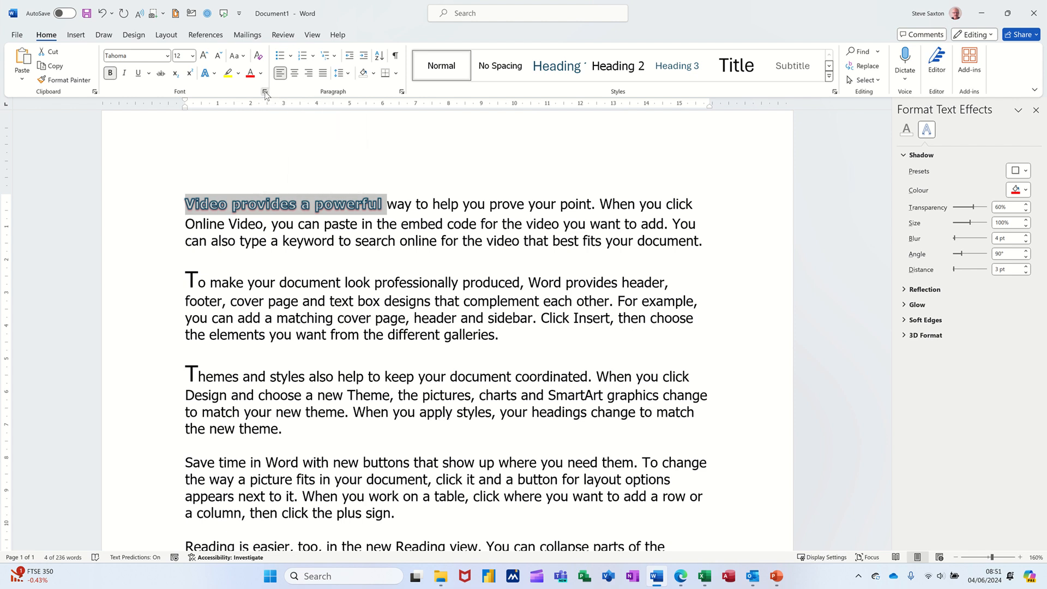
{"action": "left_click", "coordinate": [265, 93]}
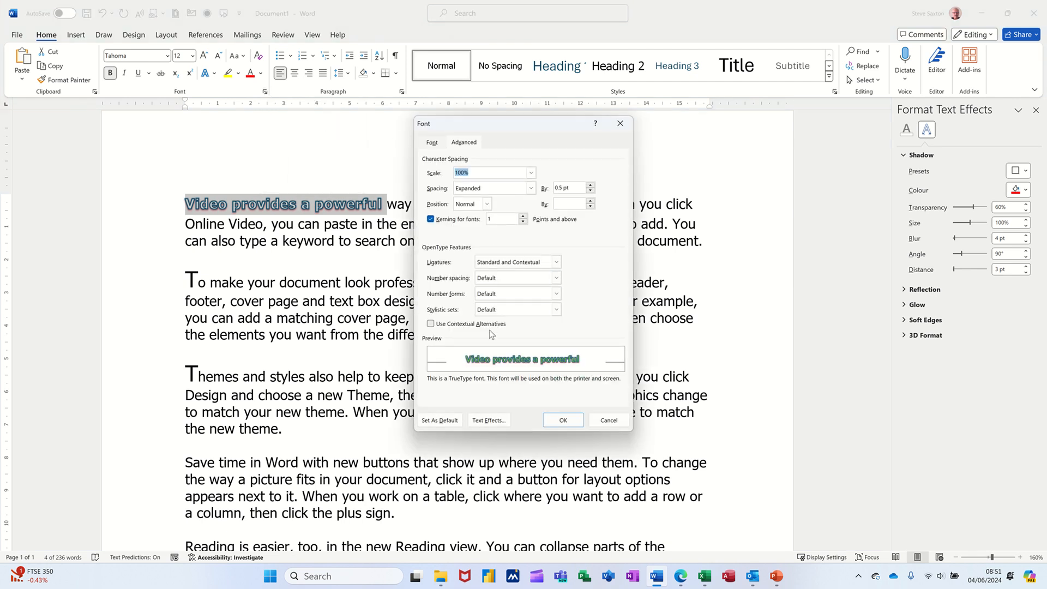
{"action": "left_click", "coordinate": [485, 423]}
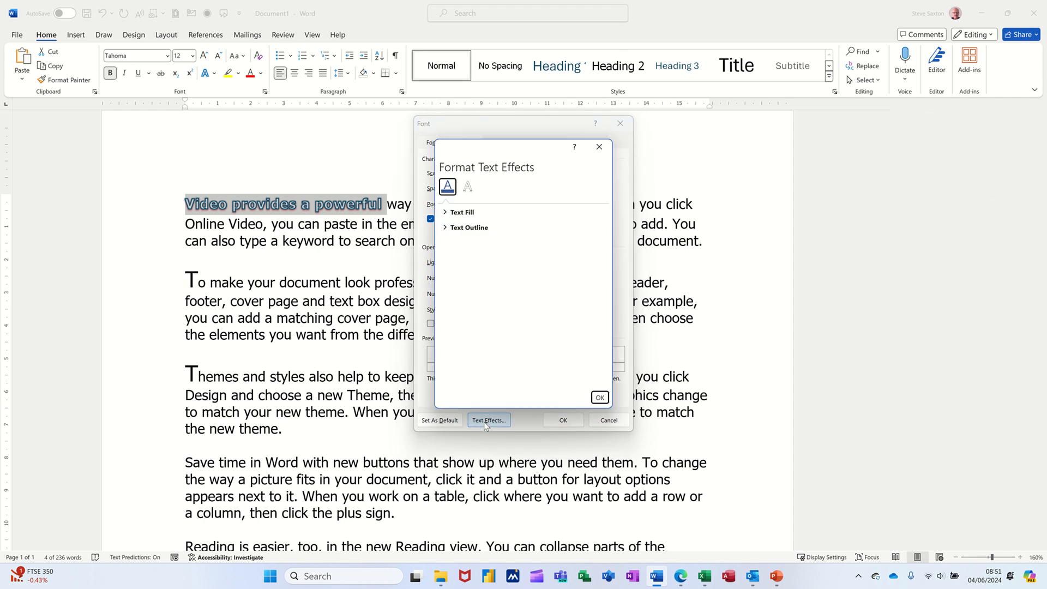
{"action": "left_click", "coordinate": [445, 213]}
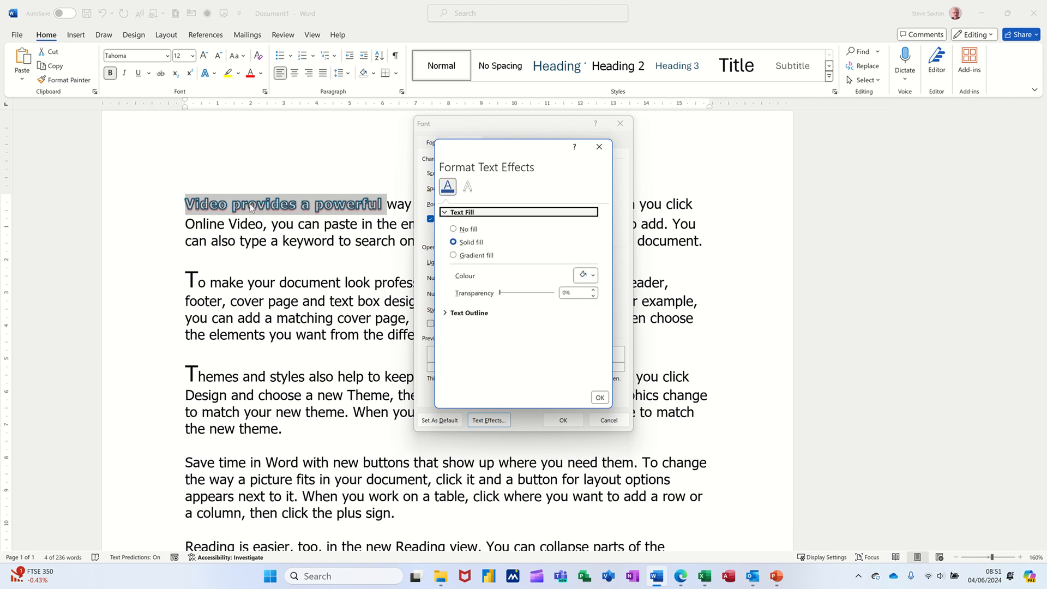
{"action": "left_click", "coordinate": [593, 275]}
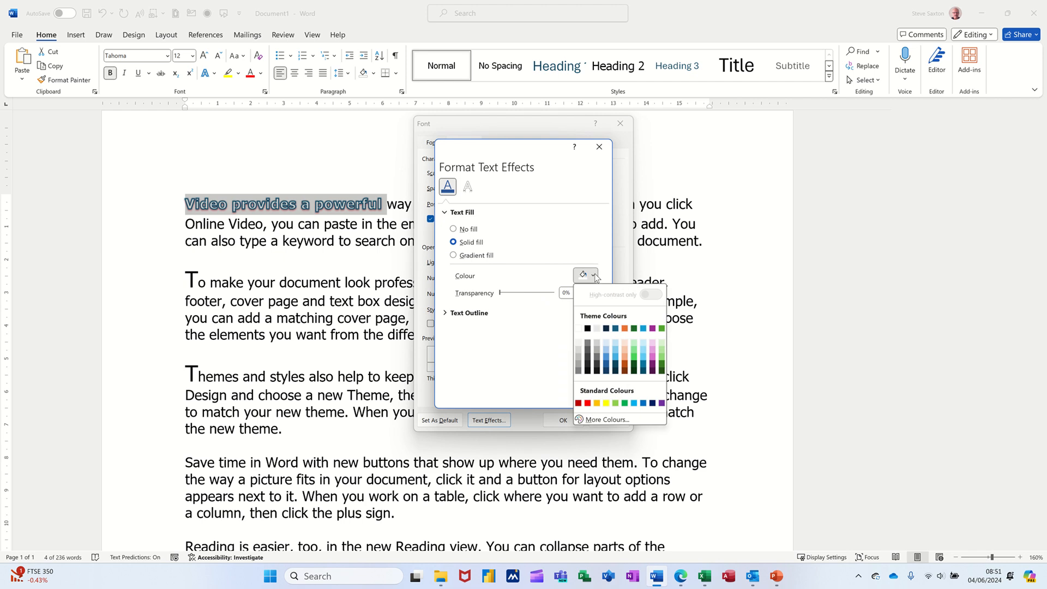
{"action": "left_click", "coordinate": [635, 358]}
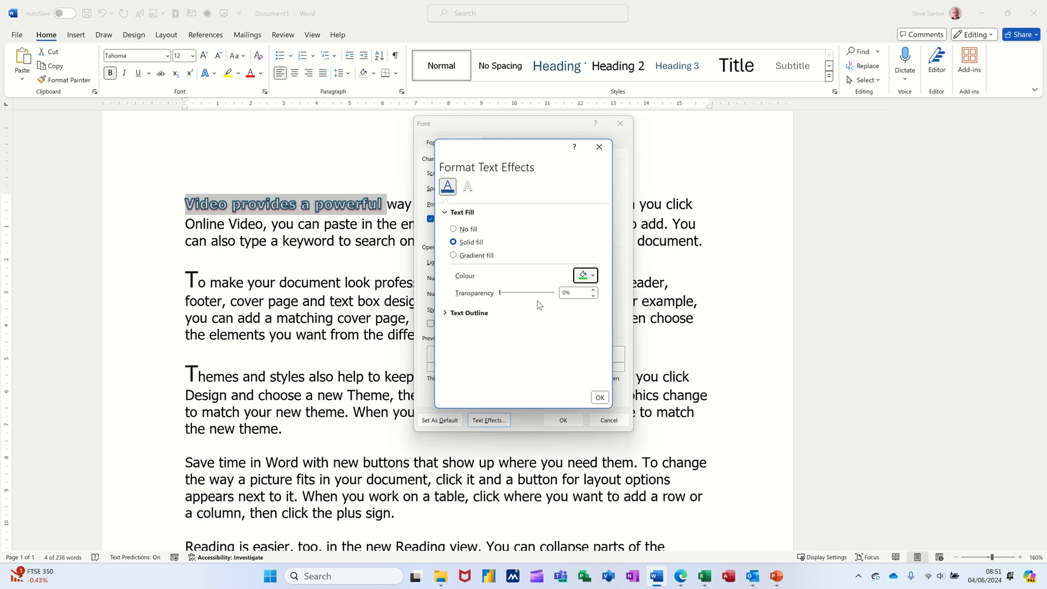
- Add the first reflection preset of the second row to the opening words, apply the font changes, and deselect the text
{"action": "left_click", "coordinate": [468, 187]}
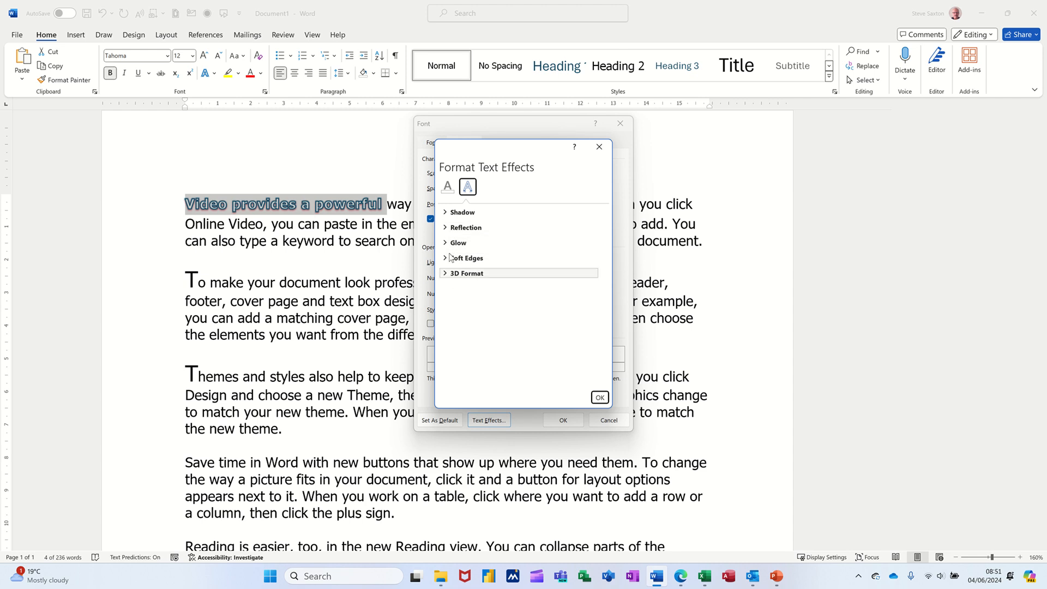
{"action": "left_click", "coordinate": [447, 228]}
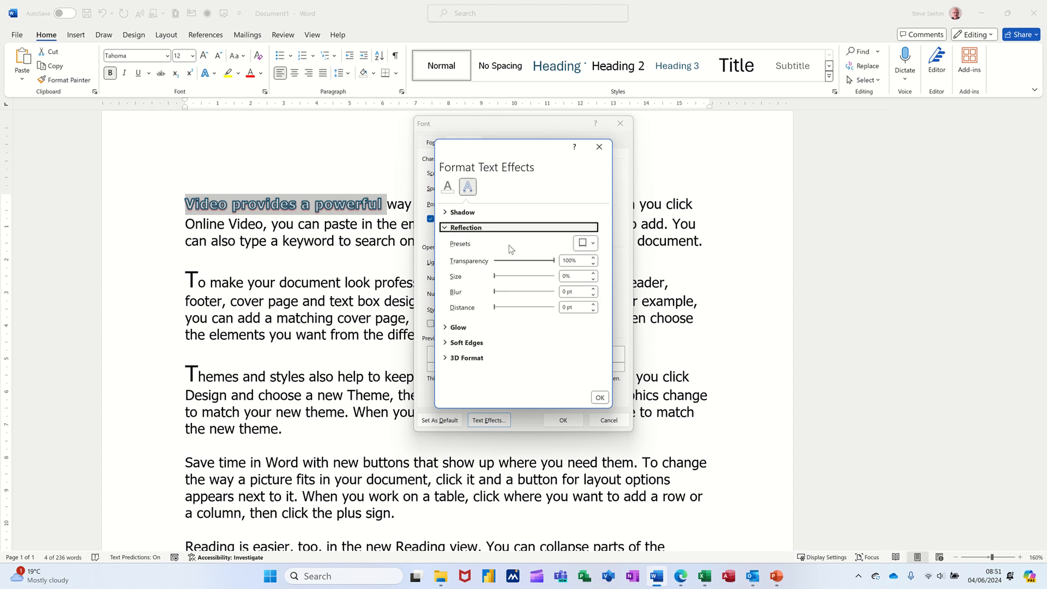
{"action": "left_click", "coordinate": [589, 245]}
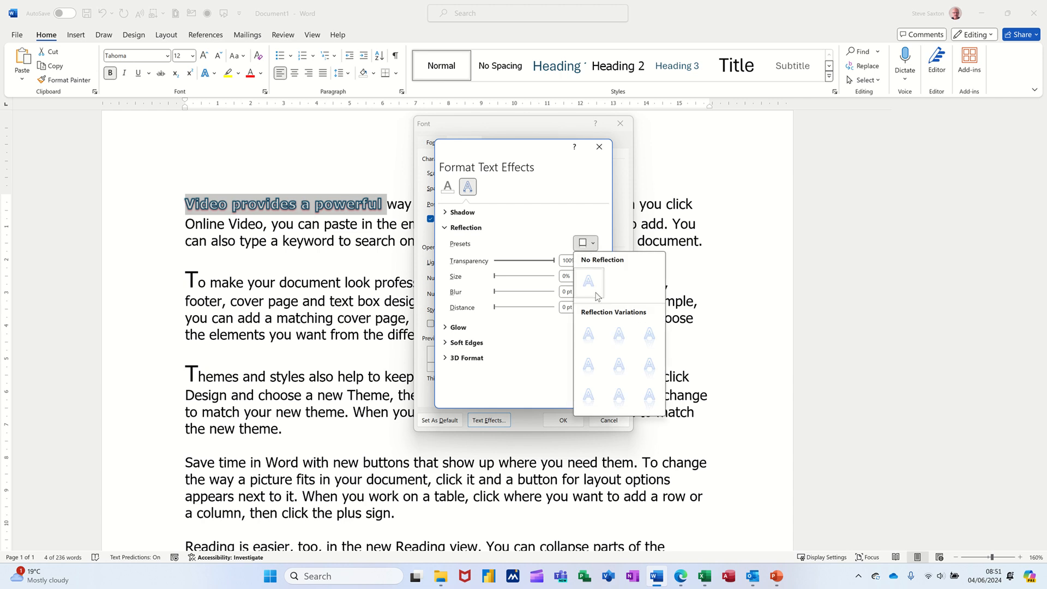
{"action": "left_click", "coordinate": [596, 356]}
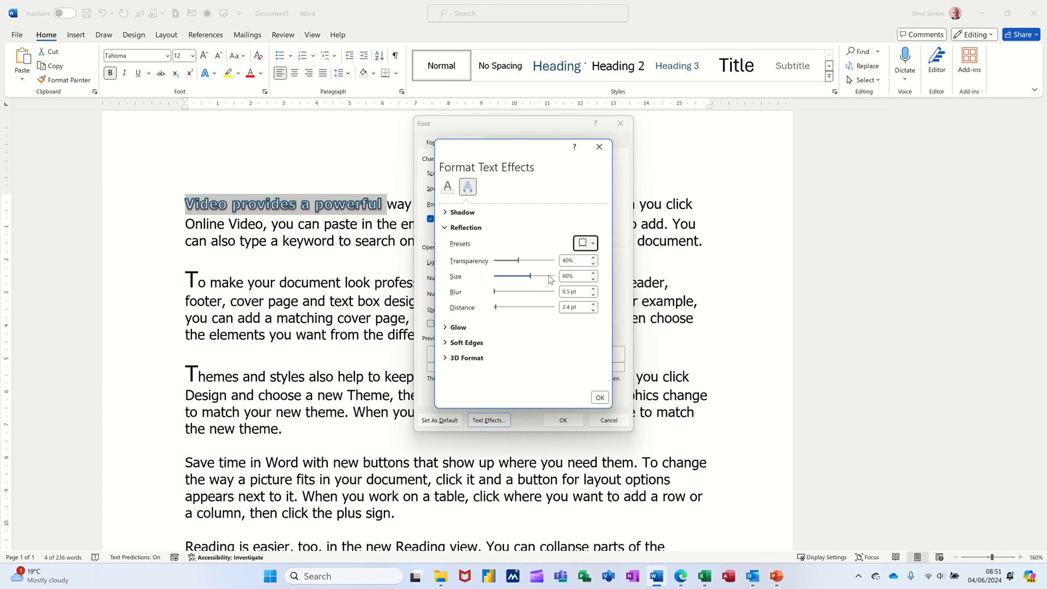
{"action": "left_click", "coordinate": [600, 397]}
{"action": "left_click", "coordinate": [563, 420]}
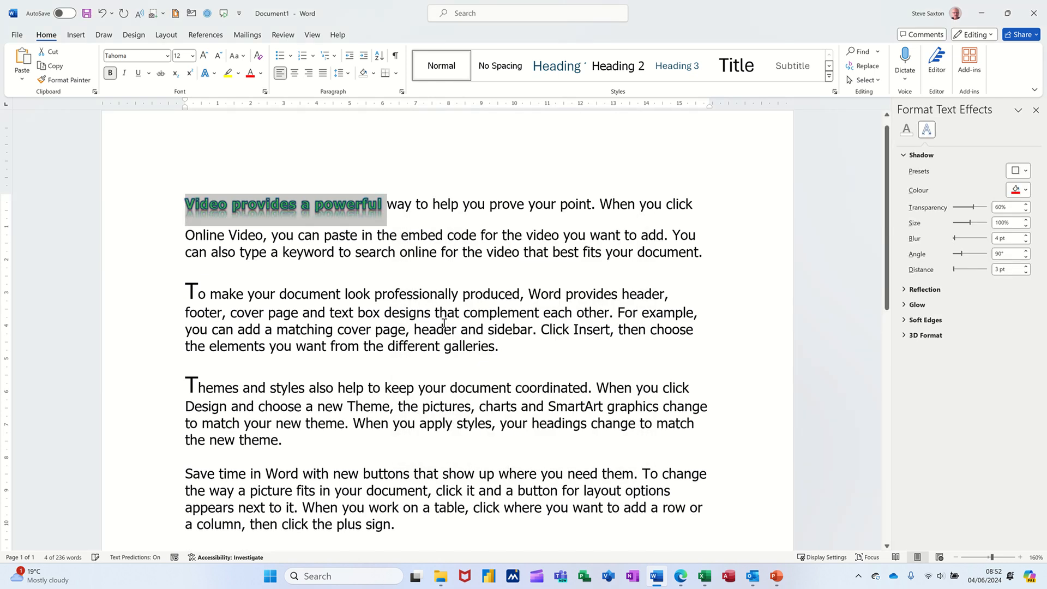
{"action": "left_click", "coordinate": [341, 267]}
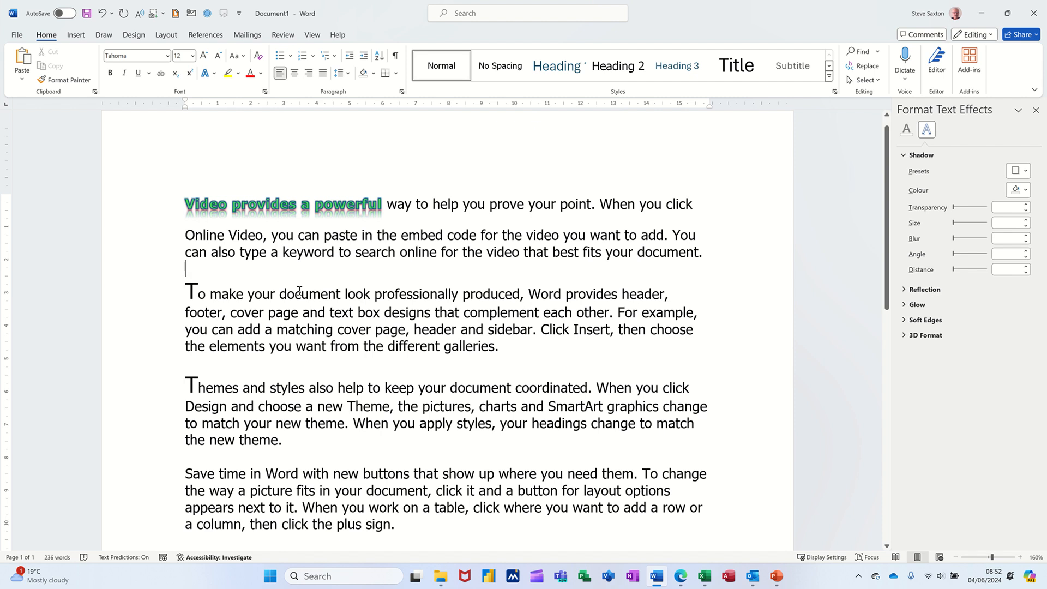
- Format the second paragraph, starting "To make your document", as hidden text, and switch the formatting marks on and off to check it
{"action": "double_click", "coordinate": [148, 310]}
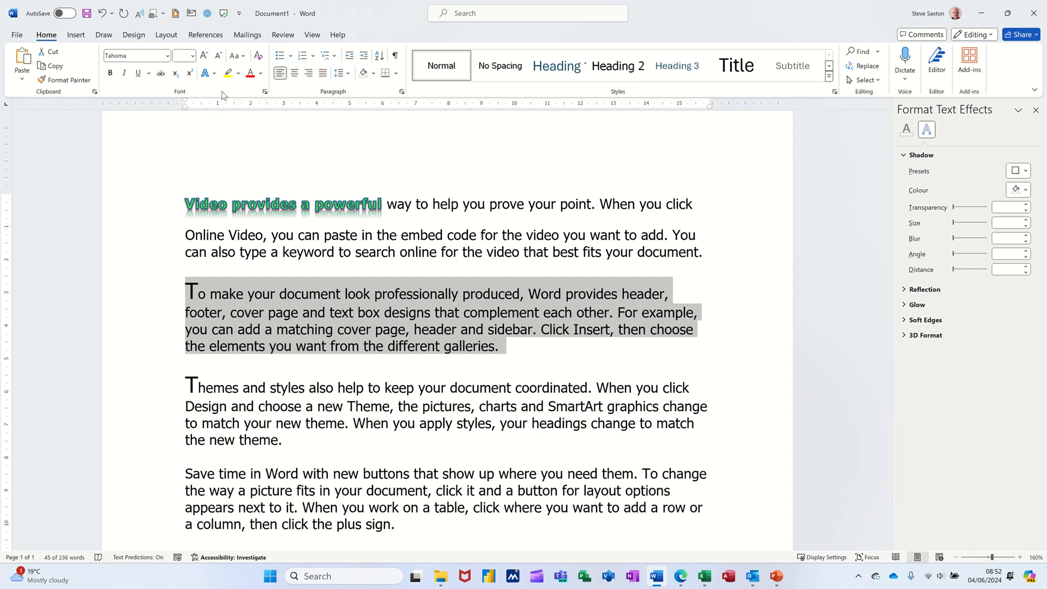
{"action": "left_click", "coordinate": [265, 94]}
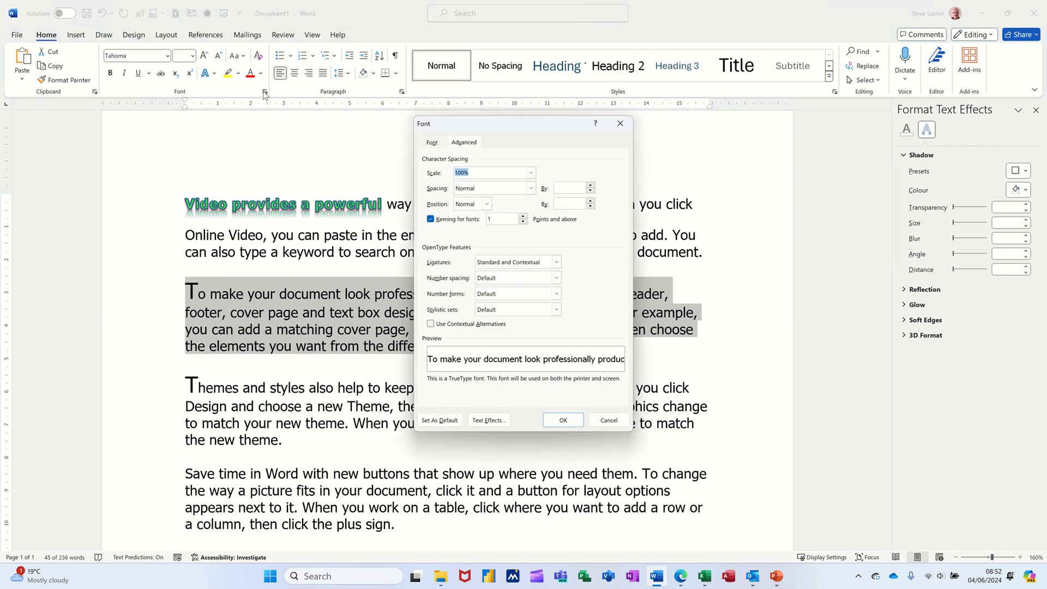
{"action": "left_click", "coordinate": [432, 143]}
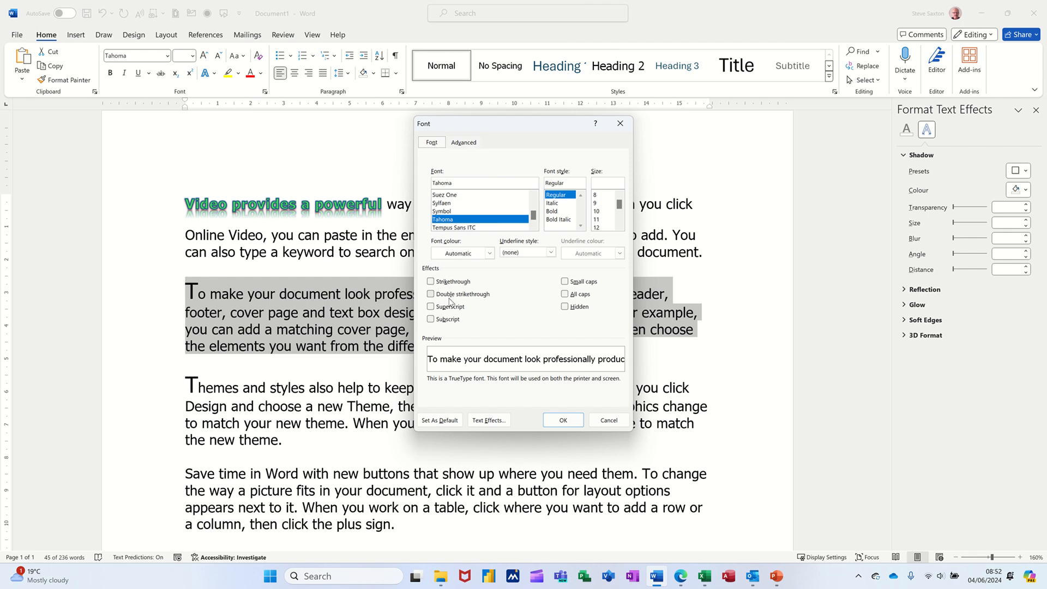
{"action": "left_click", "coordinate": [567, 309]}
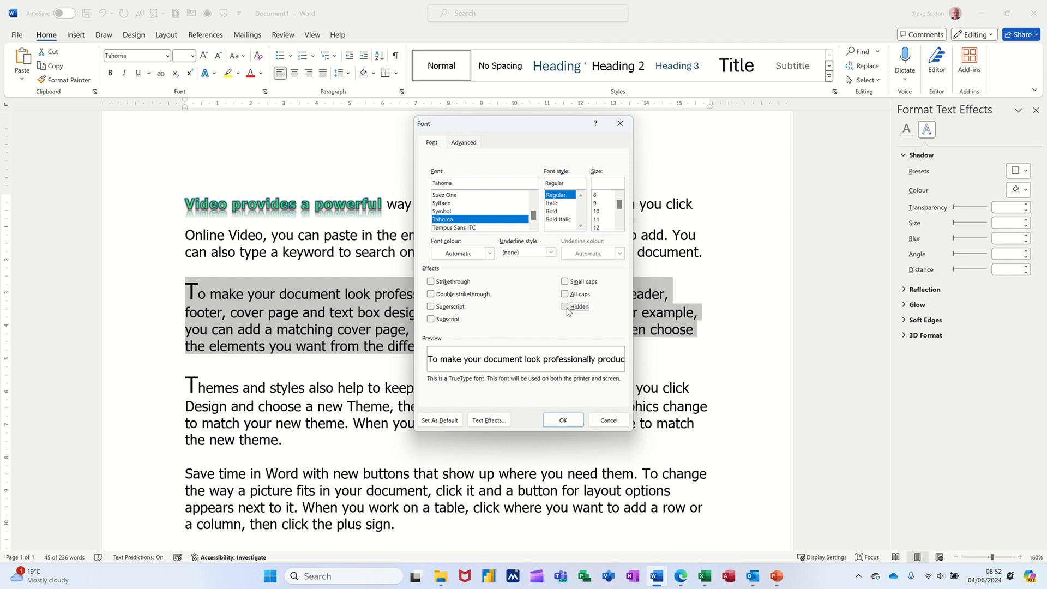
{"action": "left_click", "coordinate": [562, 421]}
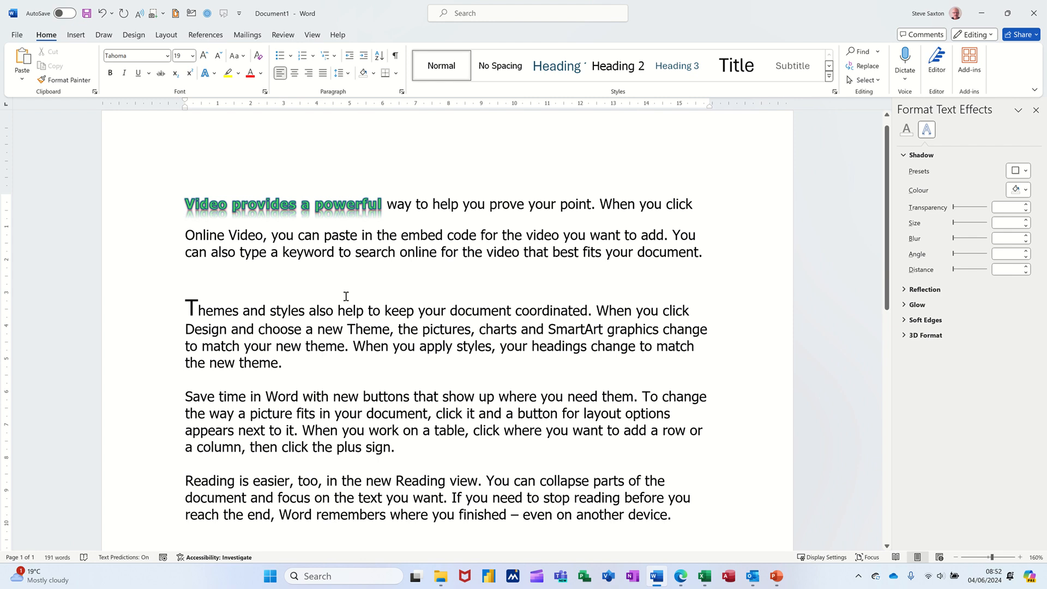
{"action": "left_click", "coordinate": [397, 56]}
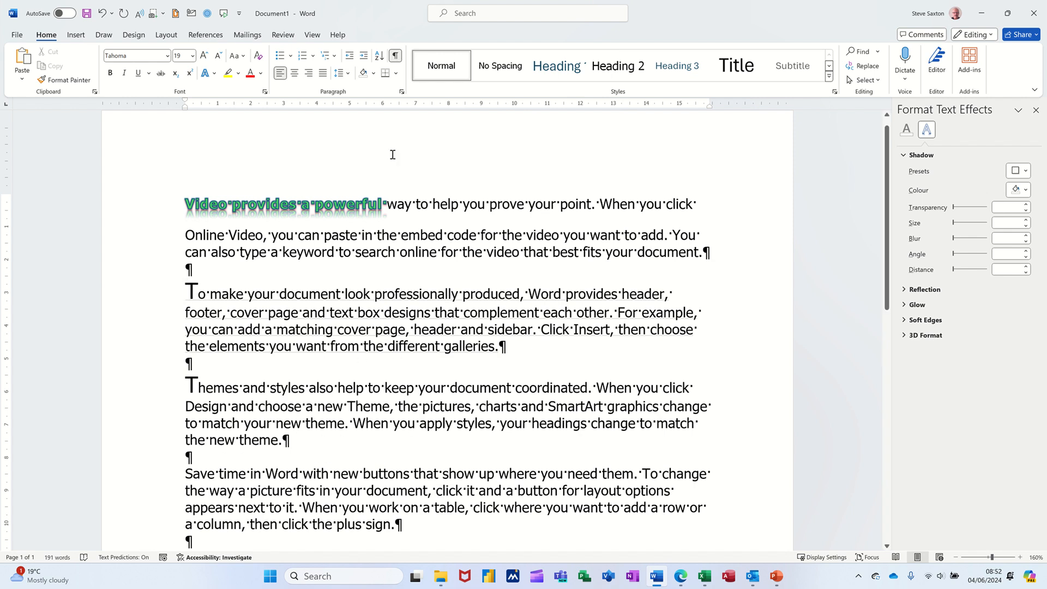
{"action": "left_click", "coordinate": [397, 57]}
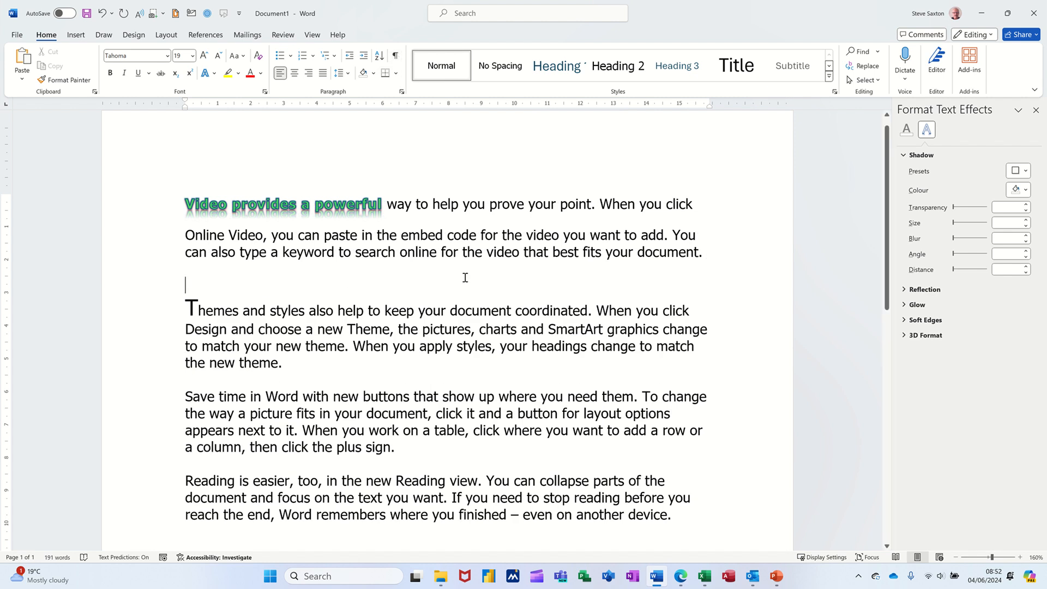
- Create a new blank document and insert a table with three columns and three rows
{"action": "key", "text": "ctrl+n"}
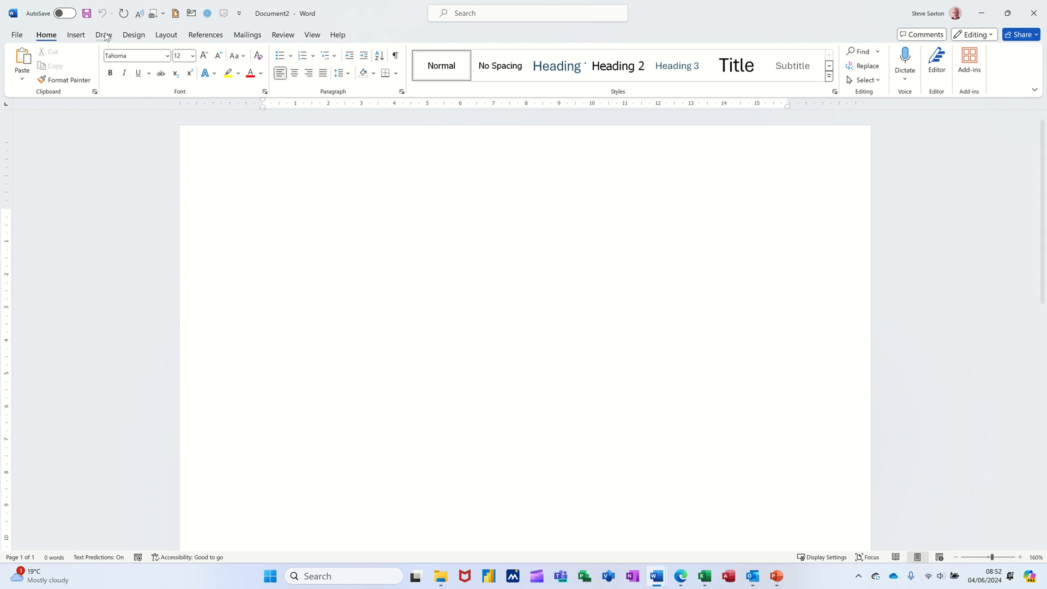
{"action": "left_click", "coordinate": [76, 35]}
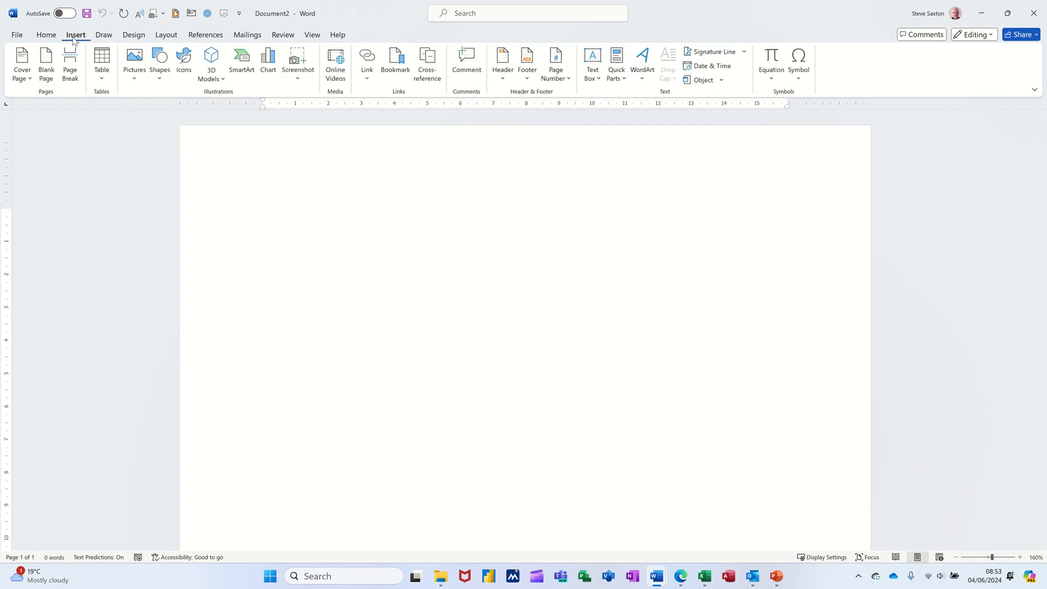
{"action": "left_click", "coordinate": [100, 75]}
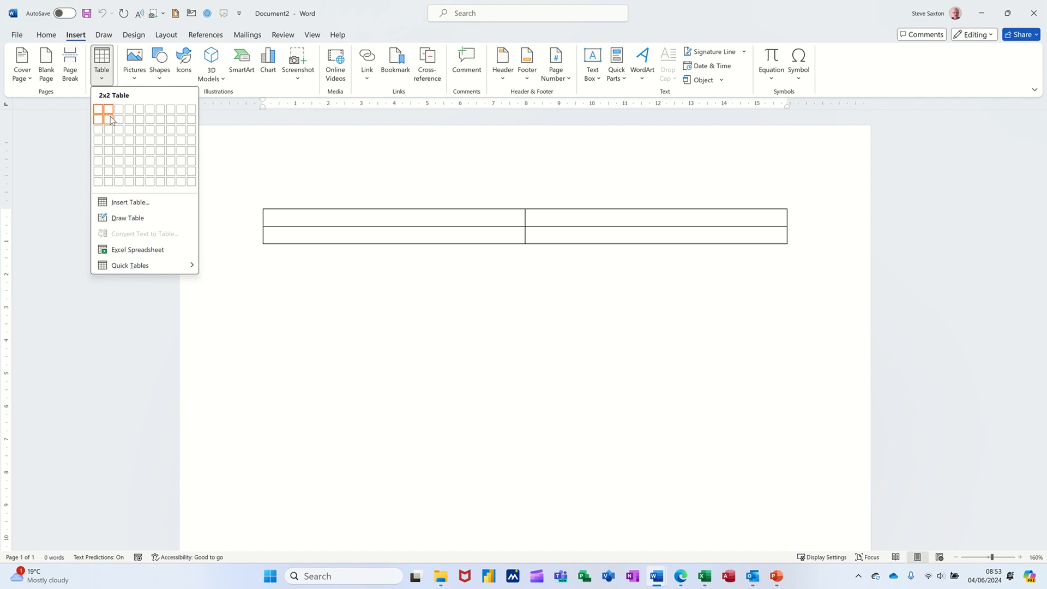
{"action": "left_click", "coordinate": [119, 131]}
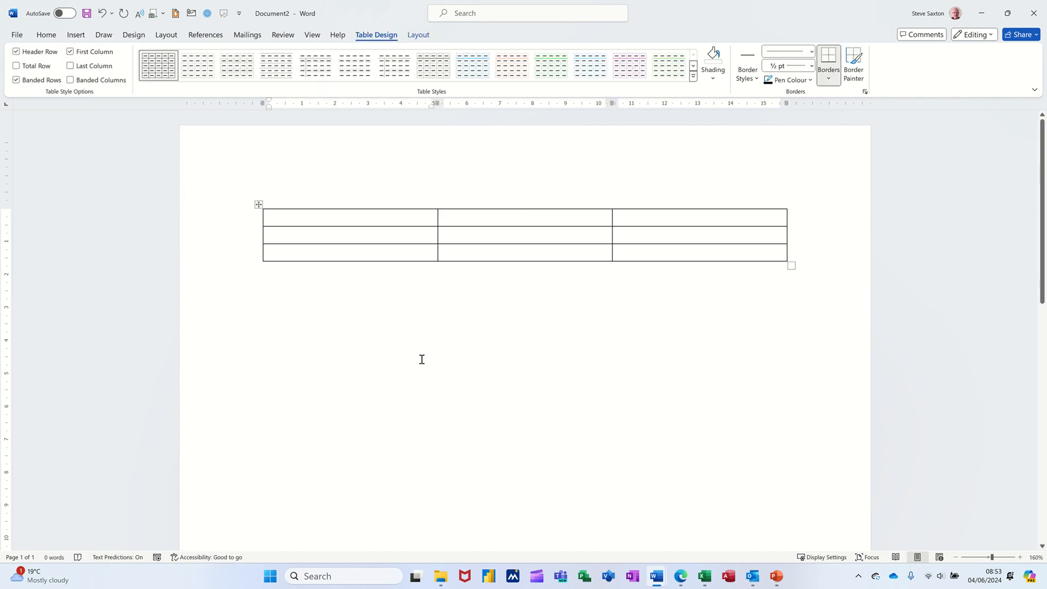
- Enter the headings Name, Dept and Instruction across the table's first row
{"action": "type", "text": "Nam"}
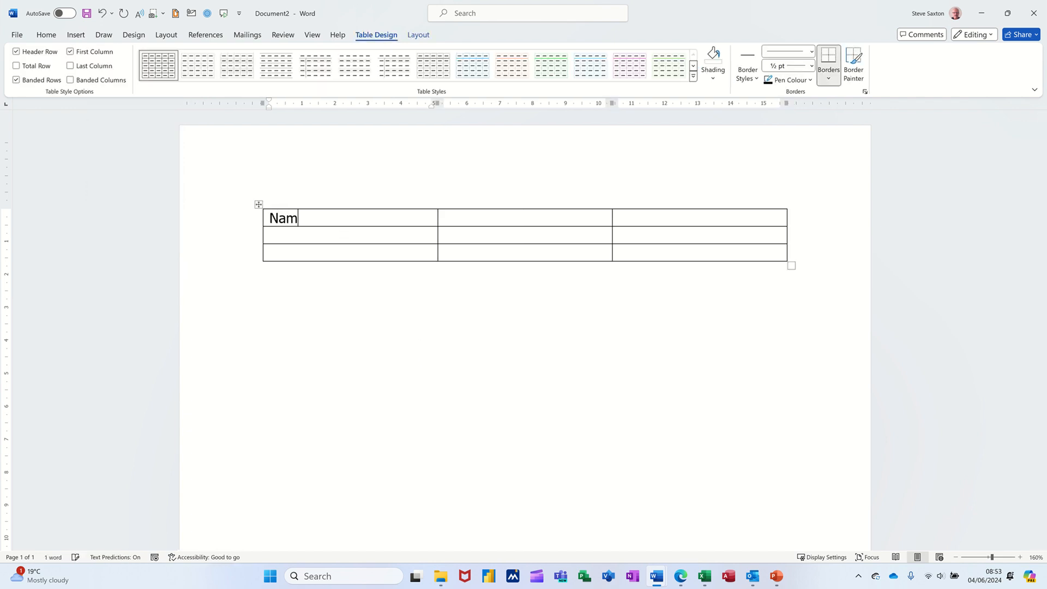
{"action": "type", "text": "e"}
{"action": "key", "text": "Tab"}
{"action": "type", "text": "Dept"}
{"action": "key", "text": "Tab"}
{"action": "type", "text": "Ins"}
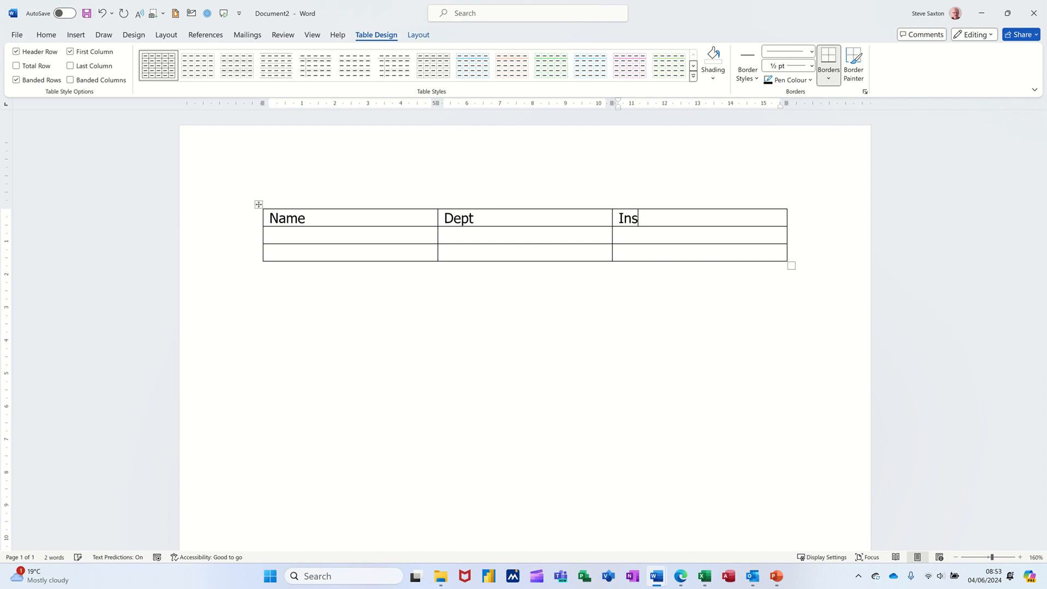
{"action": "type", "text": "truction"}
- Enter "Surname only, mobile only" in the cell below the Instruction heading
{"action": "left_click", "coordinate": [345, 240]}
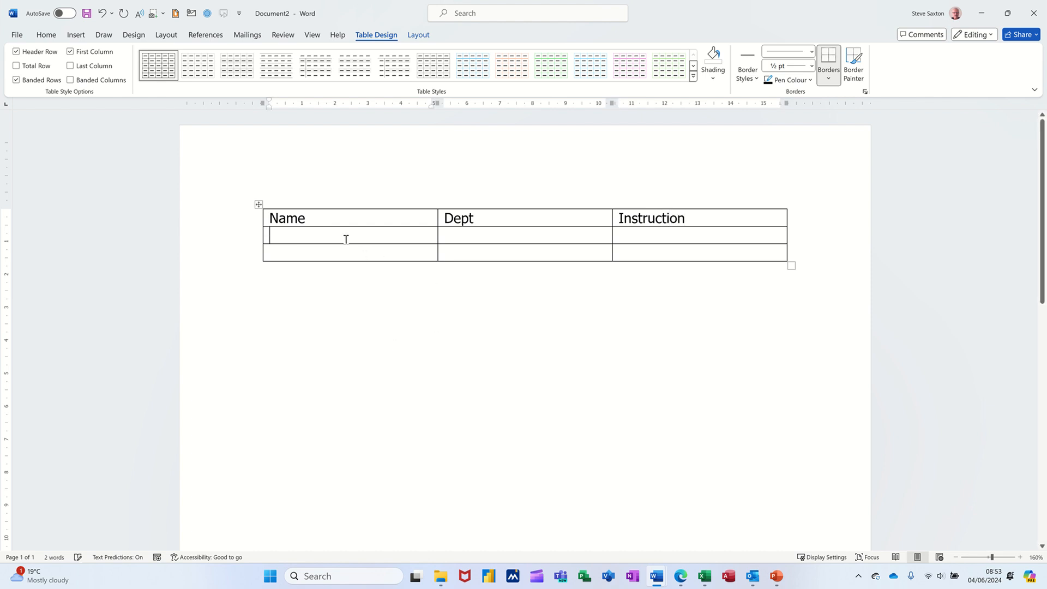
{"action": "left_click", "coordinate": [629, 238]}
{"action": "type", "text": "Surnam"}
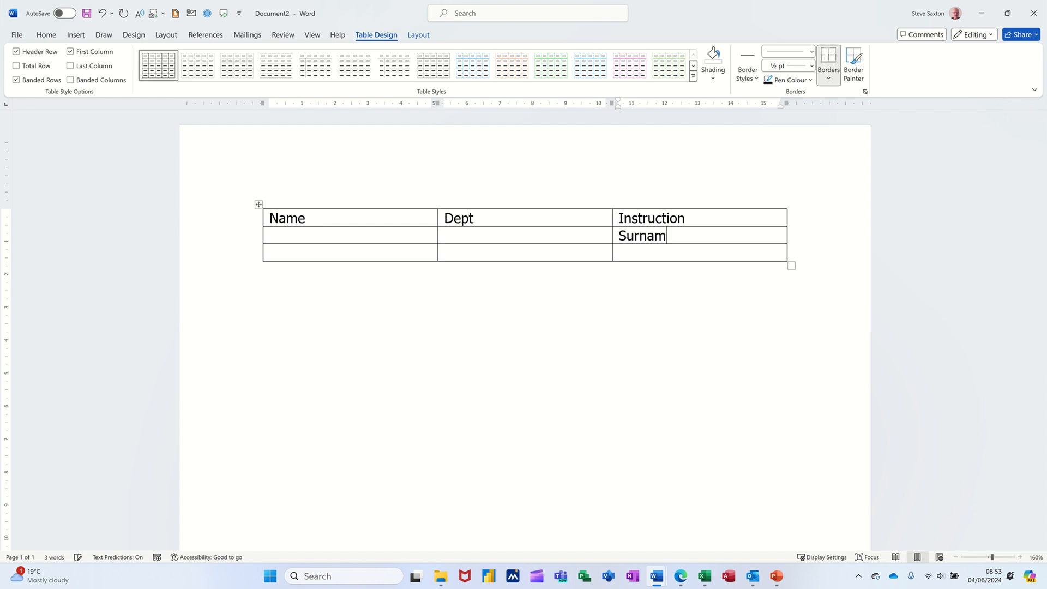
{"action": "type", "text": "e only, mobile"}
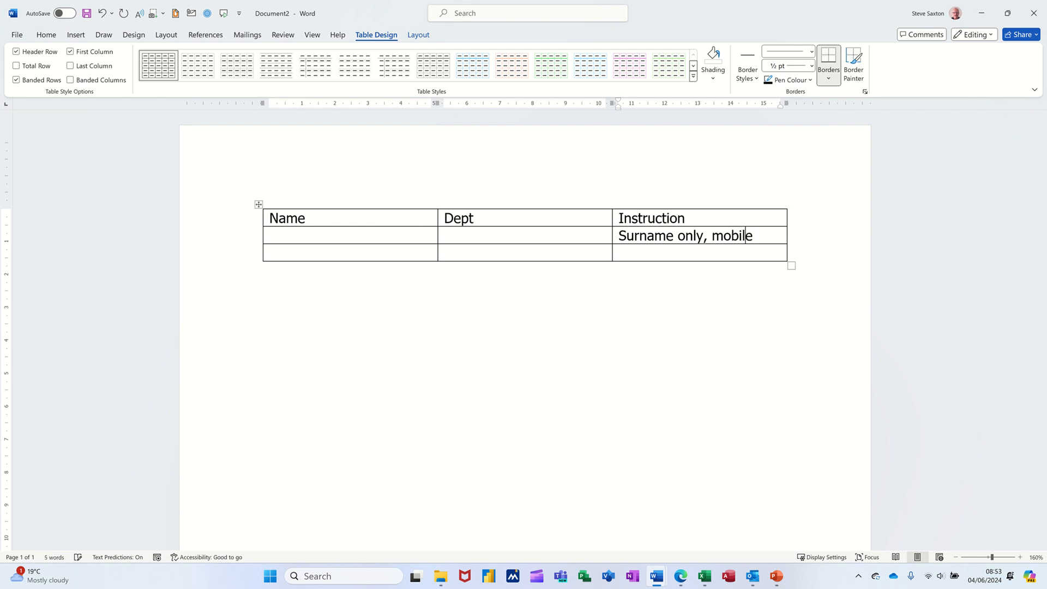
{"action": "type", "text": " only"}
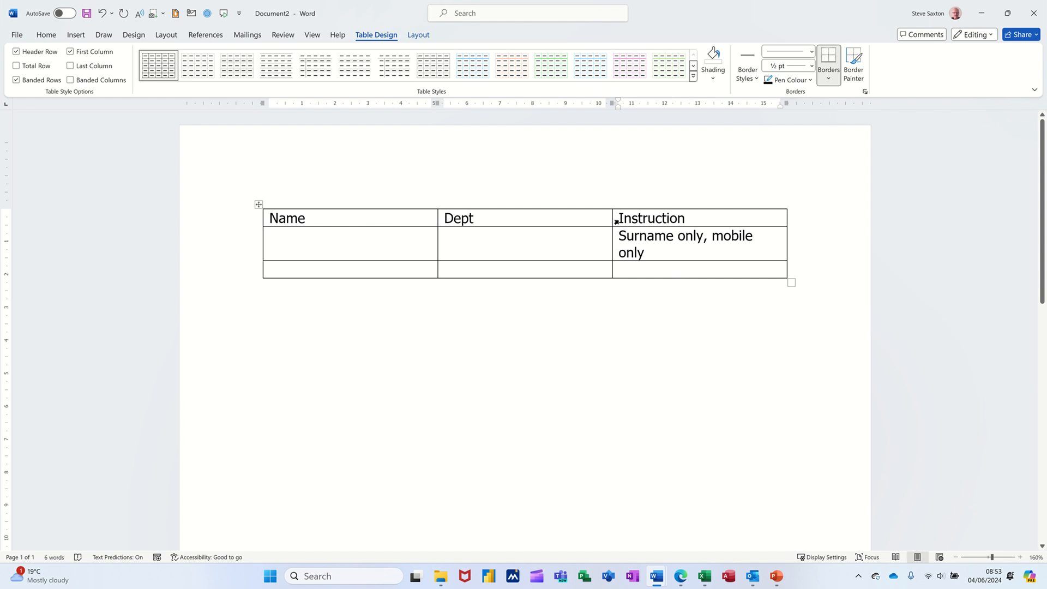
- Format the Instruction heading and the instruction text below it as hidden text
{"action": "left_click_drag", "start_coordinate": [617, 222], "coordinate": [656, 238]}
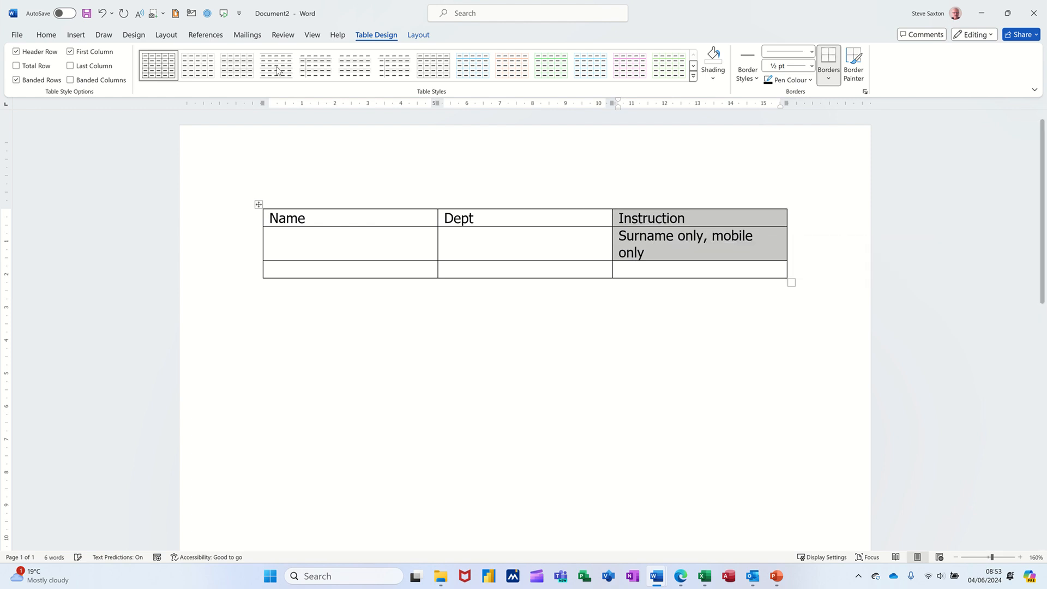
{"action": "left_click", "coordinate": [47, 35]}
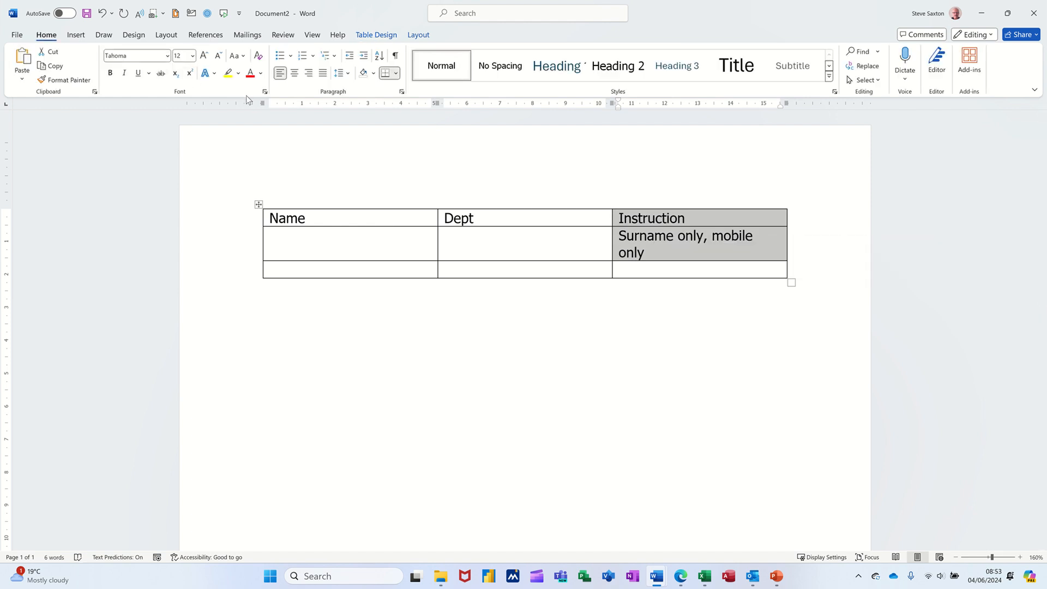
{"action": "left_click", "coordinate": [266, 92]}
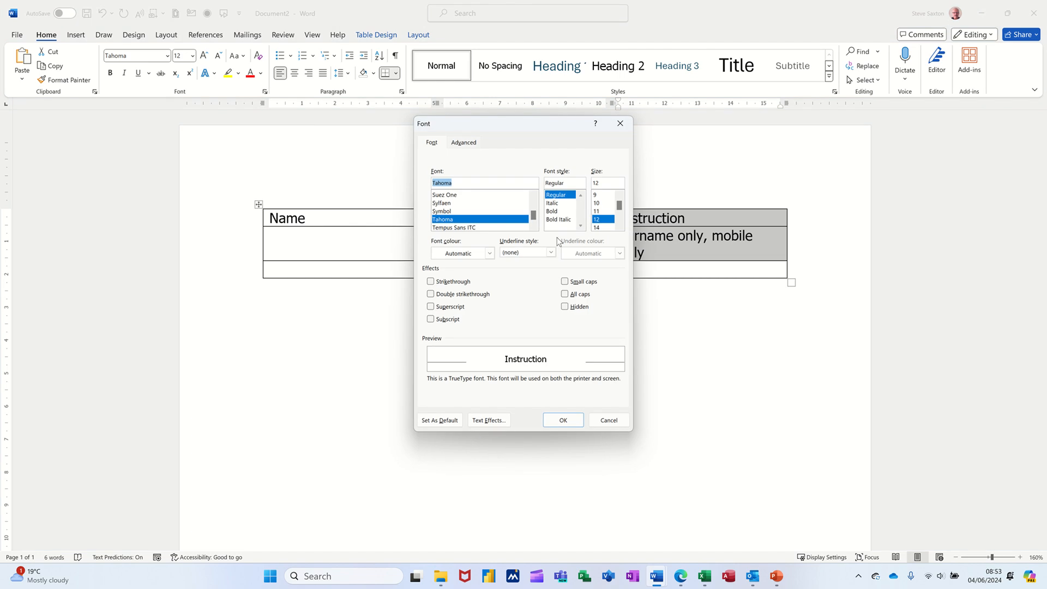
{"action": "left_click", "coordinate": [570, 307]}
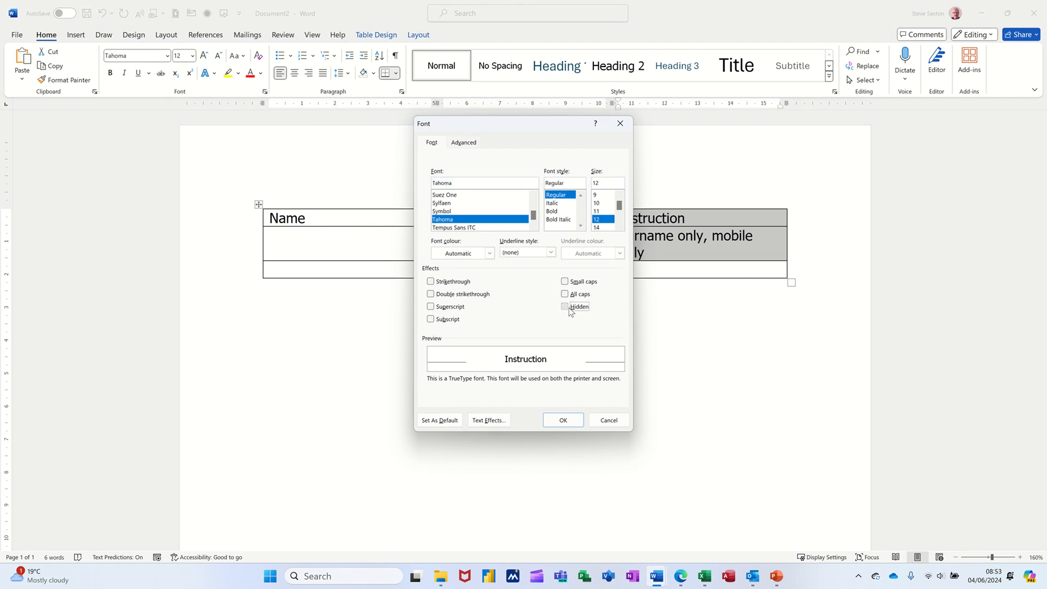
{"action": "left_click", "coordinate": [561, 420]}
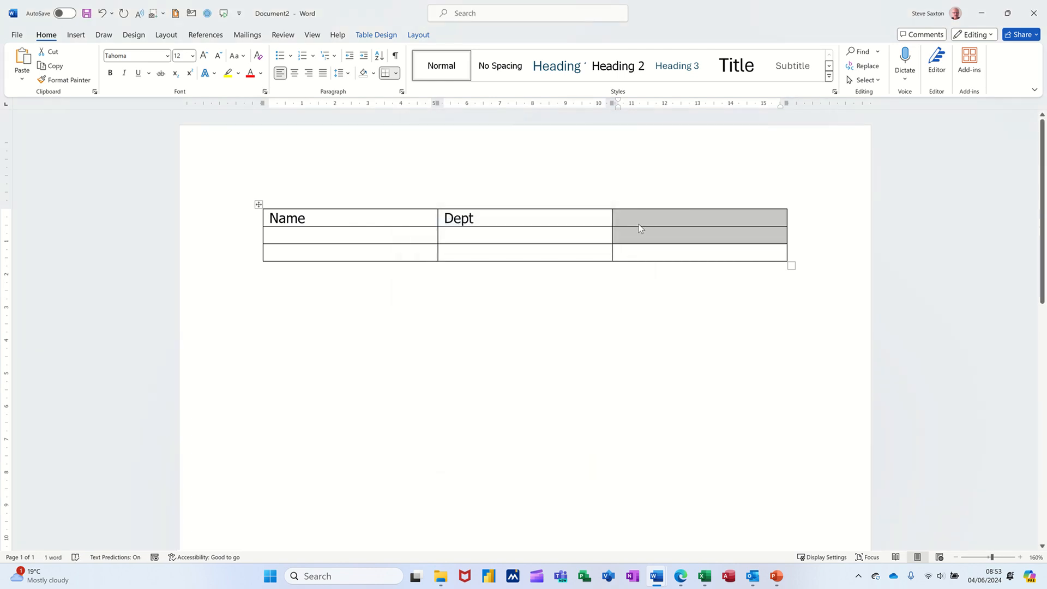
- Remove all borders from the table's third column
{"action": "left_click", "coordinate": [641, 203]}
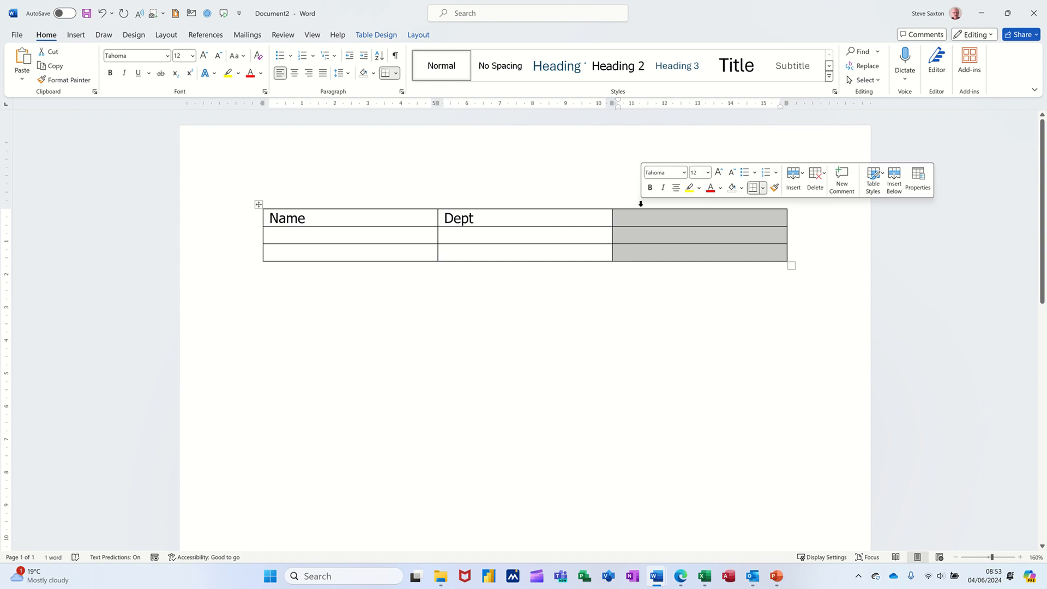
{"action": "left_click", "coordinate": [397, 75]}
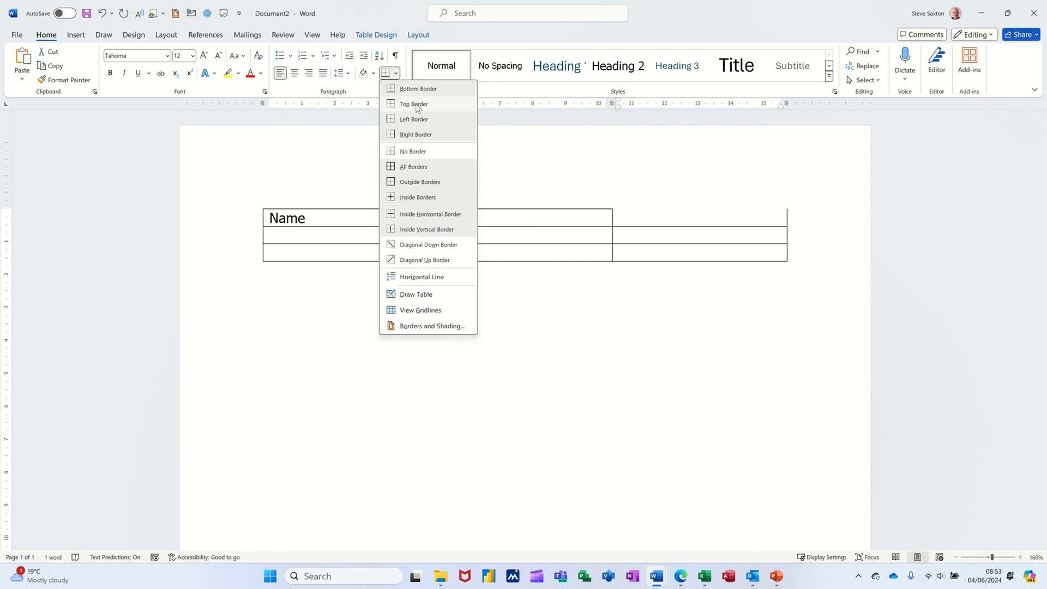
{"action": "left_click", "coordinate": [439, 157]}
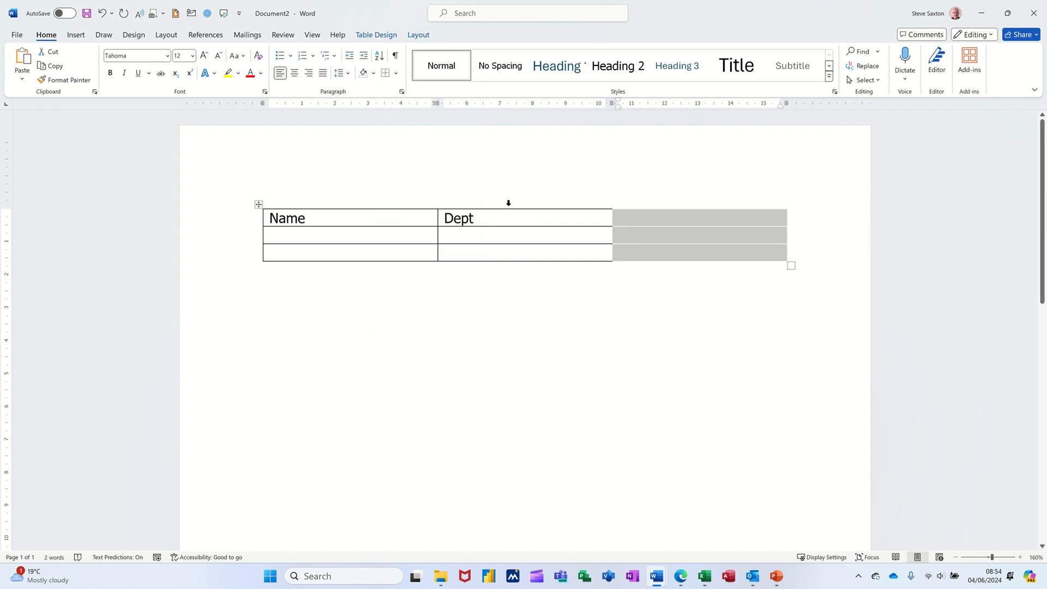
- Add a right border to the Dept column and place the cursor in the borderless column's first cell
{"action": "left_click", "coordinate": [508, 203]}
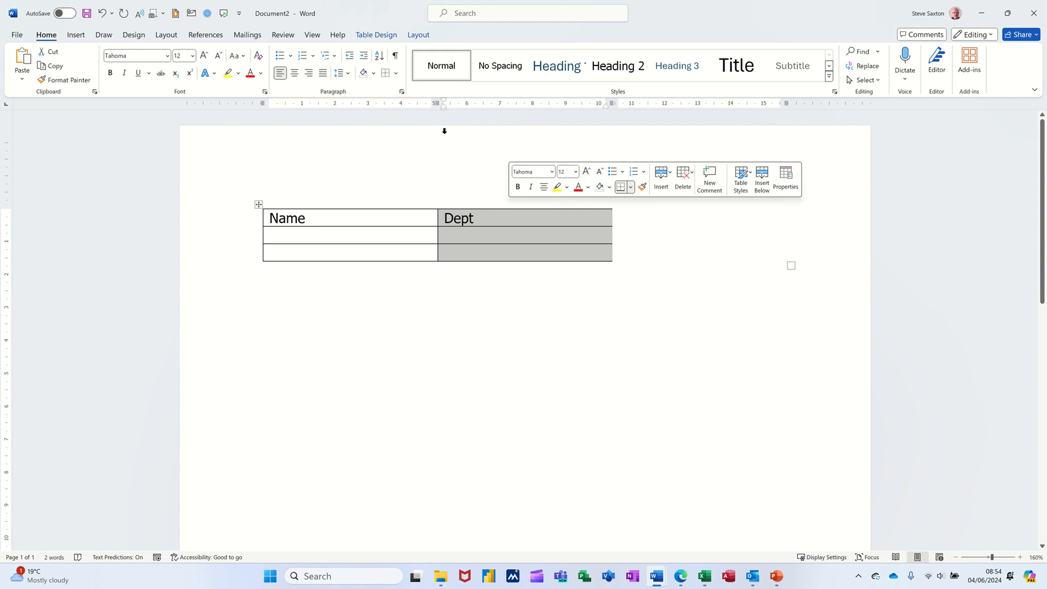
{"action": "left_click", "coordinate": [397, 73]}
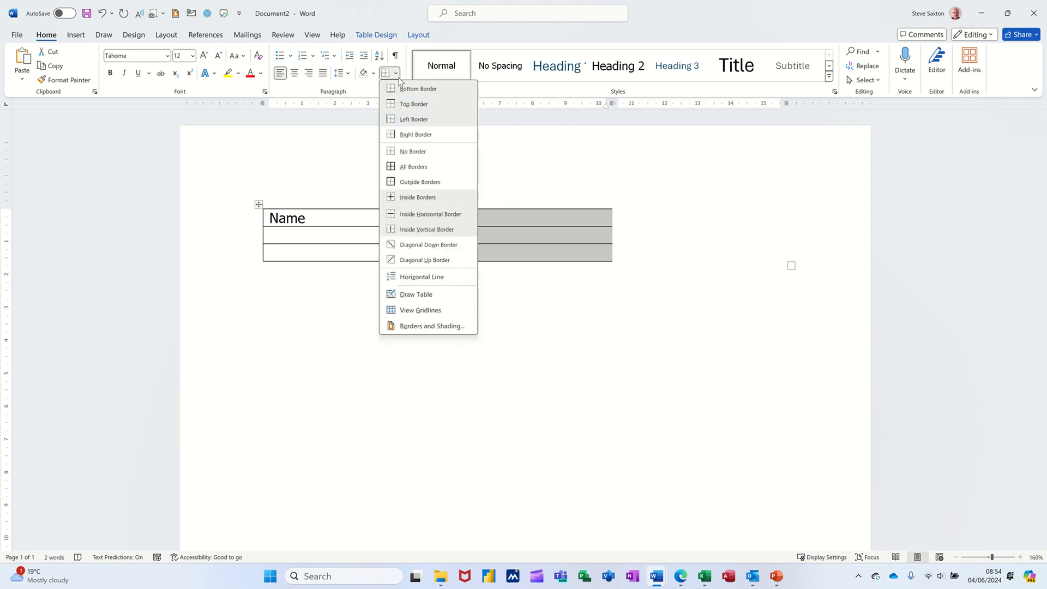
{"action": "left_click", "coordinate": [424, 136]}
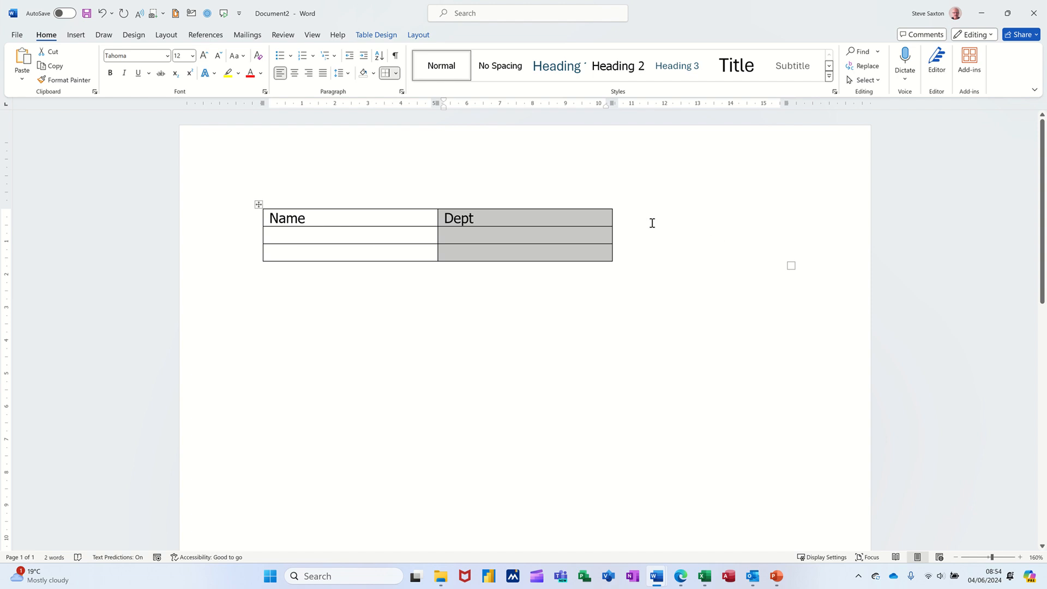
{"action": "left_click", "coordinate": [683, 216]}
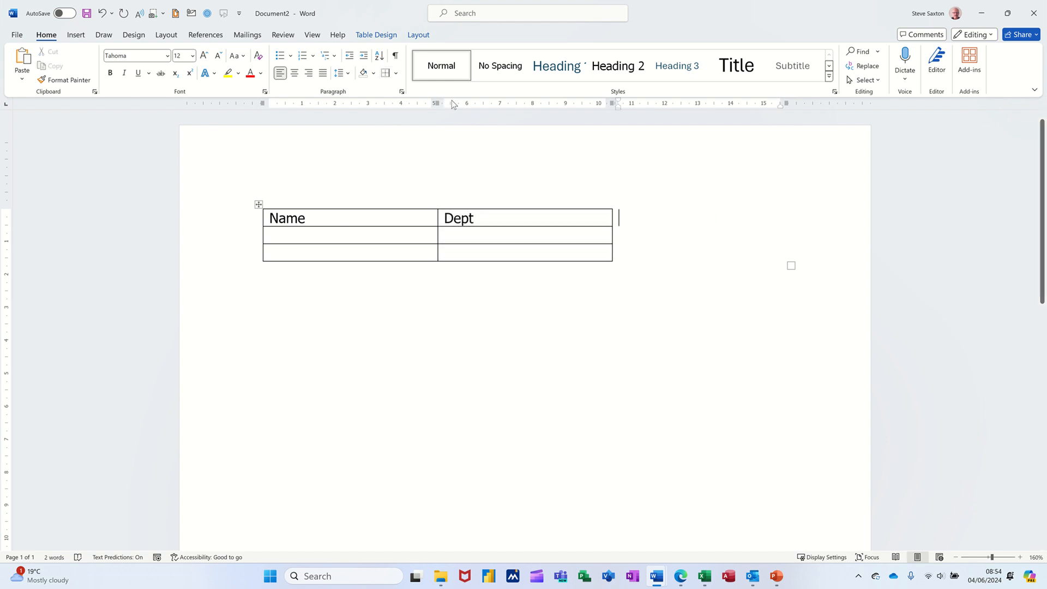
- Check the hidden table text with formatting marks shown and hidden, and in the print preview
{"action": "left_click", "coordinate": [396, 56]}
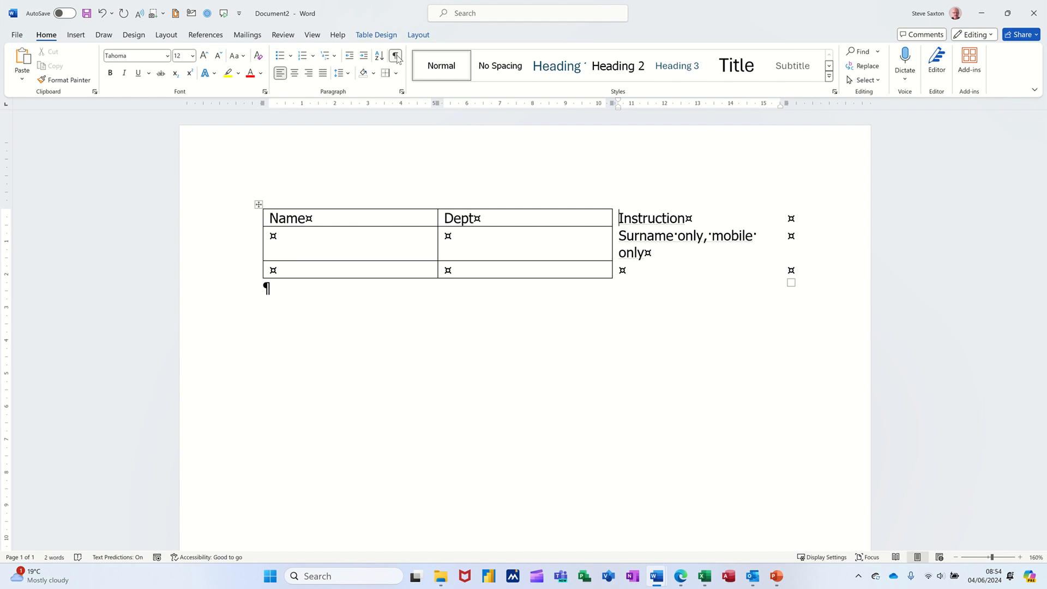
{"action": "left_click", "coordinate": [397, 56]}
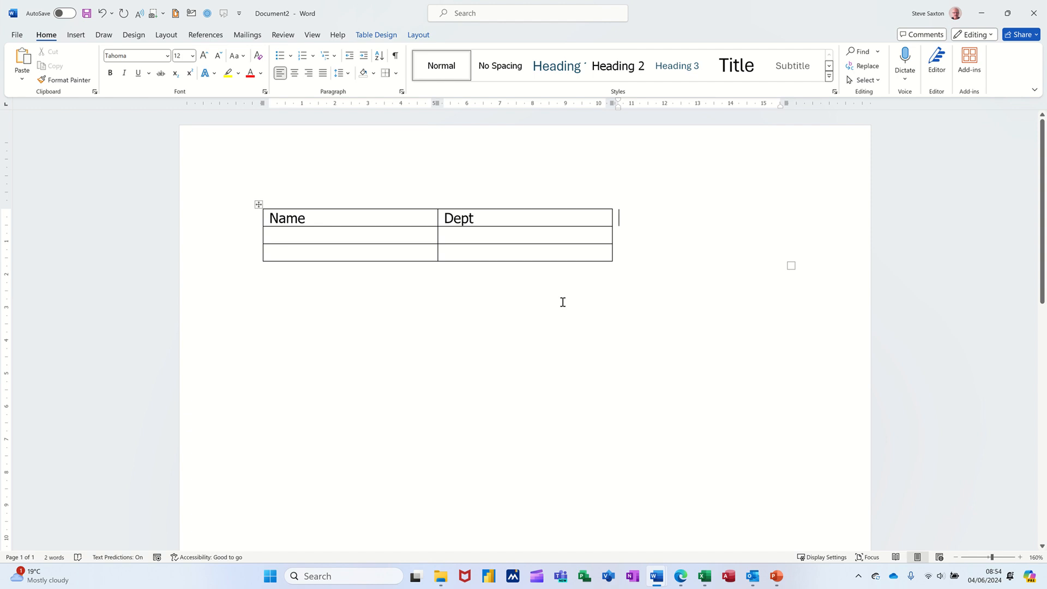
{"action": "key", "text": "ctrl+p"}
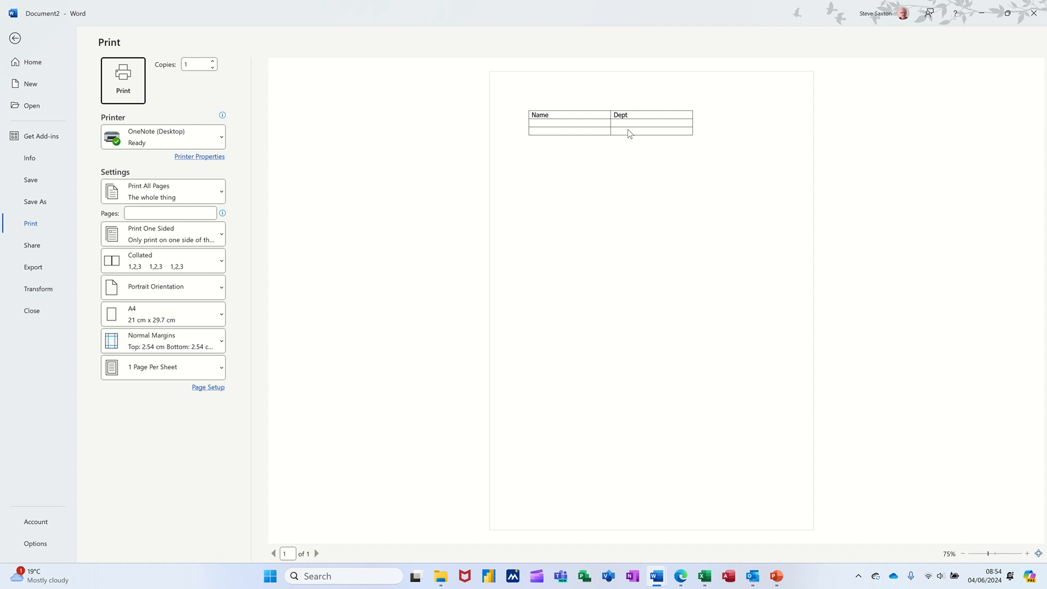
{"action": "left_click", "coordinate": [15, 39]}
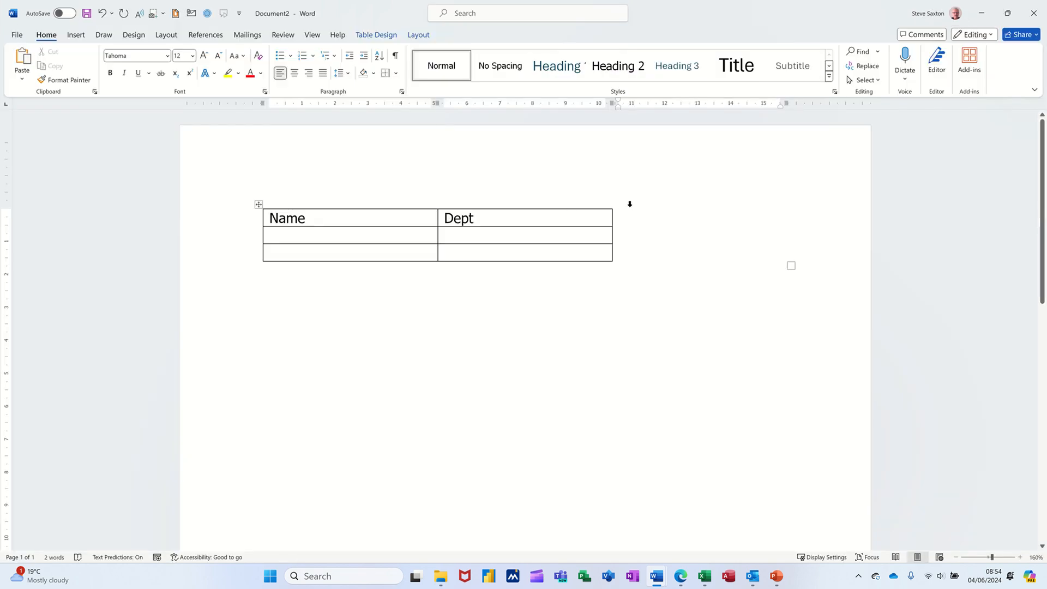
- Remove the Hidden effect from the Instruction heading and the text below it, and turn off formatting marks
{"action": "left_click", "coordinate": [396, 55]}
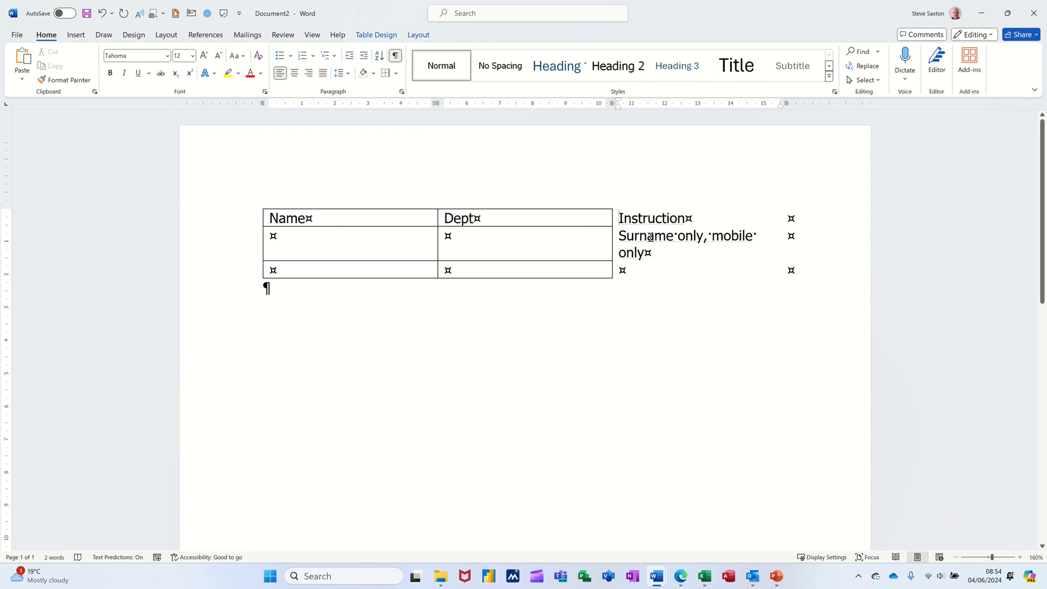
{"action": "left_click_drag", "start_coordinate": [621, 218], "coordinate": [663, 245]}
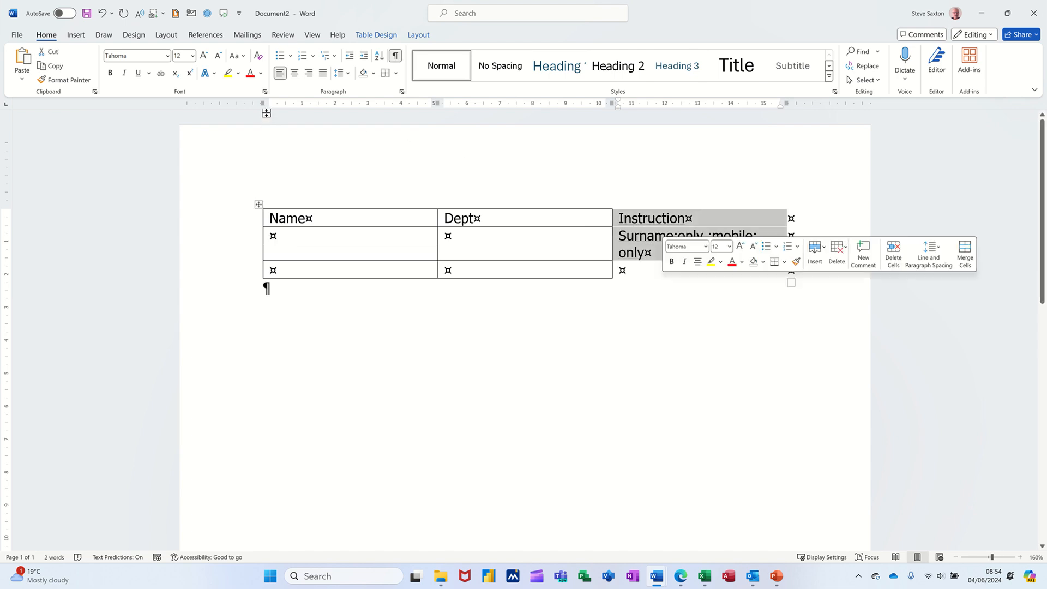
{"action": "left_click", "coordinate": [265, 91]}
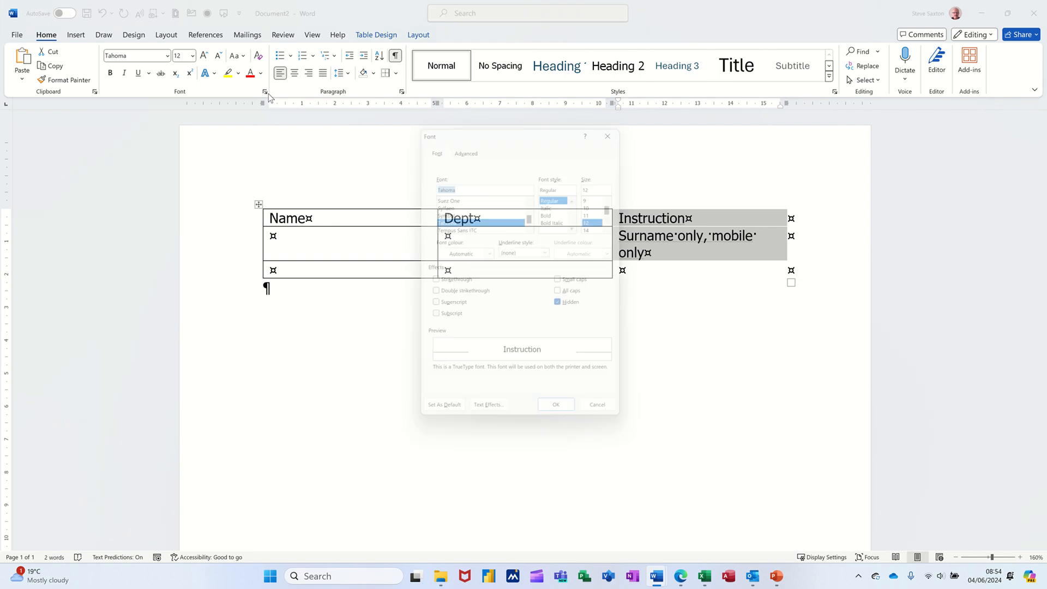
{"action": "left_click", "coordinate": [565, 307]}
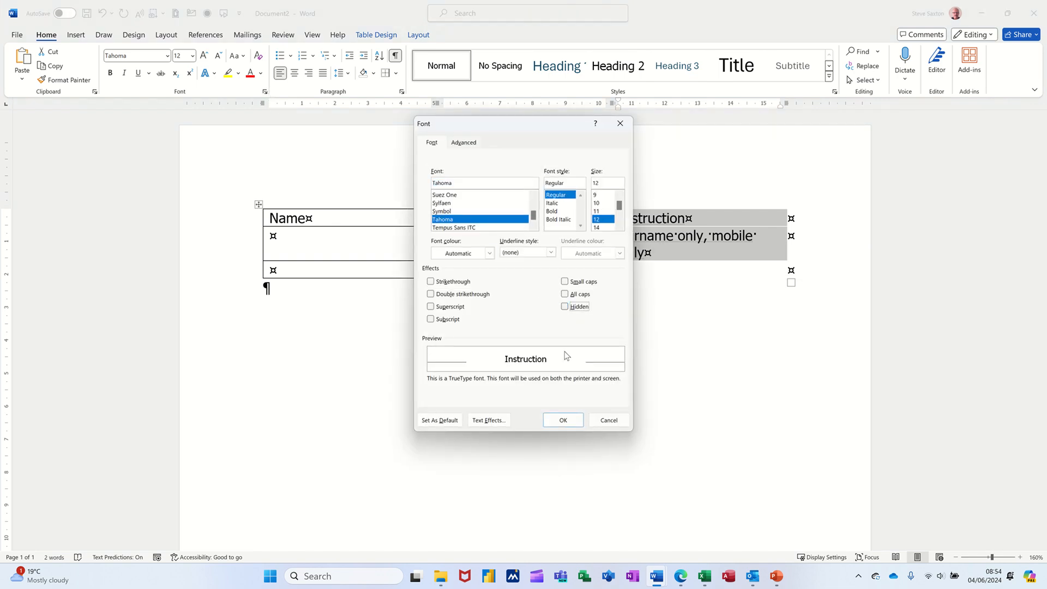
{"action": "left_click", "coordinate": [564, 420]}
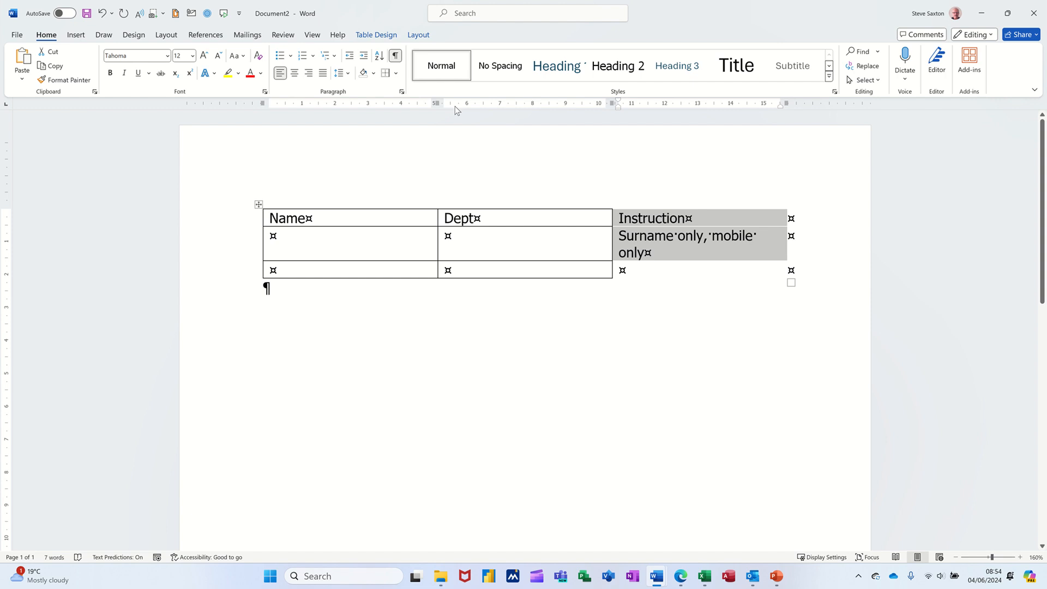
{"action": "left_click", "coordinate": [398, 59]}
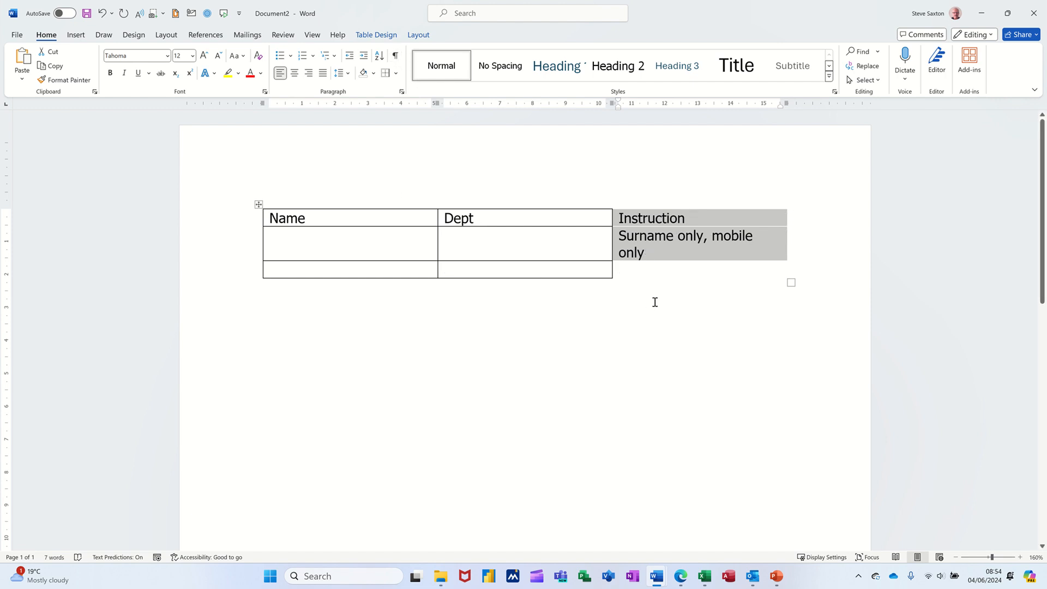
- Close the table document without saving and select the paragraph beginning "Themes and styles" in the other document
{"action": "key", "text": "ctrl+w"}
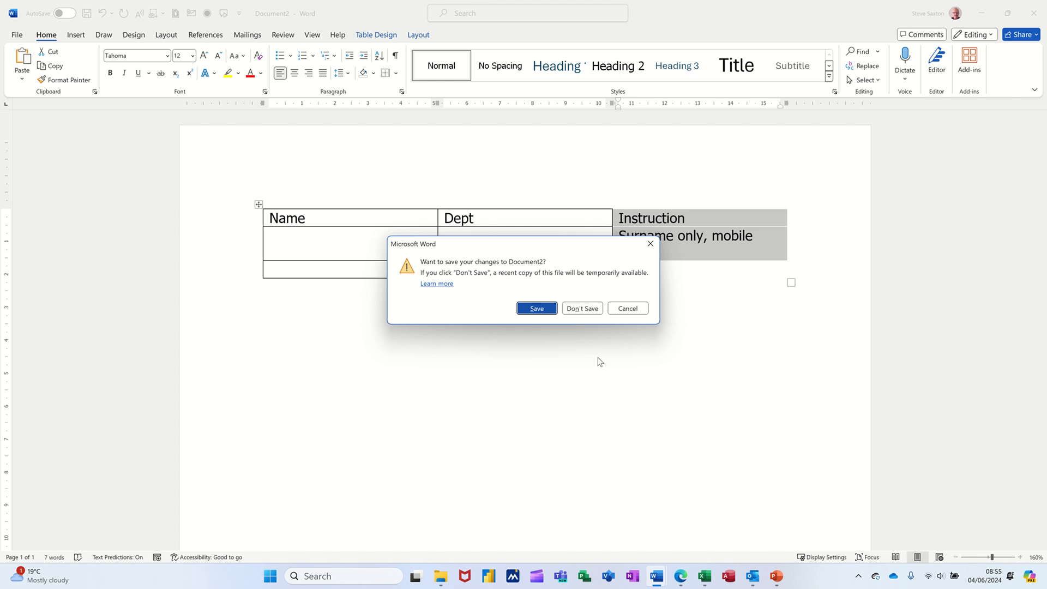
{"action": "key", "text": "n"}
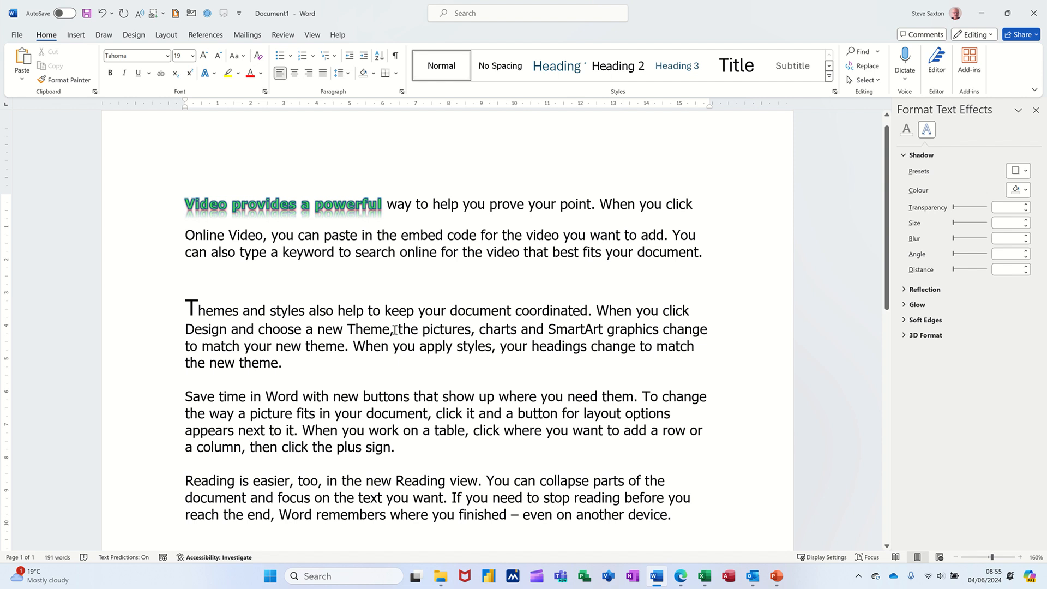
{"action": "double_click", "coordinate": [146, 314]}
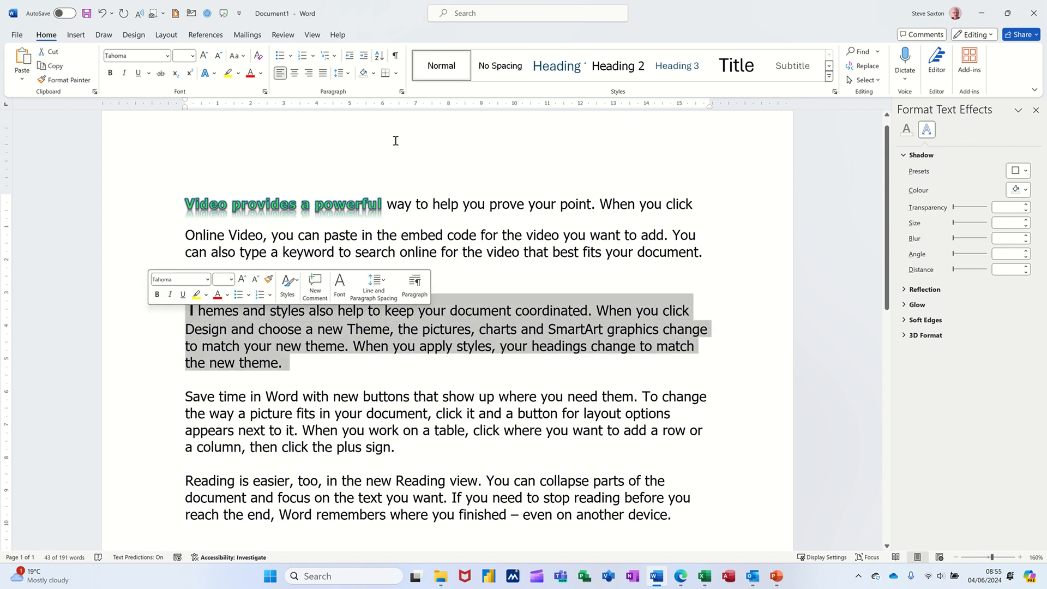
- Enter "Introduction" on a new line above the first paragraph
{"action": "left_click", "coordinate": [183, 200]}
{"action": "key", "text": "Return"}
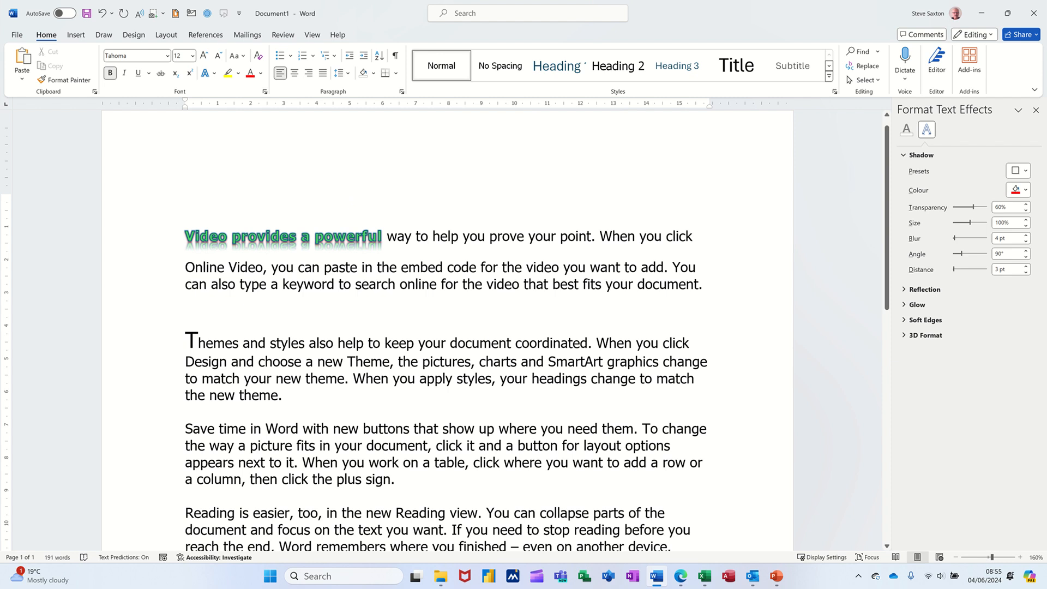
{"action": "type", "text": "Introduction"}
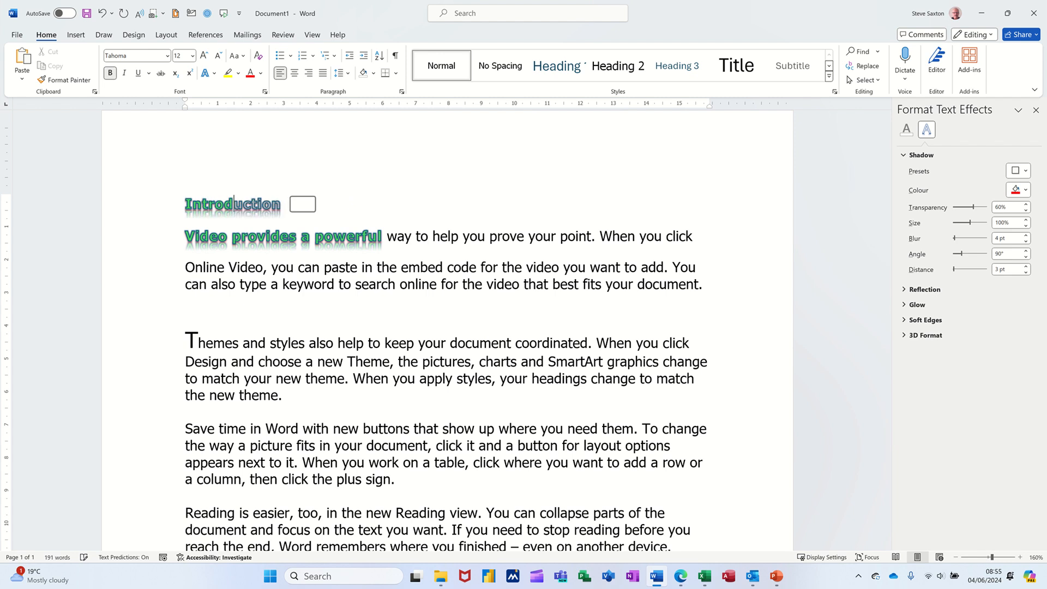
{"action": "type", "text": "uction"}
- Clear the character formatting from the Introduction line and insert a blank line below it
{"action": "left_click", "coordinate": [149, 203]}
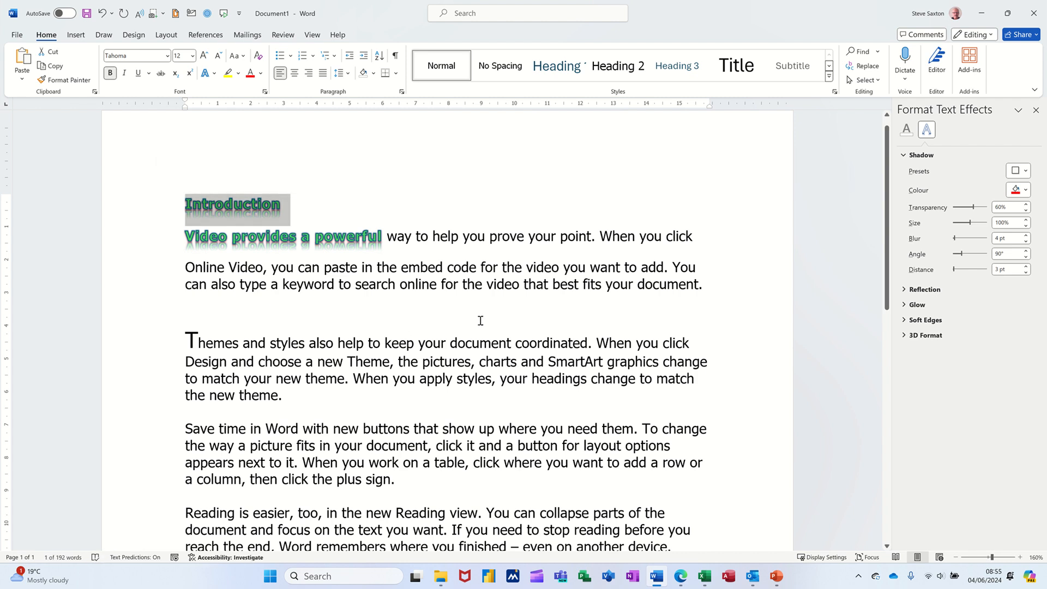
{"action": "key", "text": "ctrl+space"}
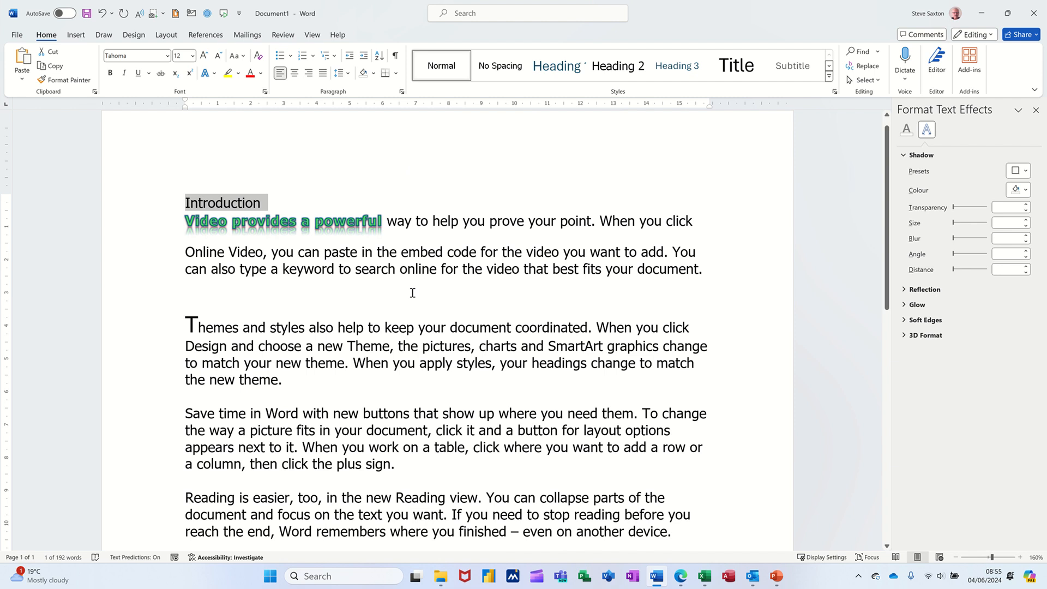
{"action": "left_click", "coordinate": [300, 200]}
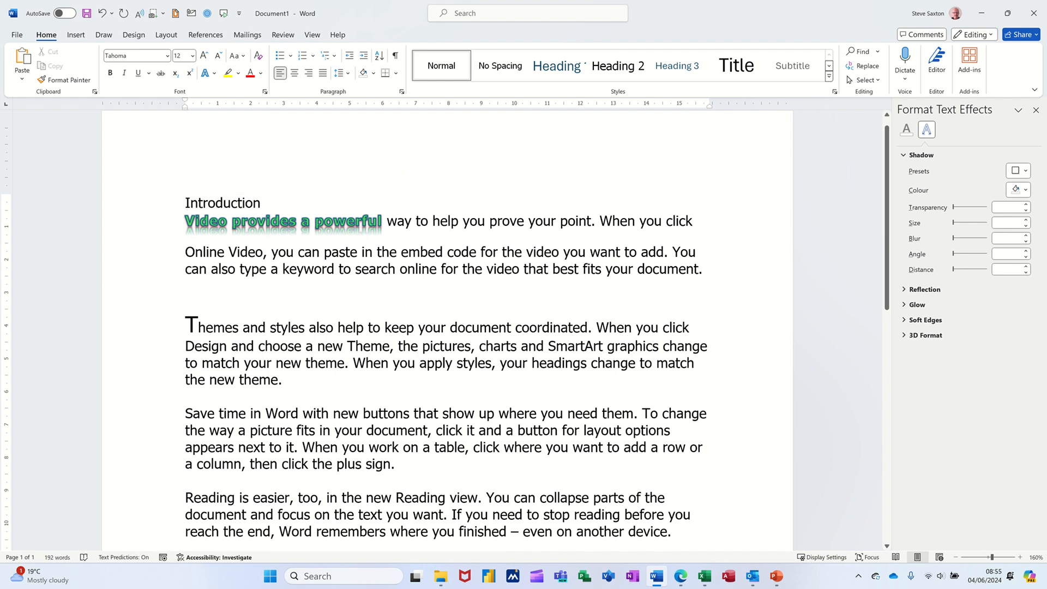
{"action": "key", "text": "Return"}
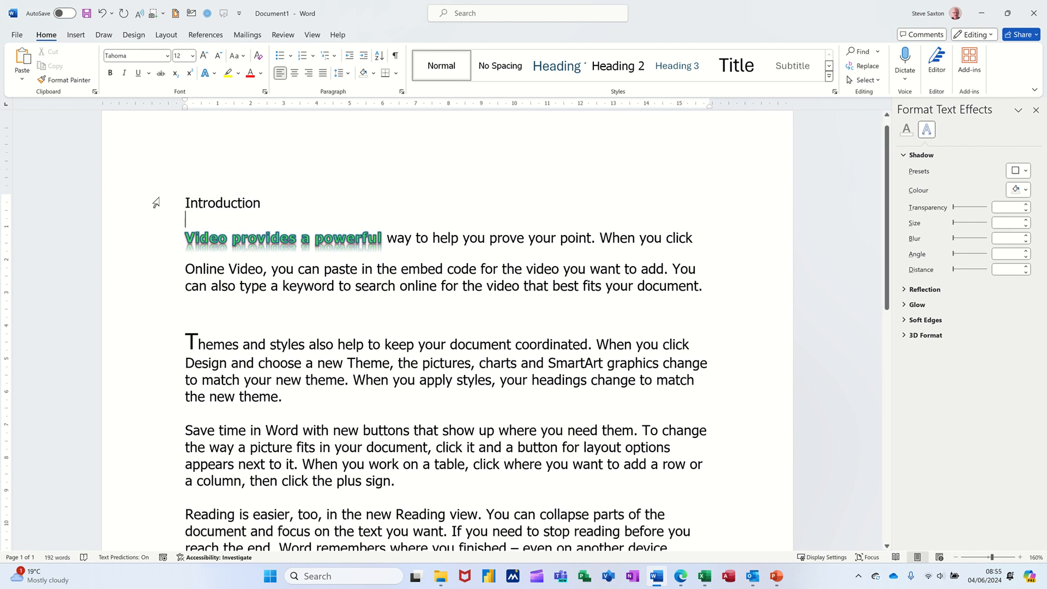
- Apply the Heading 1 style to the Introduction line and replace it with Heading 2
{"action": "left_click", "coordinate": [156, 202]}
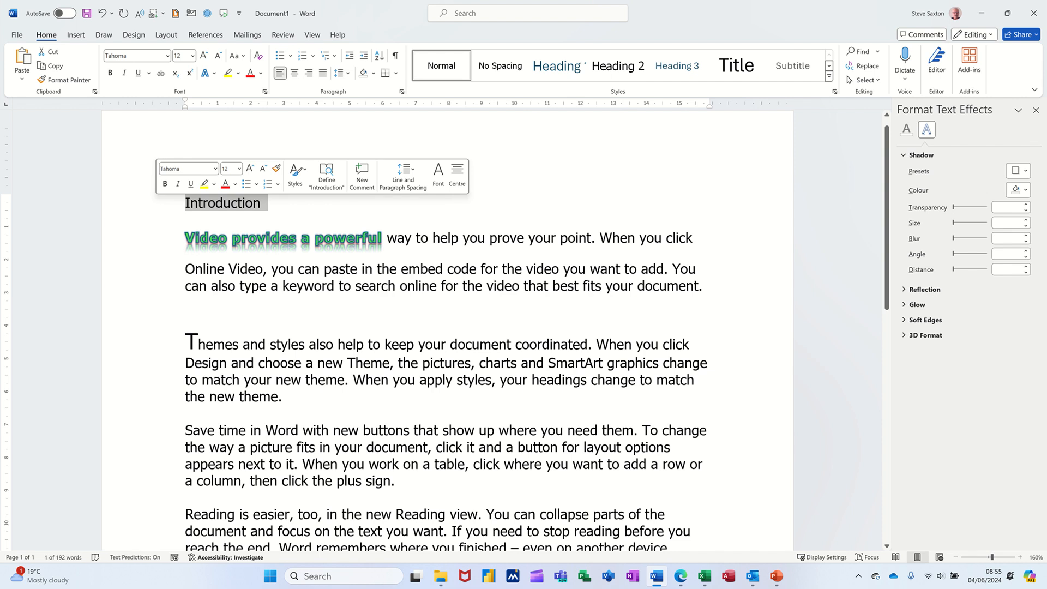
{"action": "left_click", "coordinate": [557, 68]}
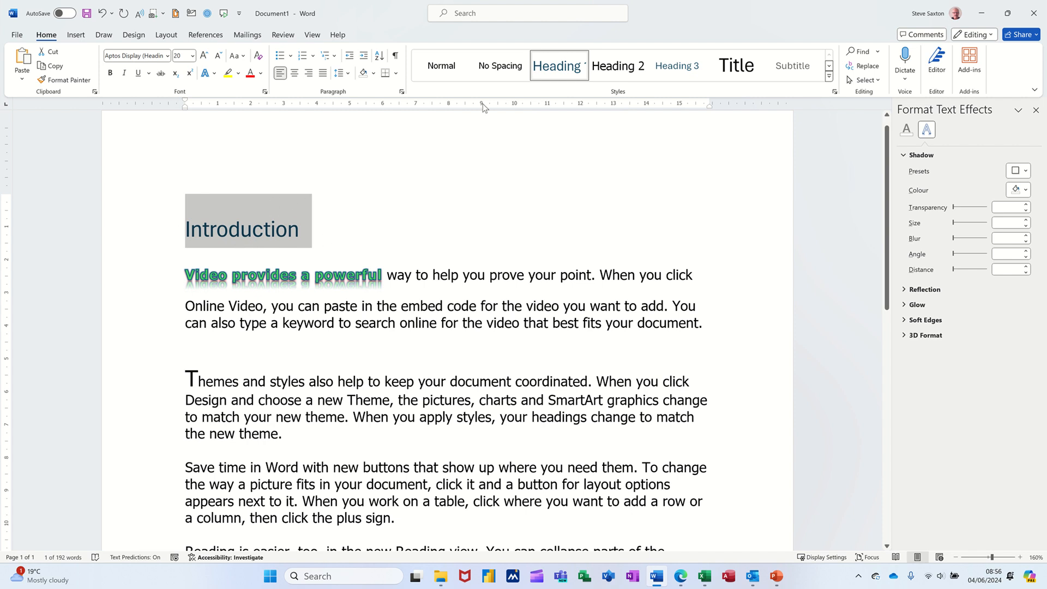
{"action": "left_click", "coordinate": [605, 69]}
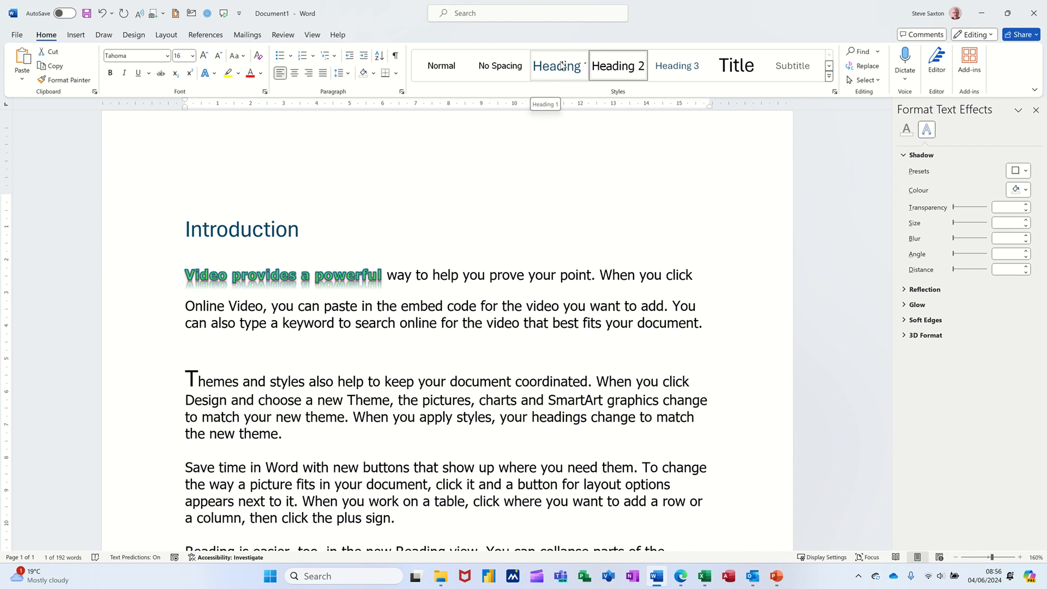
- Modify the Heading 1 style to 0 pt spacing before and after, applying it to new documents based on this template
{"action": "right_click", "coordinate": [563, 65]}
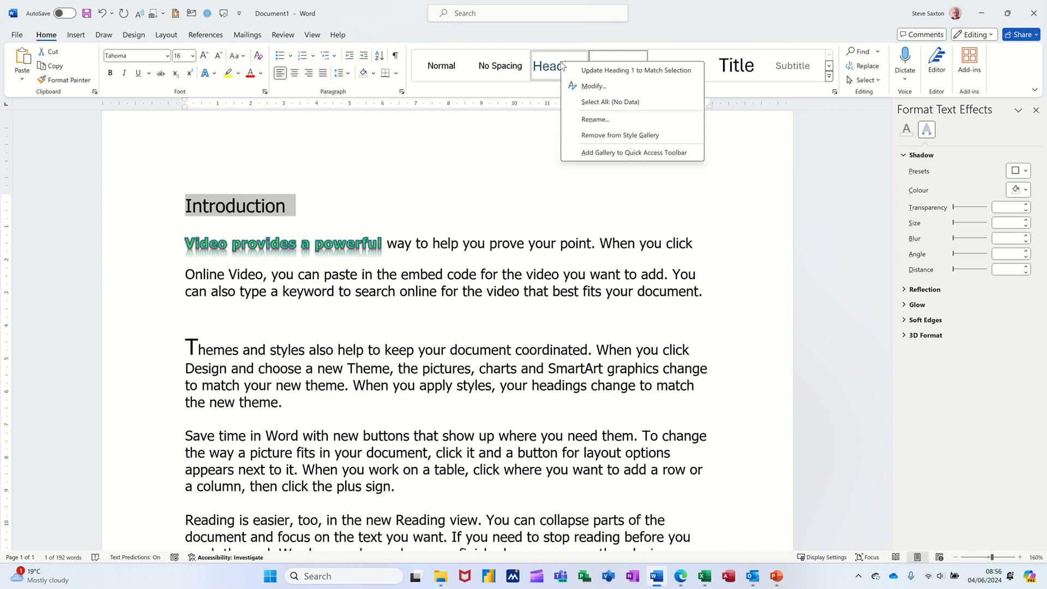
{"action": "left_click", "coordinate": [592, 86]}
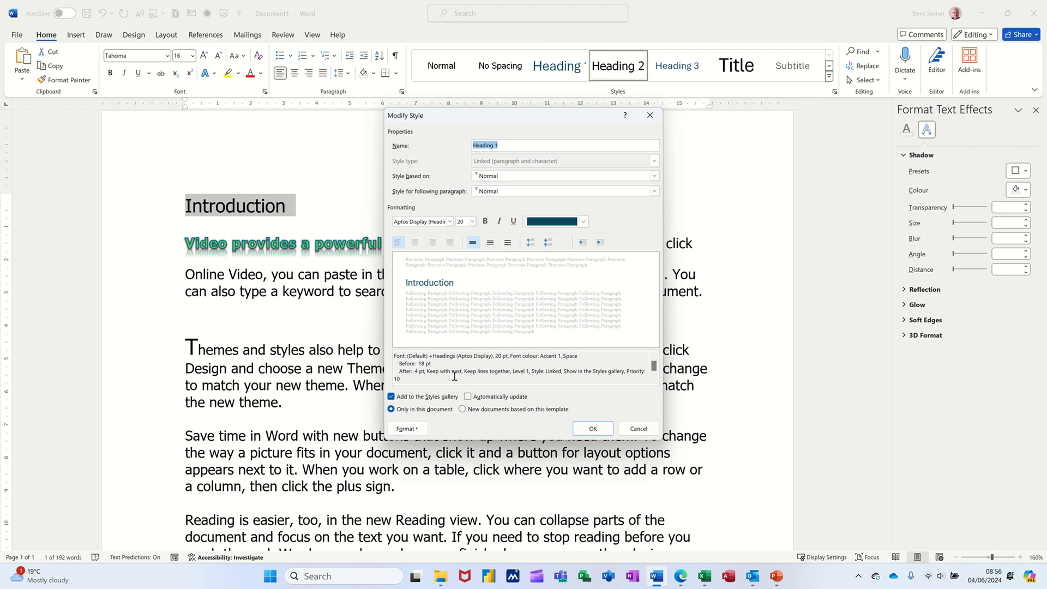
{"action": "left_click", "coordinate": [407, 430]}
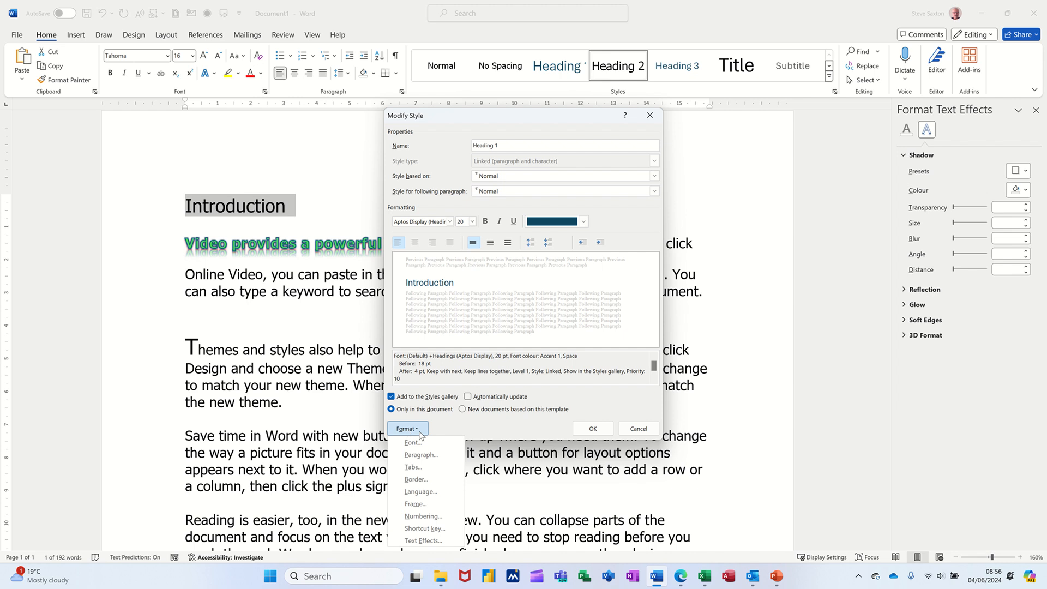
{"action": "left_click", "coordinate": [434, 453]}
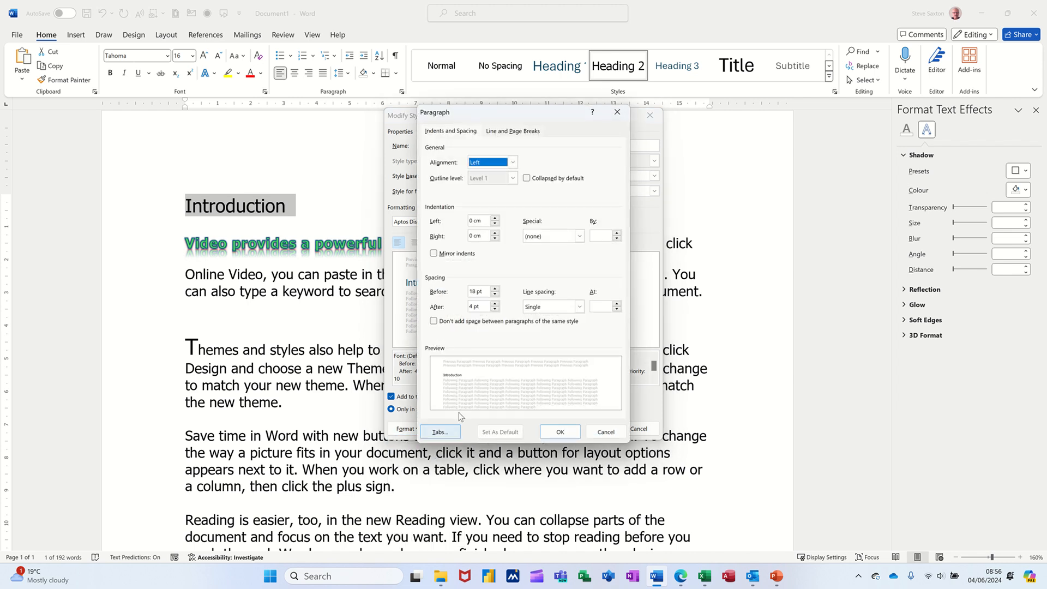
{"action": "left_click", "coordinate": [496, 294]}
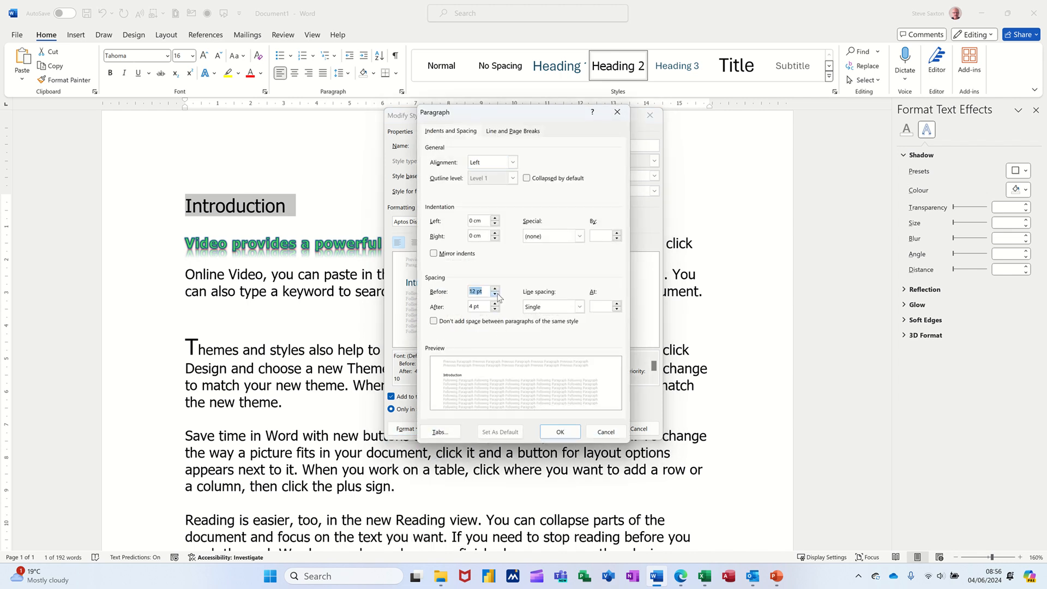
{"action": "left_click", "coordinate": [496, 294]}
{"action": "left_click", "coordinate": [496, 294]}
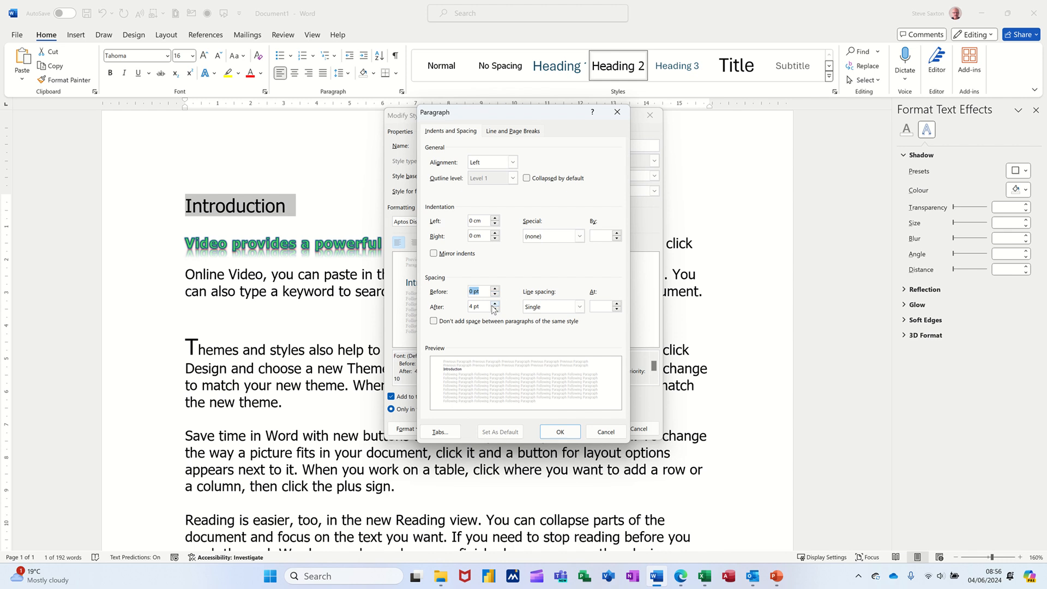
{"action": "left_click", "coordinate": [495, 309]}
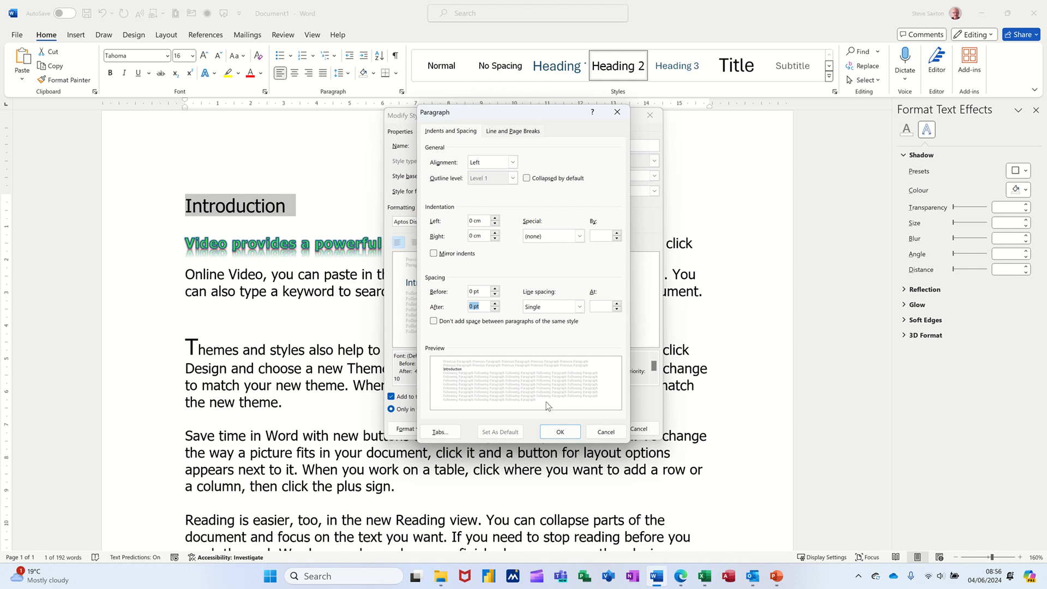
{"action": "left_click", "coordinate": [559, 431]}
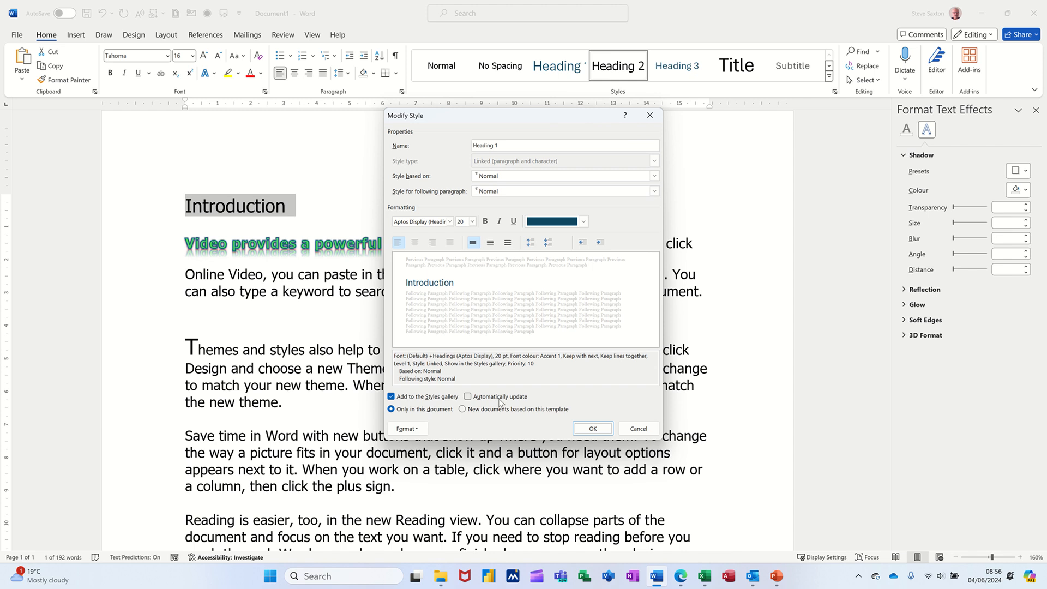
{"action": "left_click", "coordinate": [472, 410]}
{"action": "left_click", "coordinate": [592, 428]}
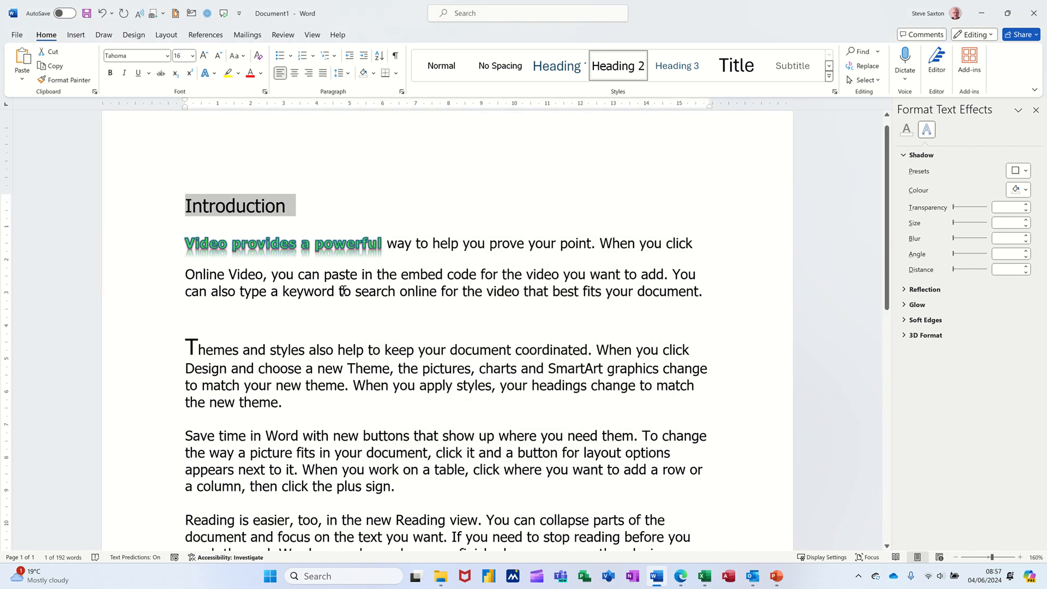
- Apply the modified Heading 1 style to the Introduction line and switch it back to Heading 2
{"action": "left_click", "coordinate": [547, 69]}
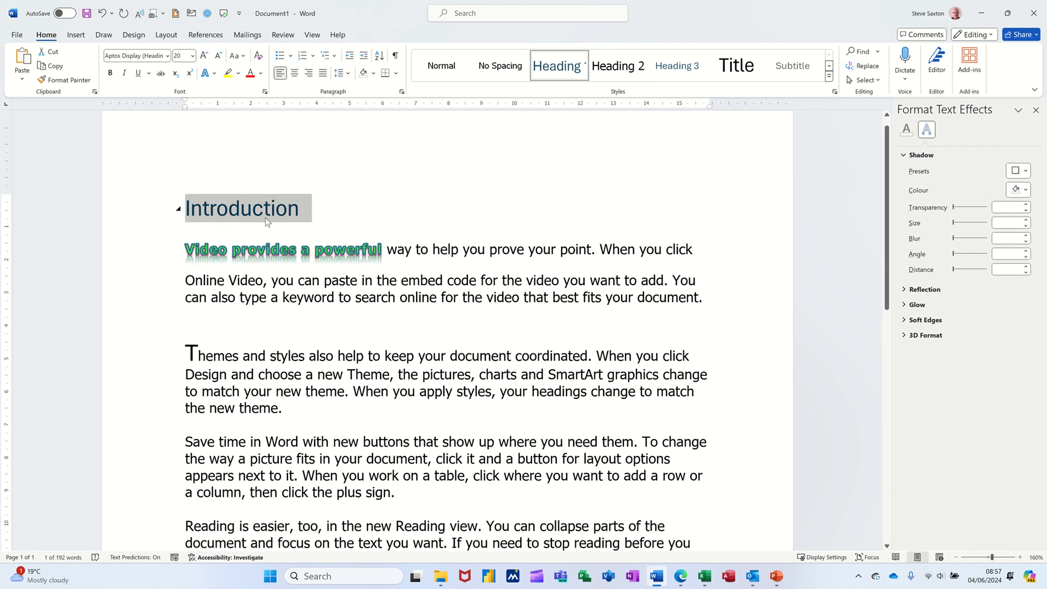
{"action": "left_click", "coordinate": [618, 67]}
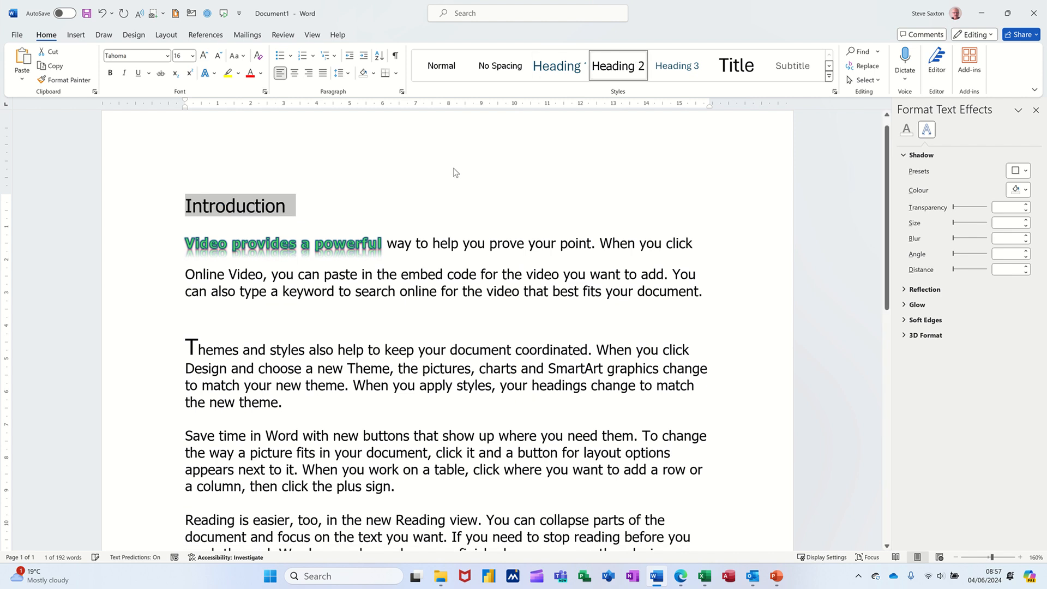
{"action": "left_click", "coordinate": [292, 279]}
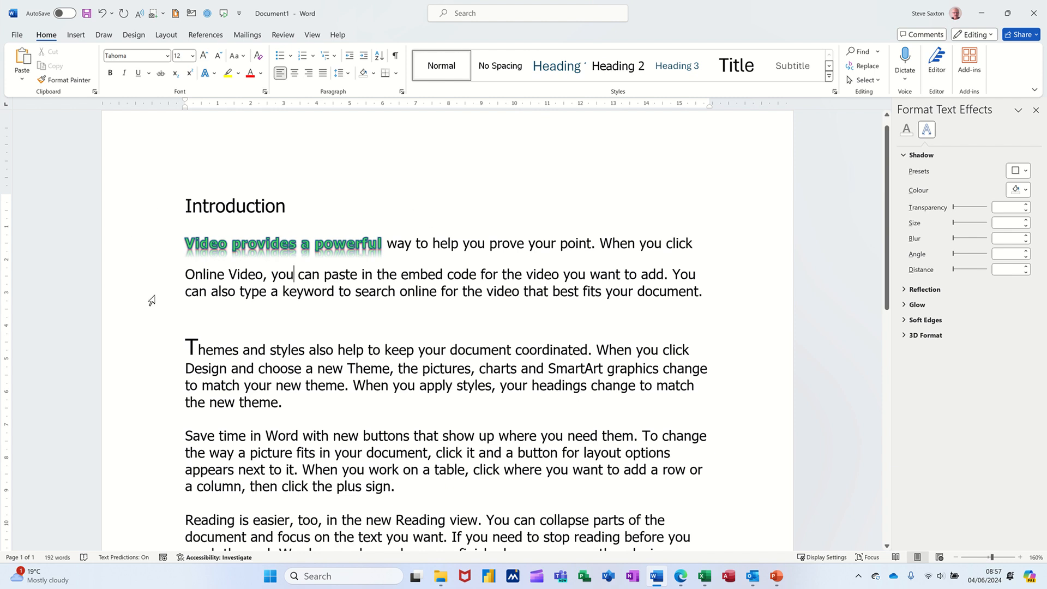
- Select the paragraph beginning "Themes and styles", review its paragraph indents and spacing settings, and cancel without changes
{"action": "double_click", "coordinate": [157, 356]}
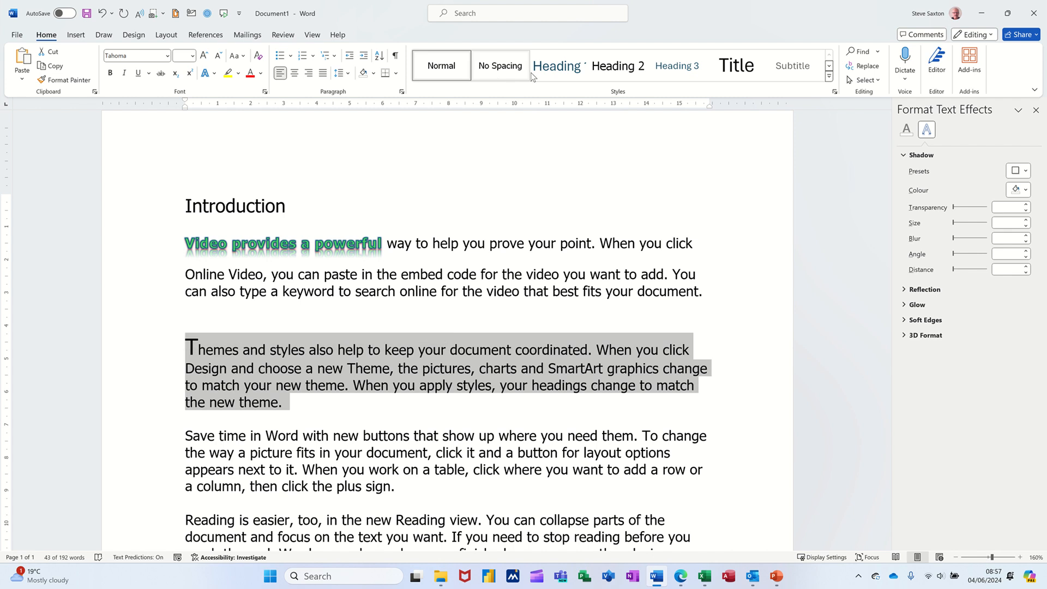
{"action": "left_click", "coordinate": [402, 92]}
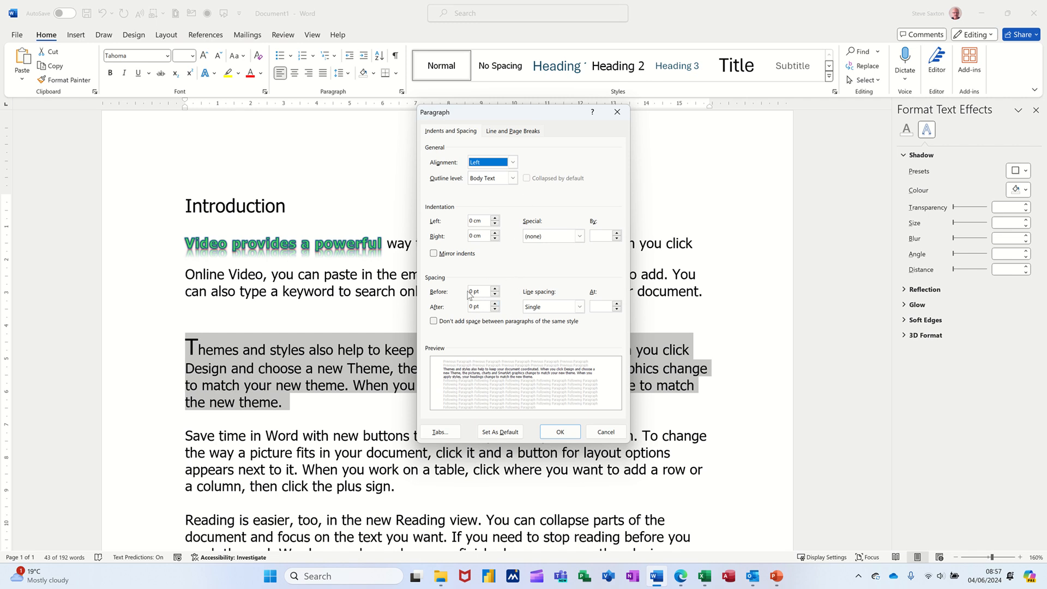
{"action": "left_click", "coordinate": [606, 432]}
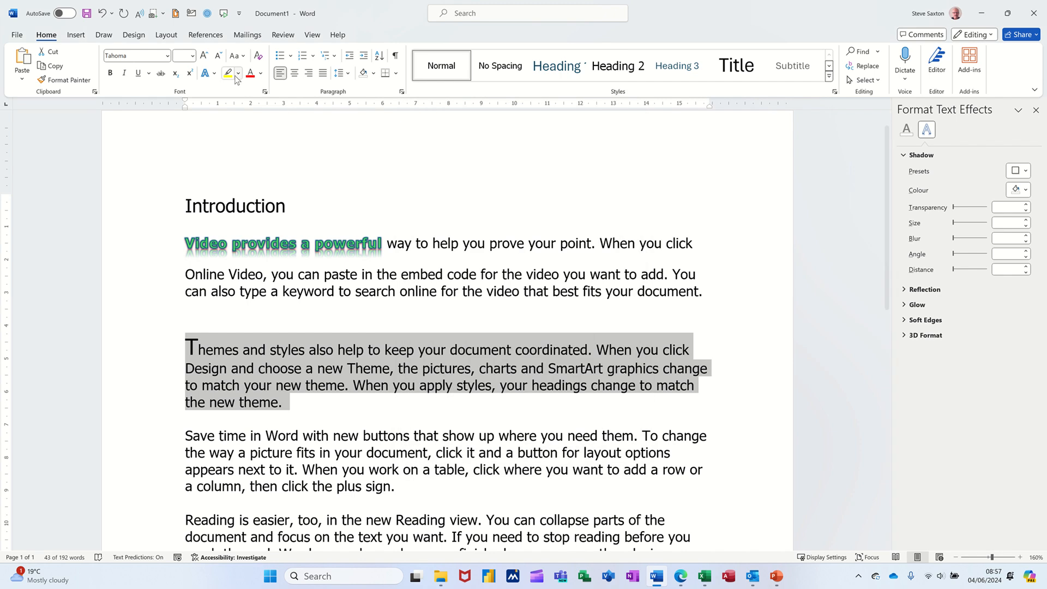
- Select the two lines beginning "Online Video", check their indents and spacing in the paragraph settings, and cancel without changes
{"action": "left_click", "coordinate": [156, 36]}
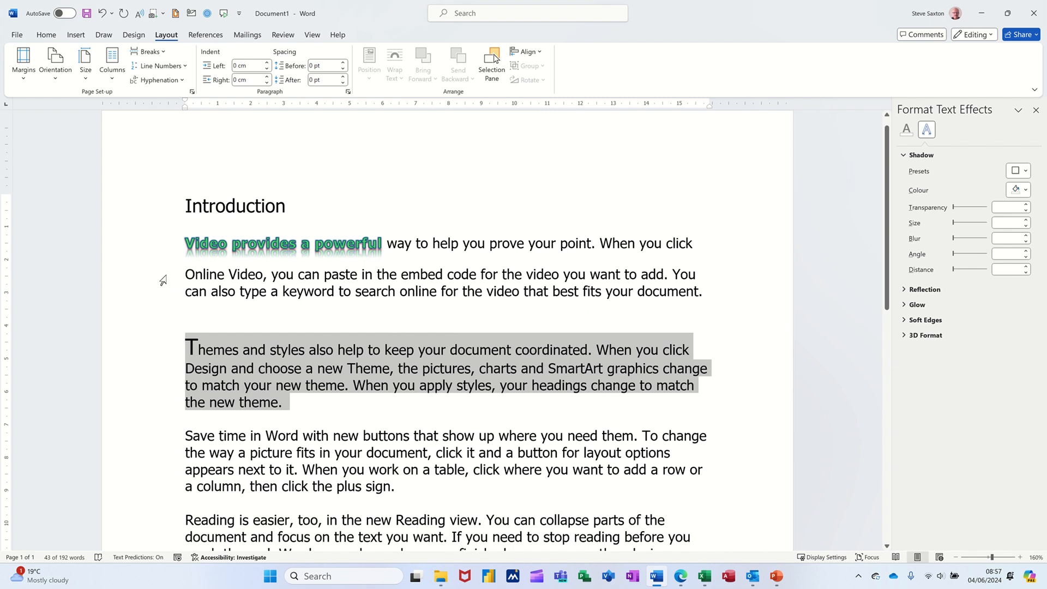
{"action": "left_click_drag", "start_coordinate": [163, 280], "coordinate": [163, 289]}
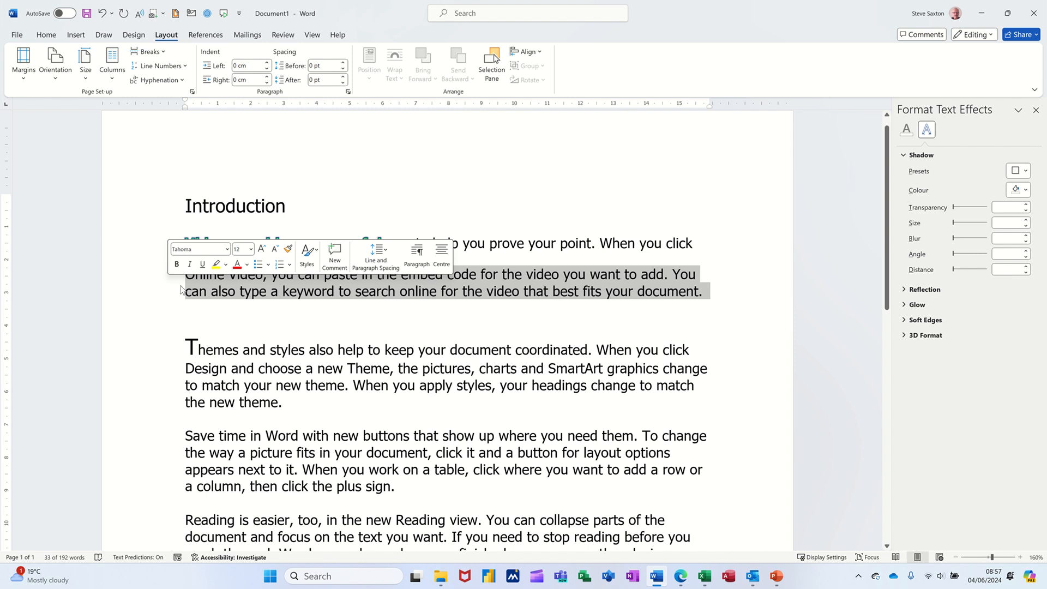
{"action": "left_click", "coordinate": [348, 92]}
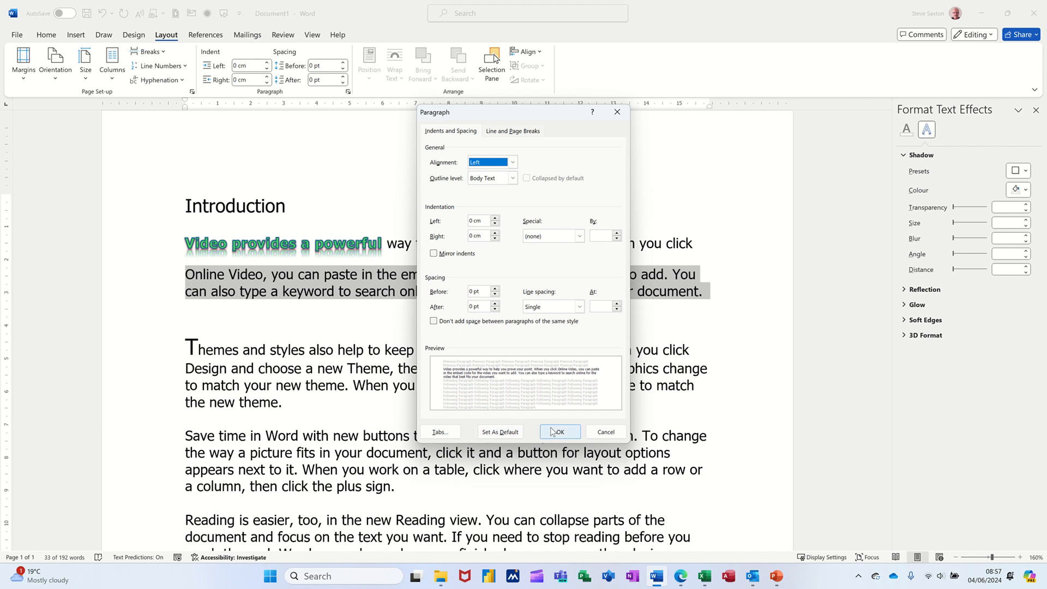
{"action": "left_click", "coordinate": [600, 432]}
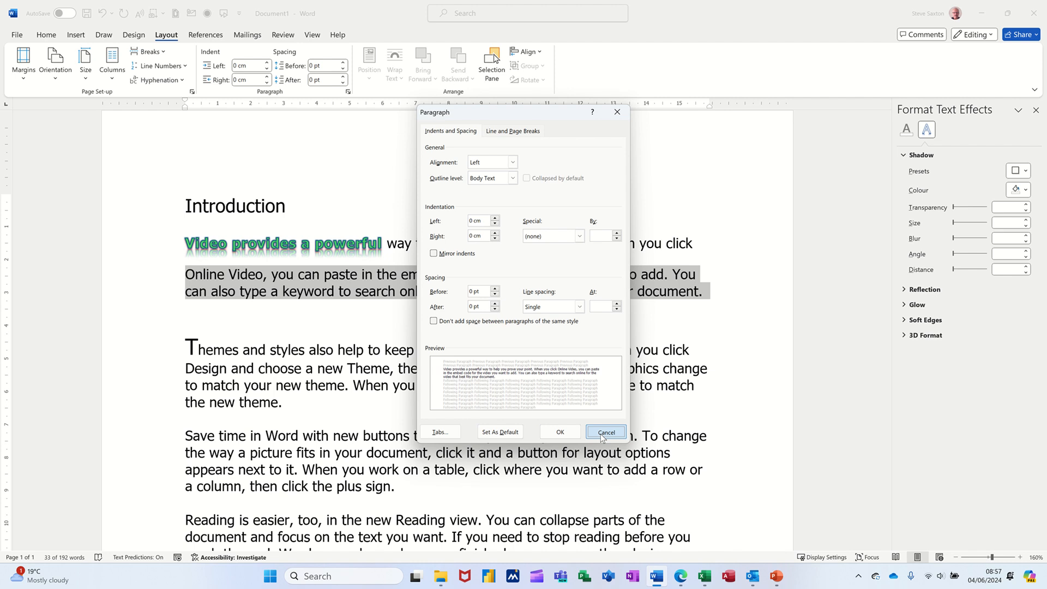
{"action": "left_click", "coordinate": [329, 336]}
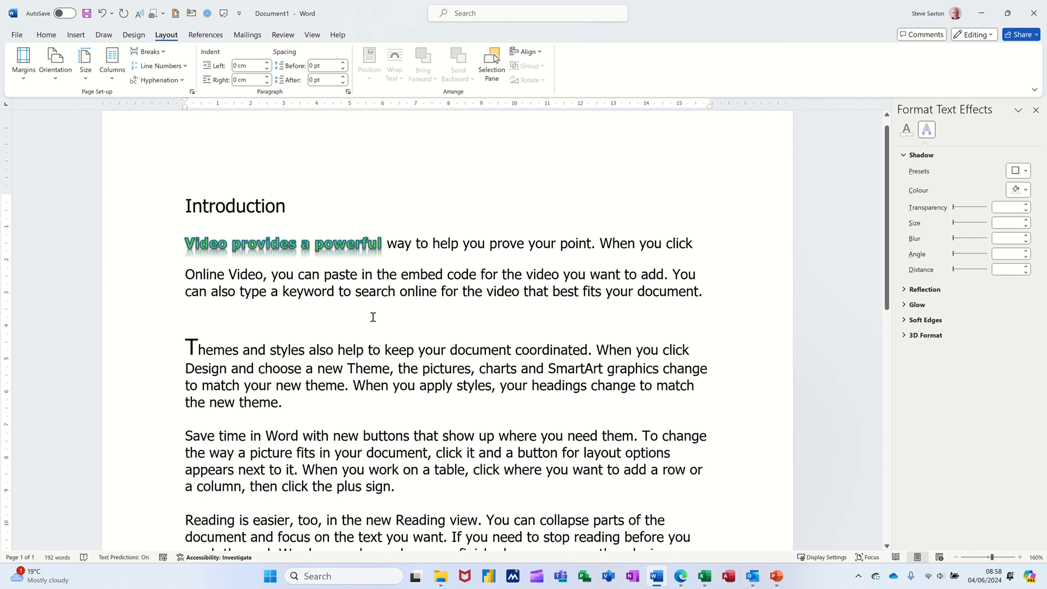
- Select the entire document, and replace that selection with only the first sentence of the "Themes and styles" paragraph
{"action": "left_click", "coordinate": [46, 36]}
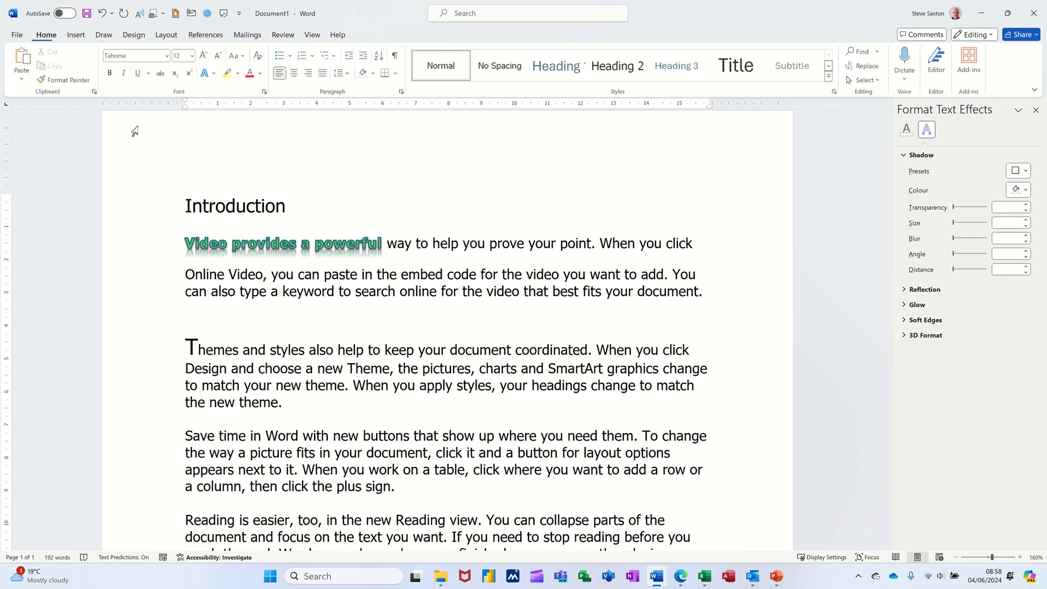
{"action": "left_click", "coordinate": [185, 352]}
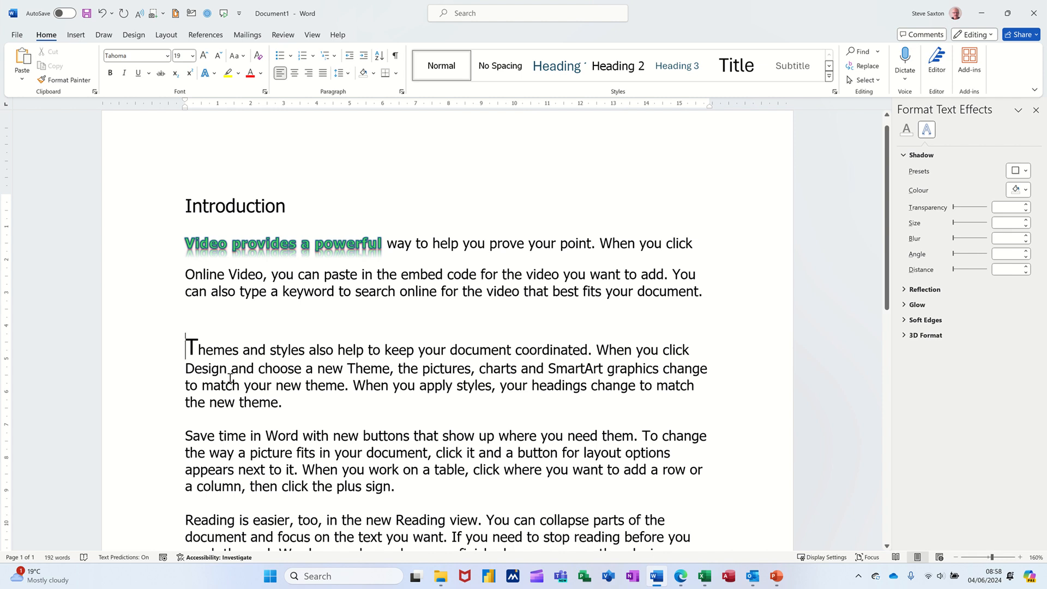
{"action": "key", "text": "ctrl+a"}
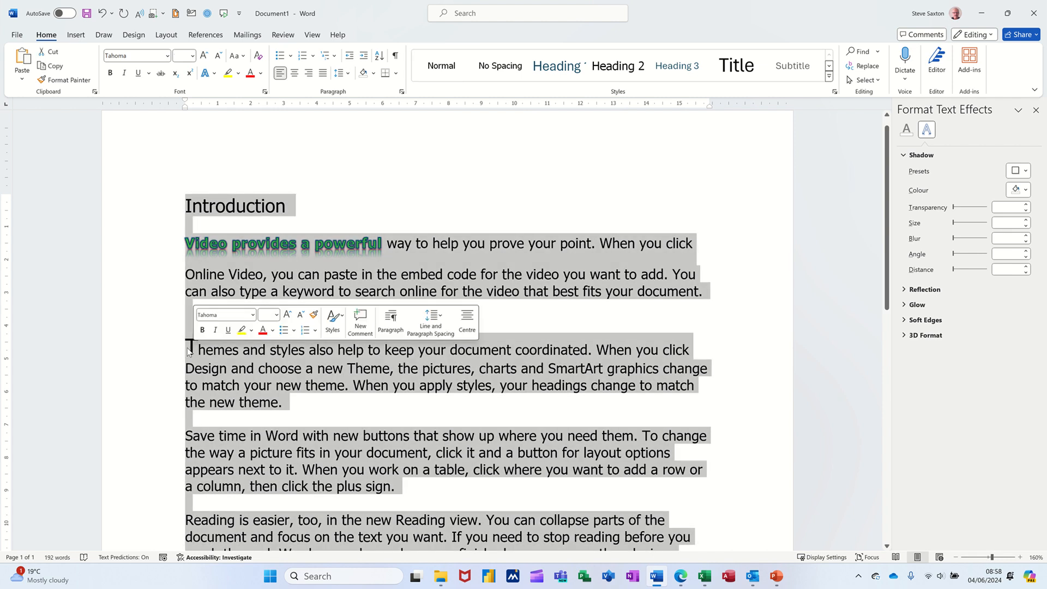
{"action": "left_click", "coordinate": [192, 348]}
{"action": "left_click", "coordinate": [192, 348], "text": "ctrl"}
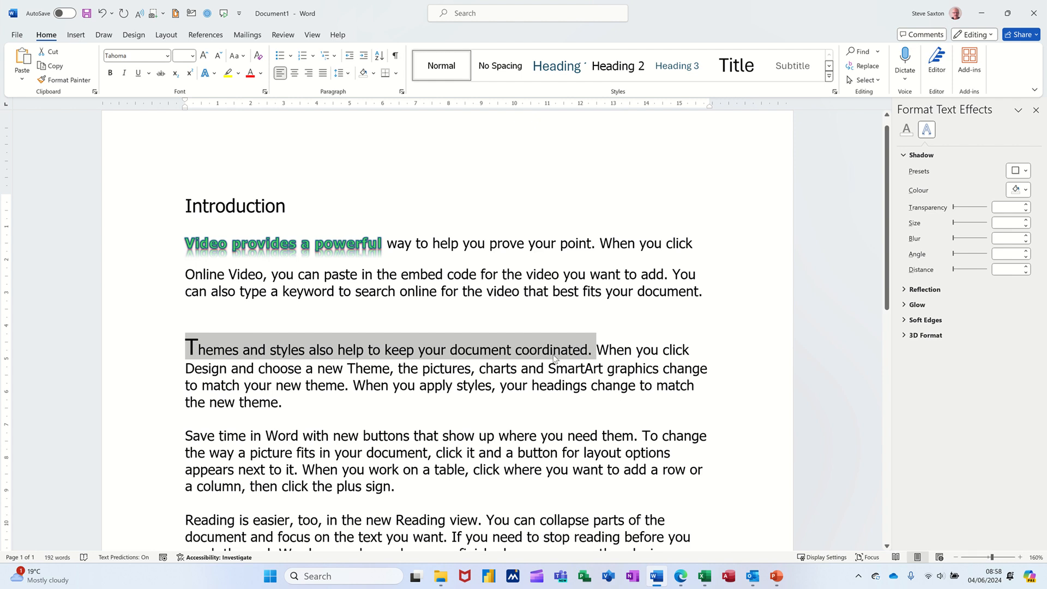
- Select the whole "Themes and styles" paragraph from the margin, and clear the selection by placing the cursor before "charts"
{"action": "double_click", "coordinate": [129, 362]}
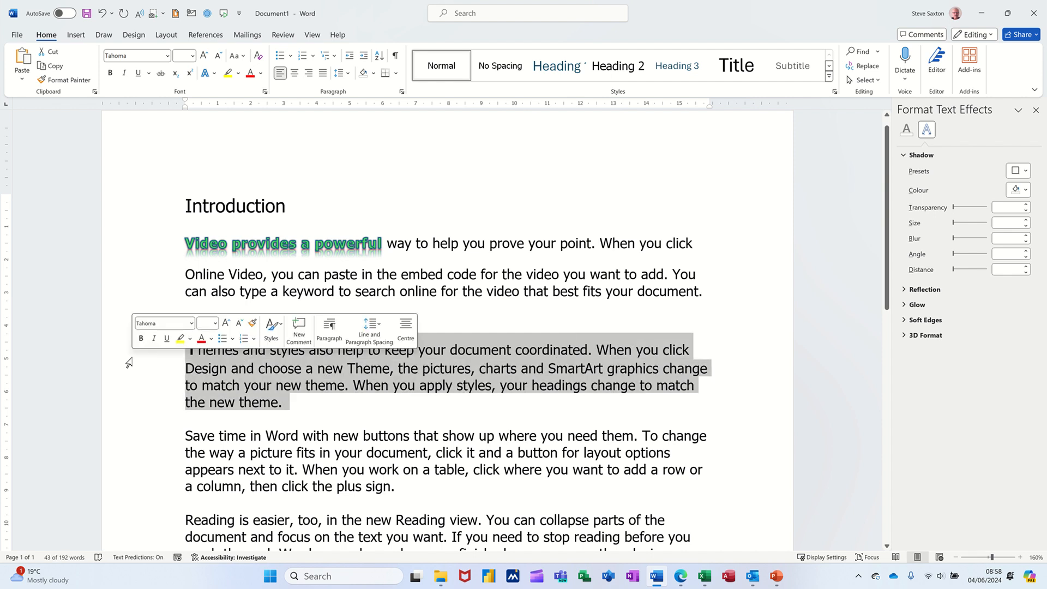
{"action": "triple_click", "coordinate": [128, 363]}
{"action": "double_click", "coordinate": [129, 363]}
{"action": "left_click", "coordinate": [479, 369]}
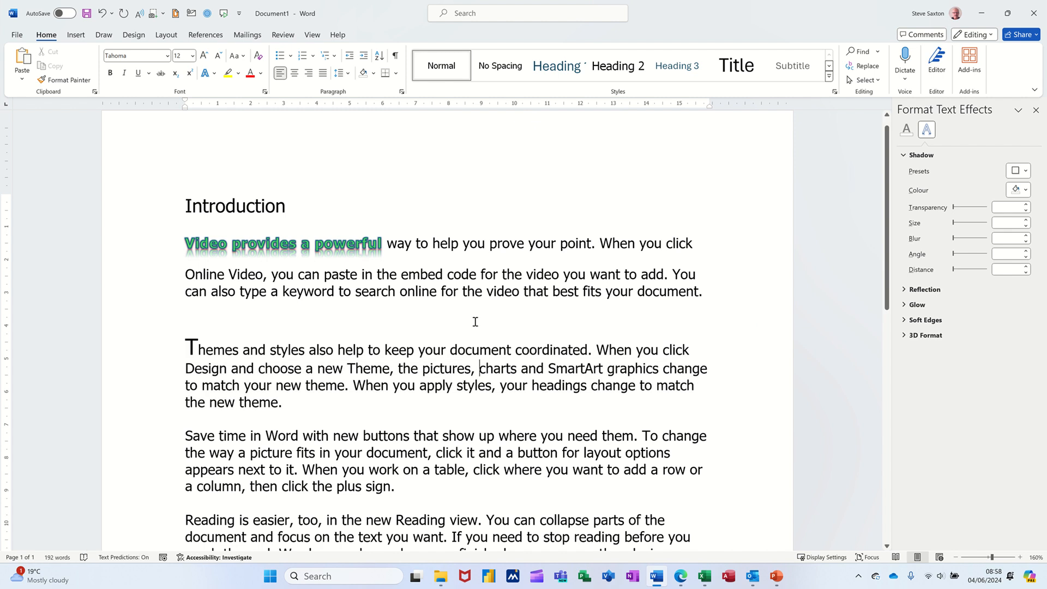